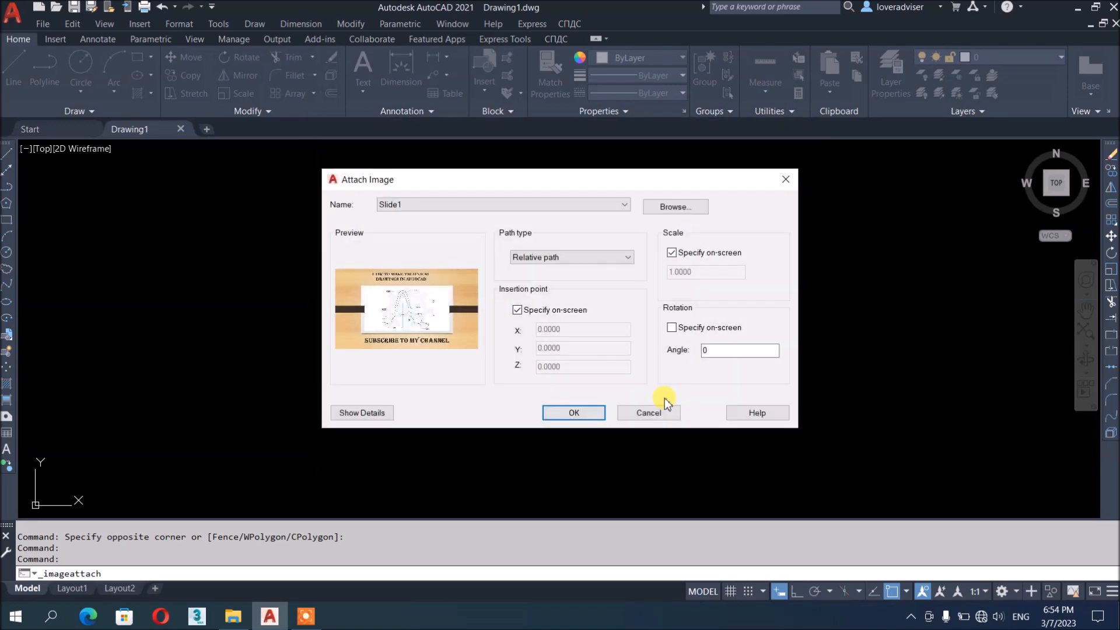
Attach the Slide1 image, with its insertion point to be specified on screen
left_click(590, 416)
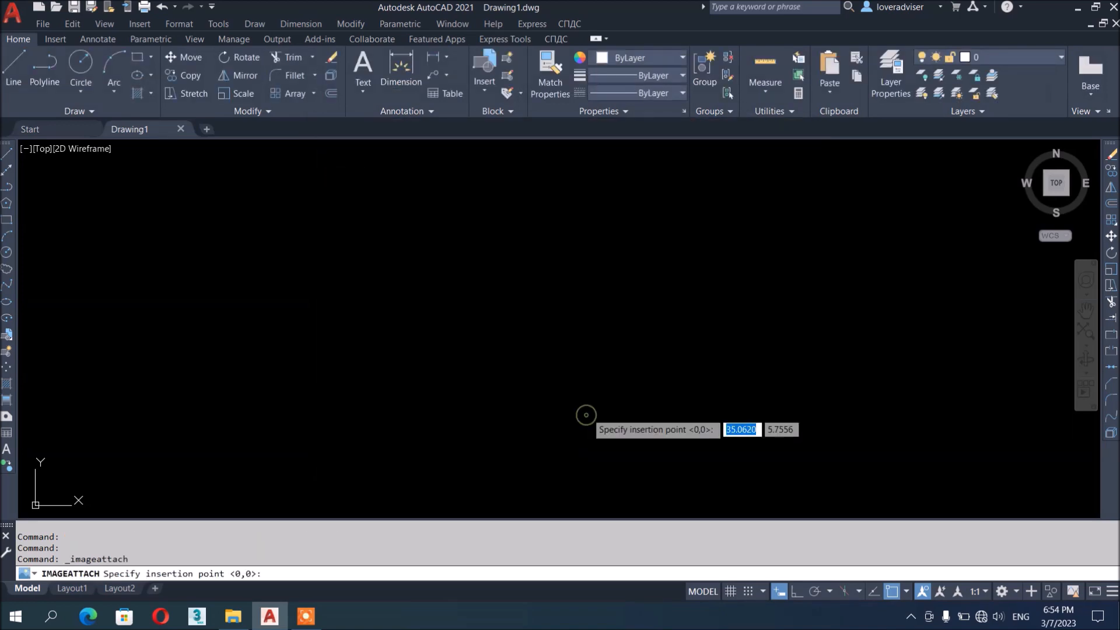
Place the Slide1 picture at 0,0 with scale 1, then zoom and pan over it
left_click(327, 368)
left_click(619, 327)
scroll(618, 326, "up", 6)
scroll(627, 288, "down", 6)
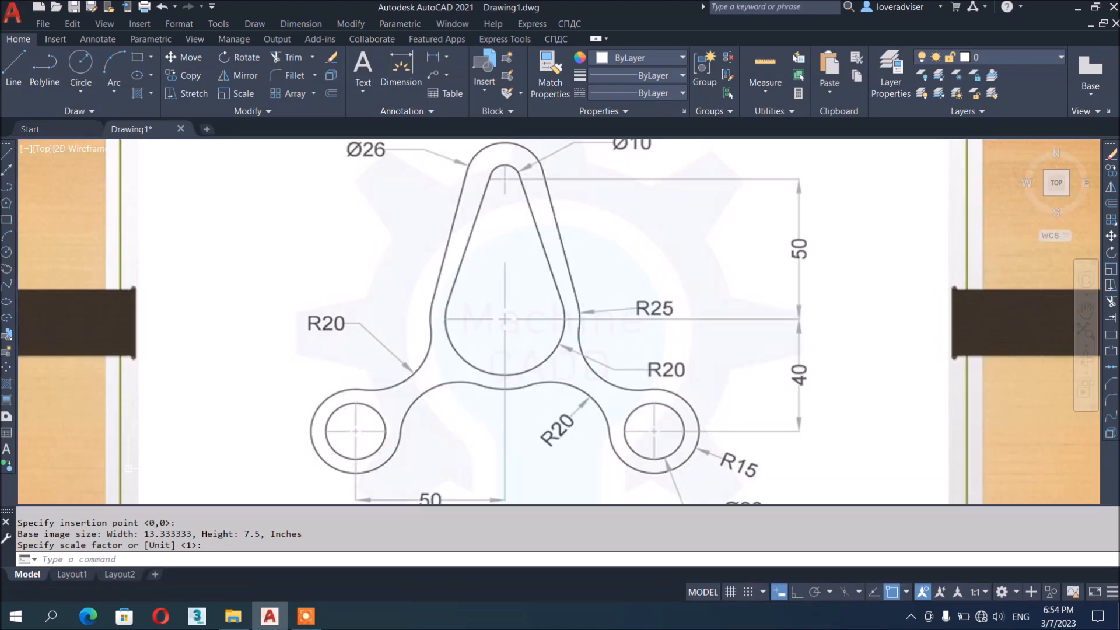
scroll(640, 310, "up", 4)
middle_click_drag(562, 331, 602, 384)
scroll(615, 346, "down", 2)
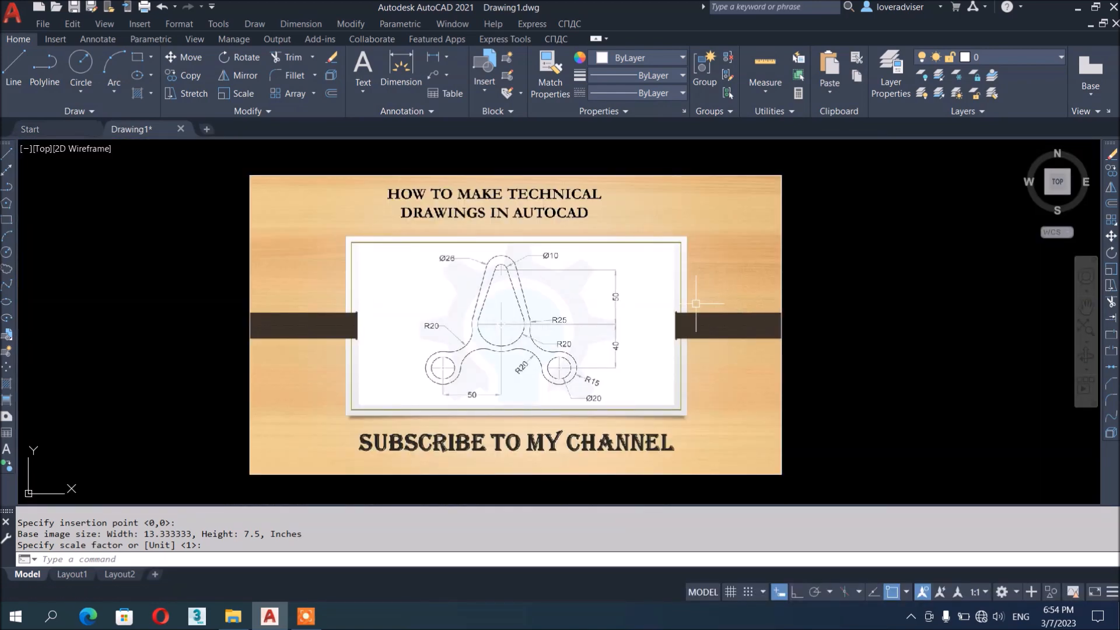
middle_click_drag(635, 377, 553, 360)
scroll(412, 321, "up", 4)
scroll(453, 315, "down", 4)
scroll(453, 303, "up", 3)
scroll(451, 303, "down", 3)
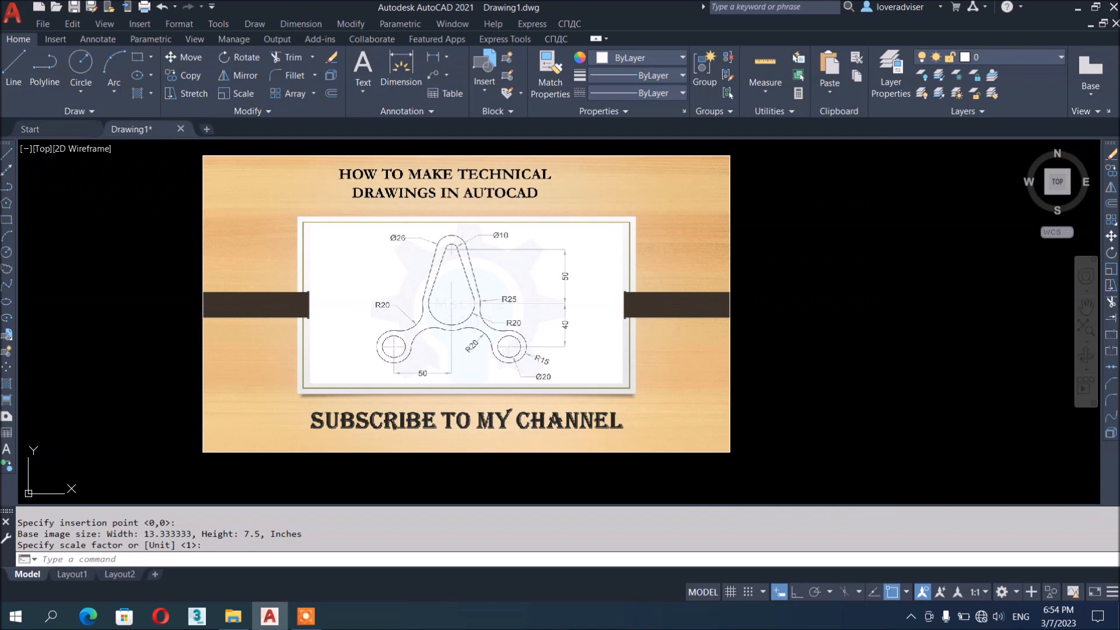
scroll(531, 270, "up", 2)
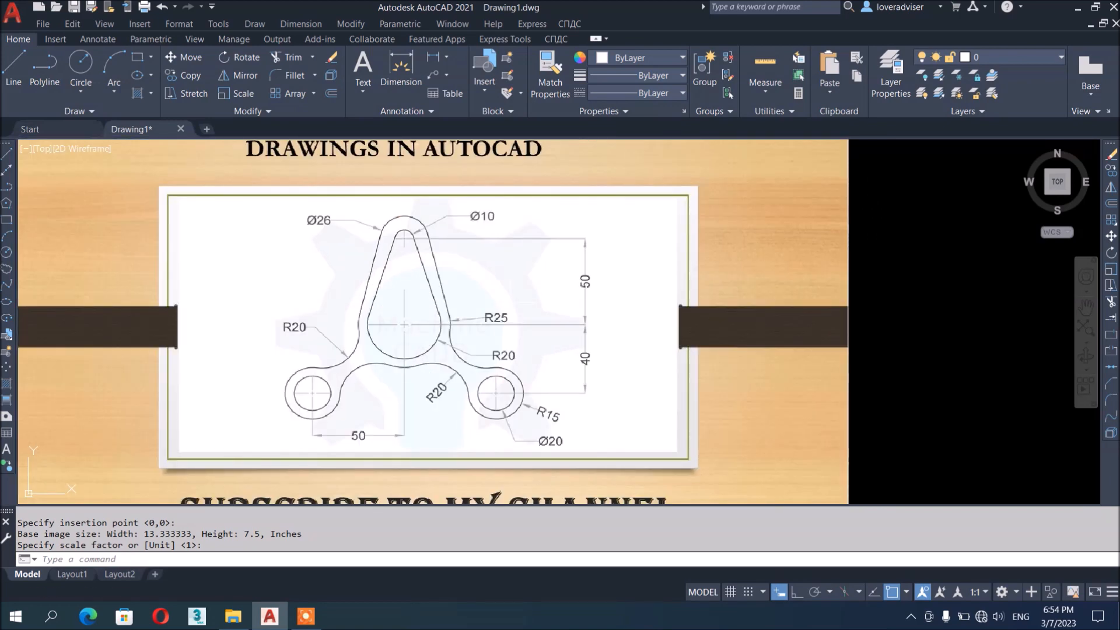
scroll(513, 295, "down", 4)
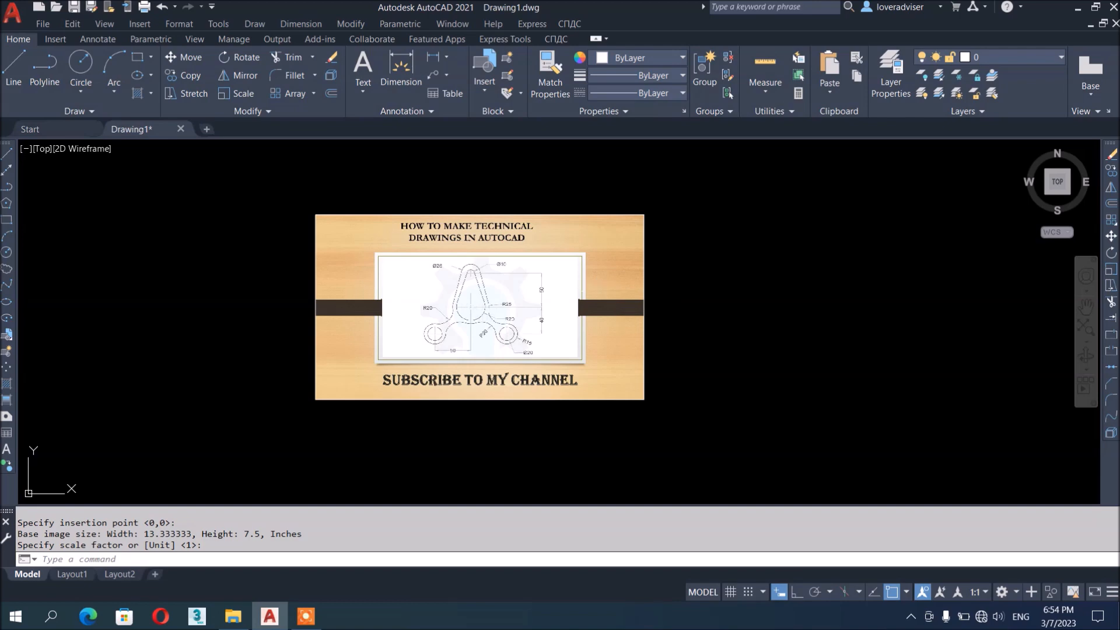
scroll(493, 294, "up", 4)
middle_click_drag(585, 332, 518, 333)
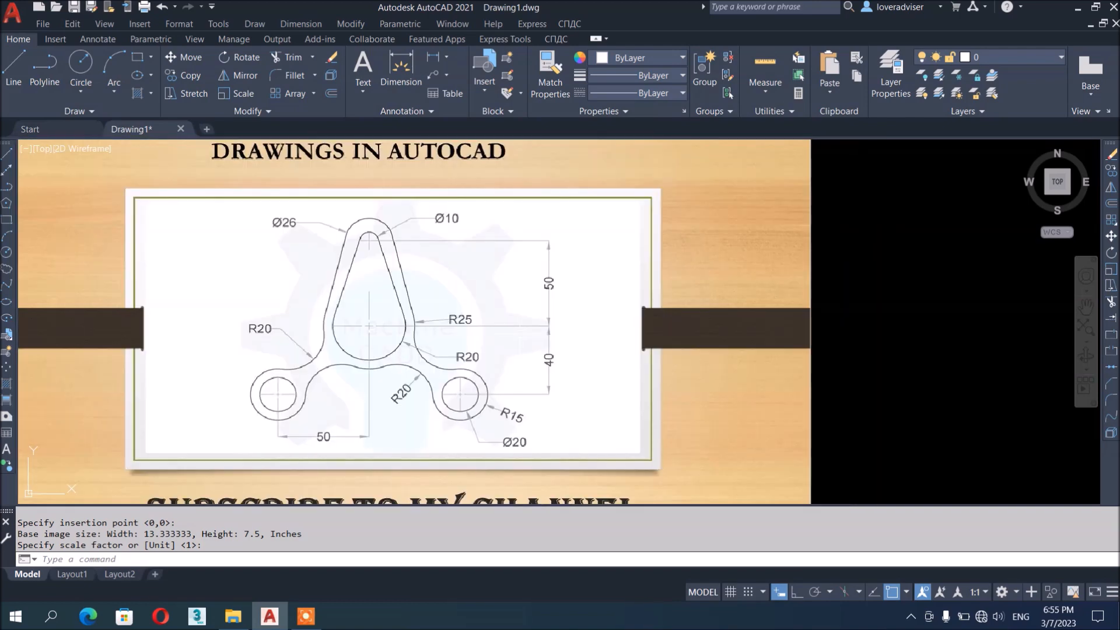
scroll(502, 305, "down", 2)
Set drawing units to 0.00 length precision and Centimeters insertion scale
type("UN")
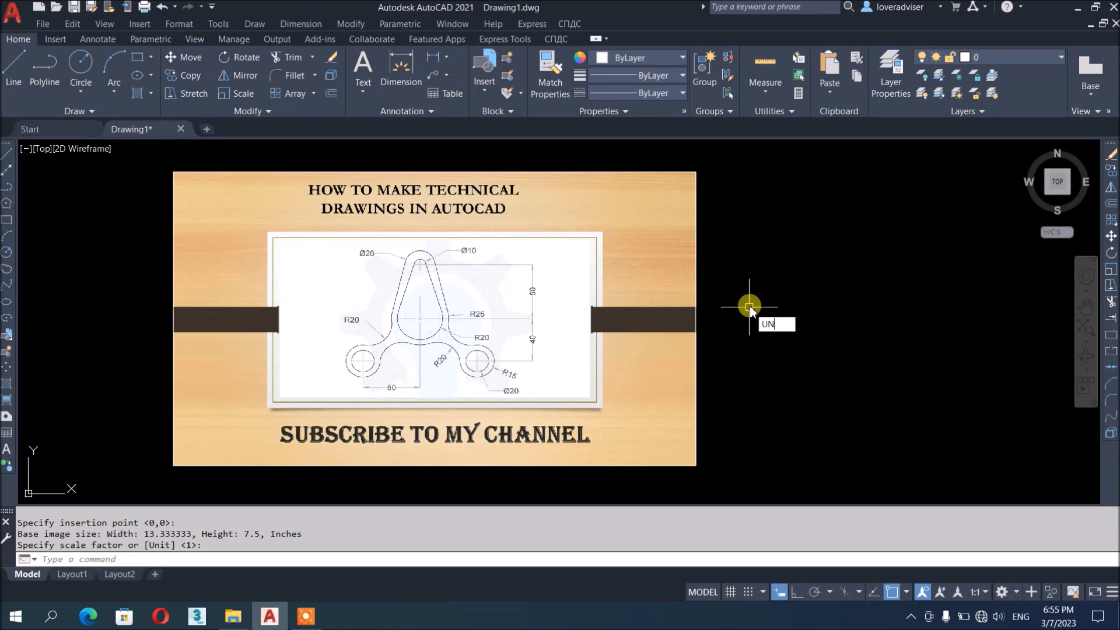
key("Return")
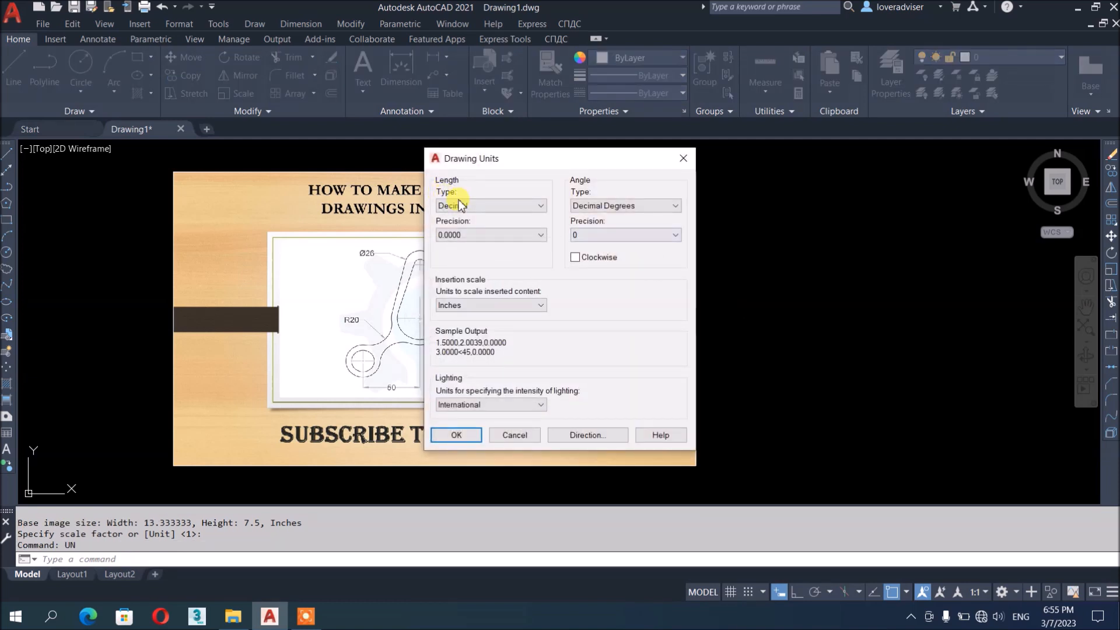
left_click(500, 236)
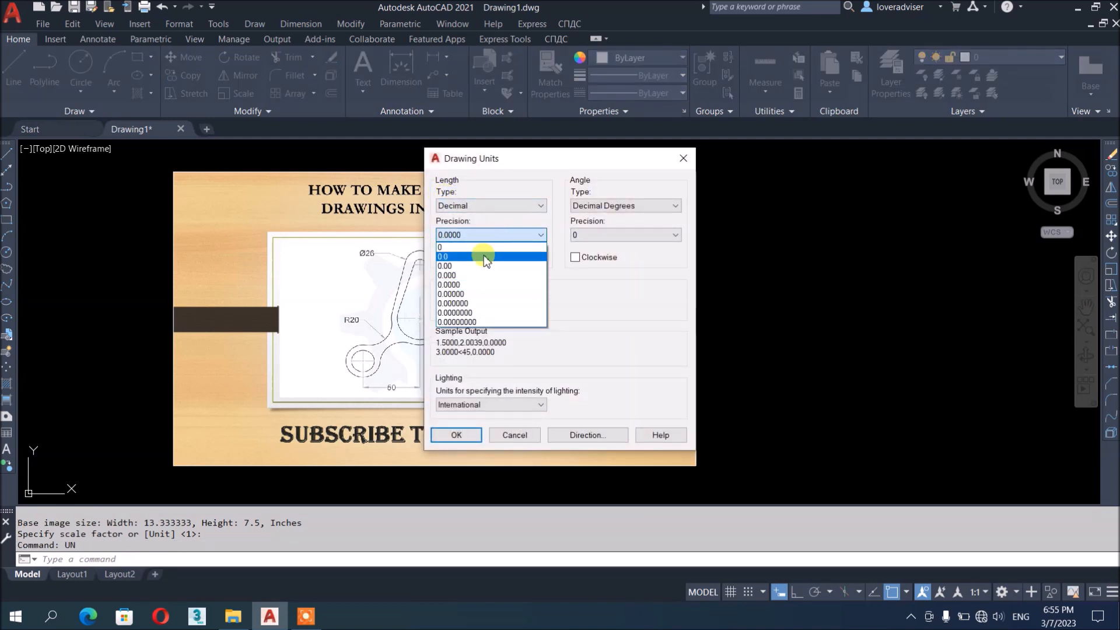
left_click(477, 267)
left_click(479, 304)
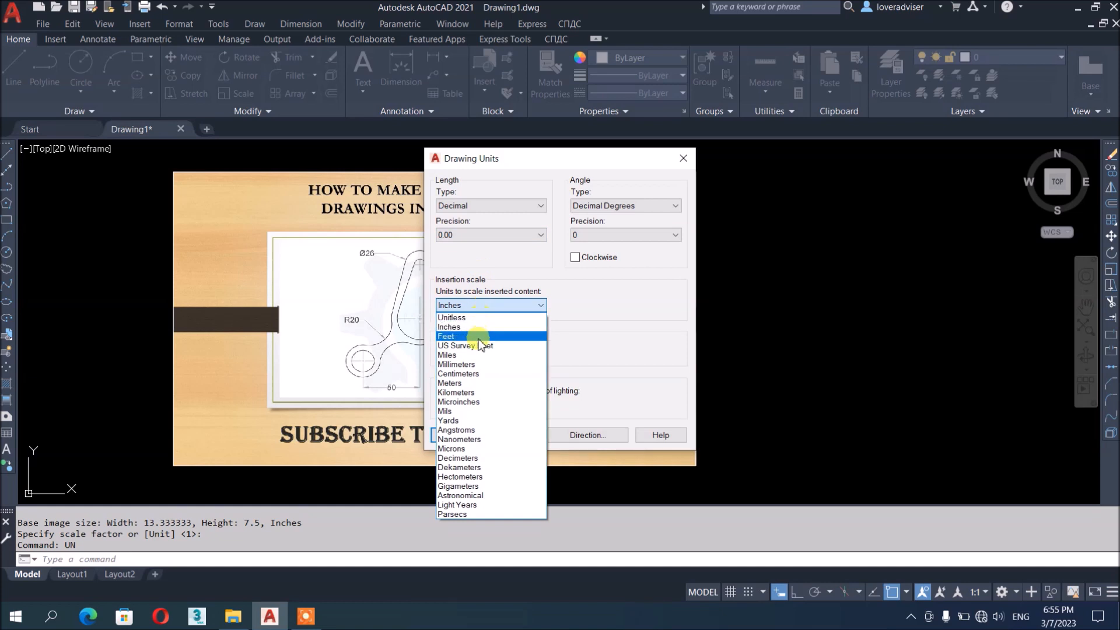
left_click(476, 373)
left_click(457, 435)
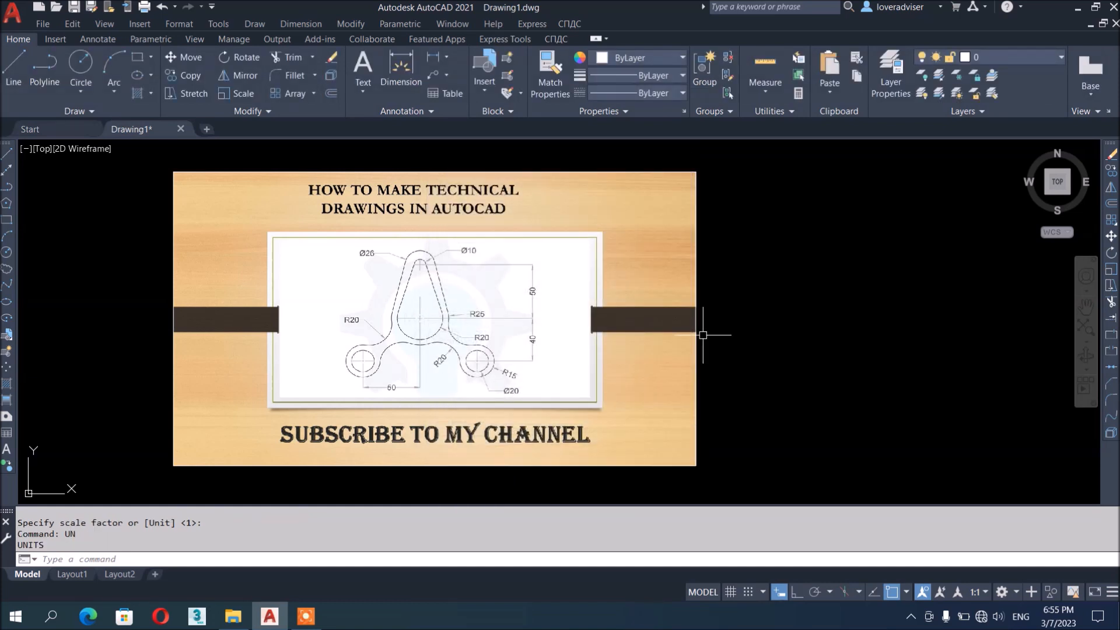
scroll(788, 350, "down", 2)
middle_click_drag(778, 355, 710, 365)
scroll(682, 310, "up", 2)
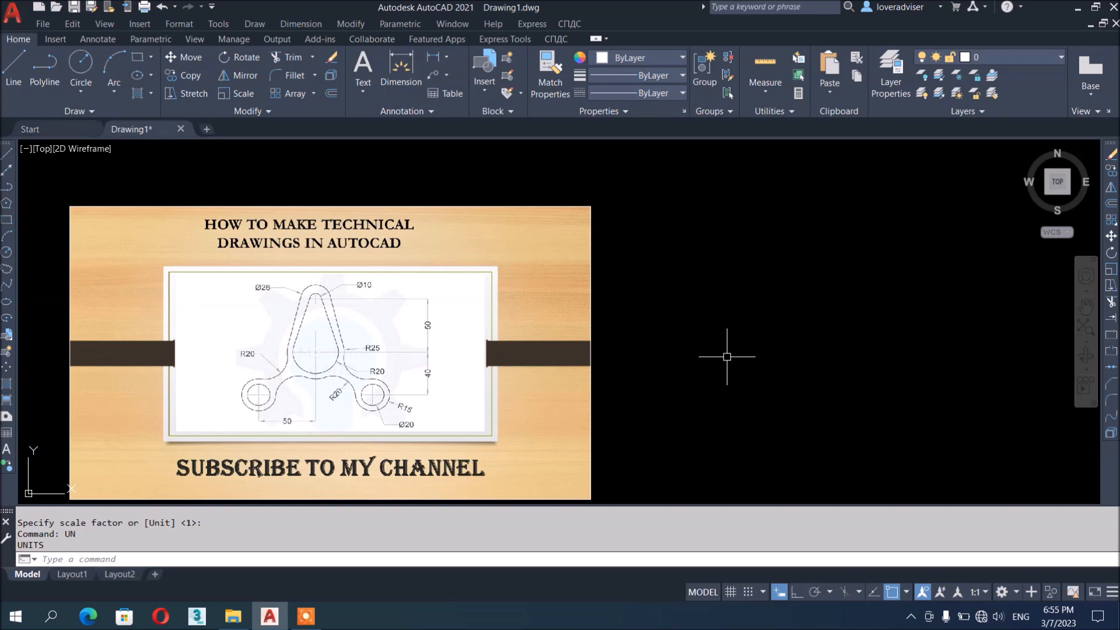
Create a new layer named CL and set its colour to red
type("LA")
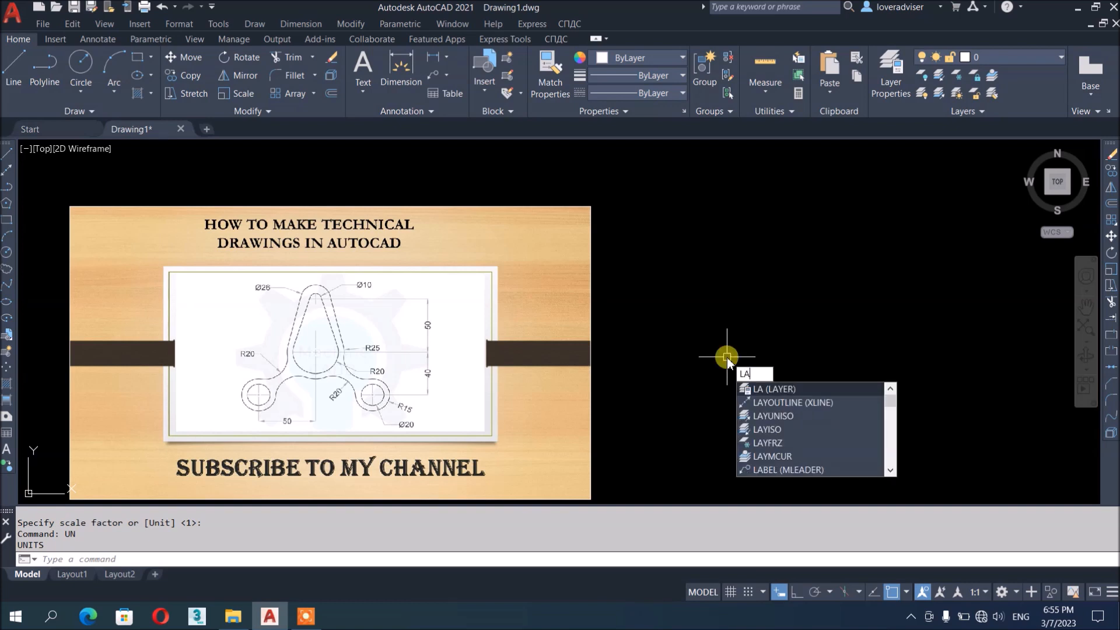
key("Return")
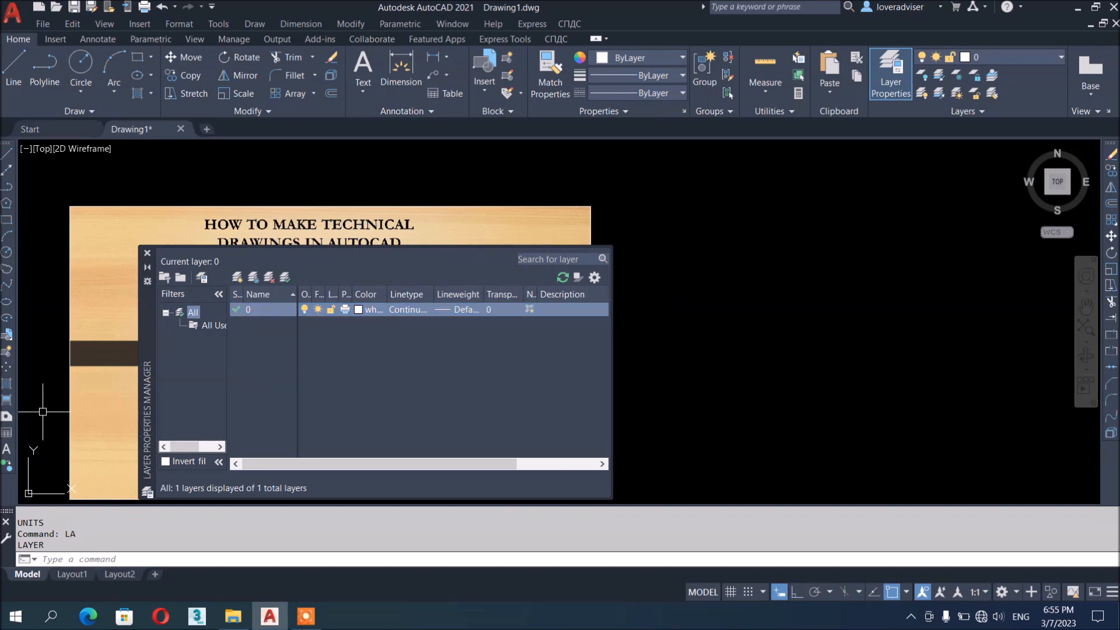
mouse_move(149, 352)
left_mouse_down()
mouse_move(589, 313)
mouse_move(551, 281)
left_mouse_up()
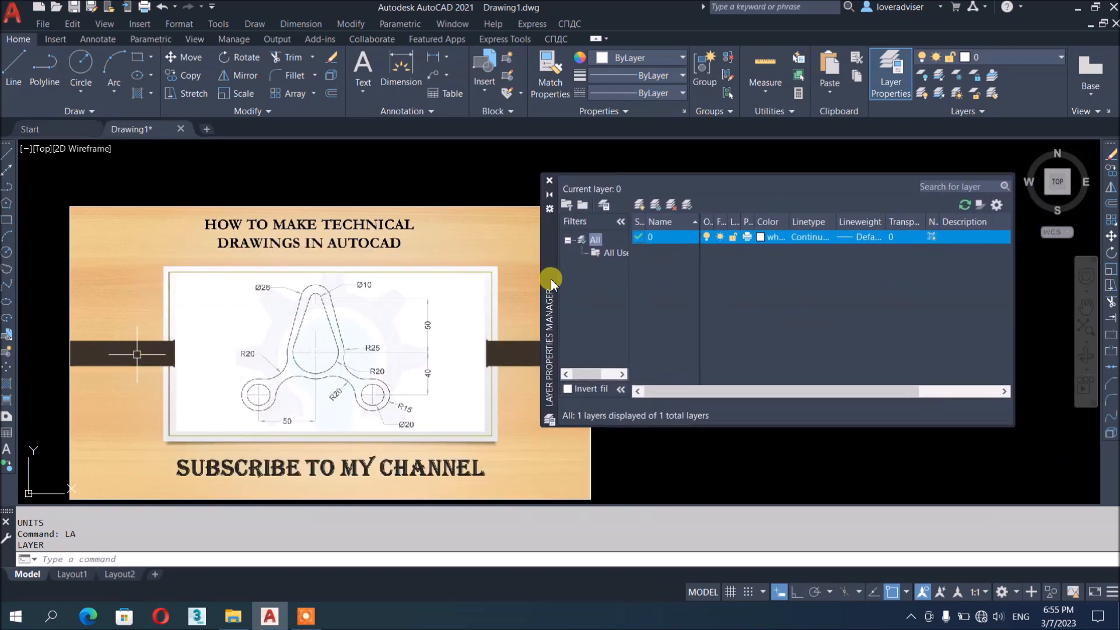
left_click(641, 206)
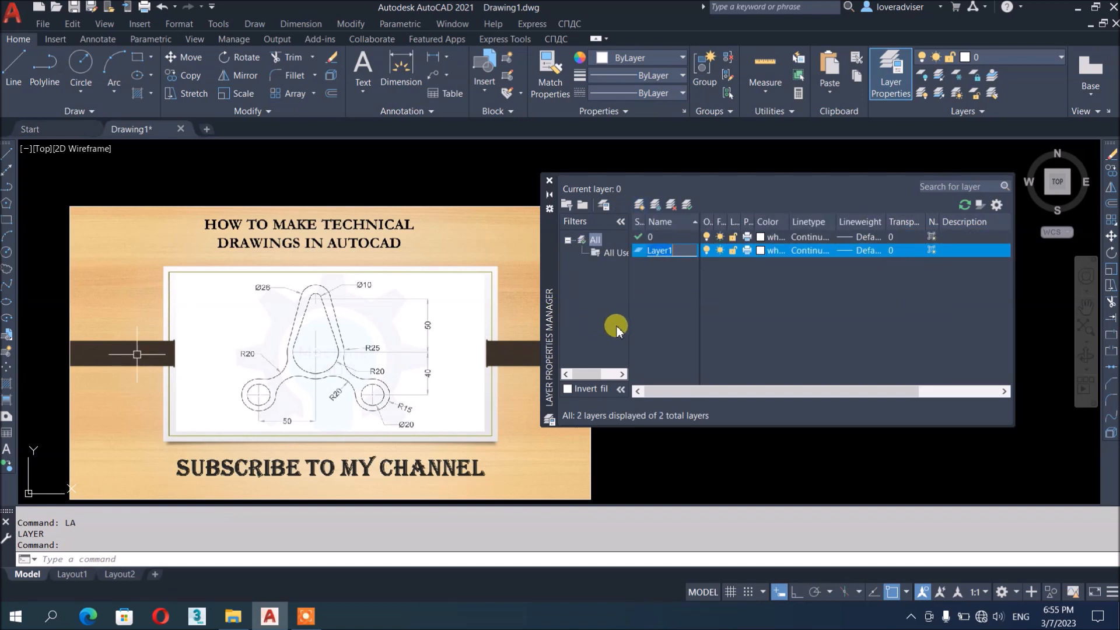
type("CEN")
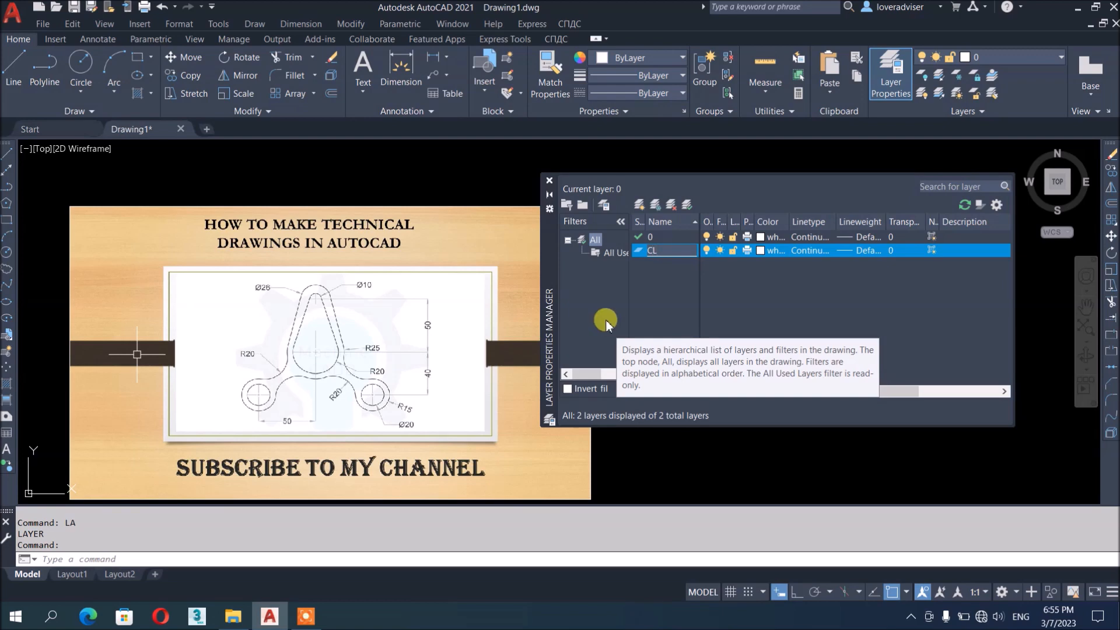
left_click(759, 251)
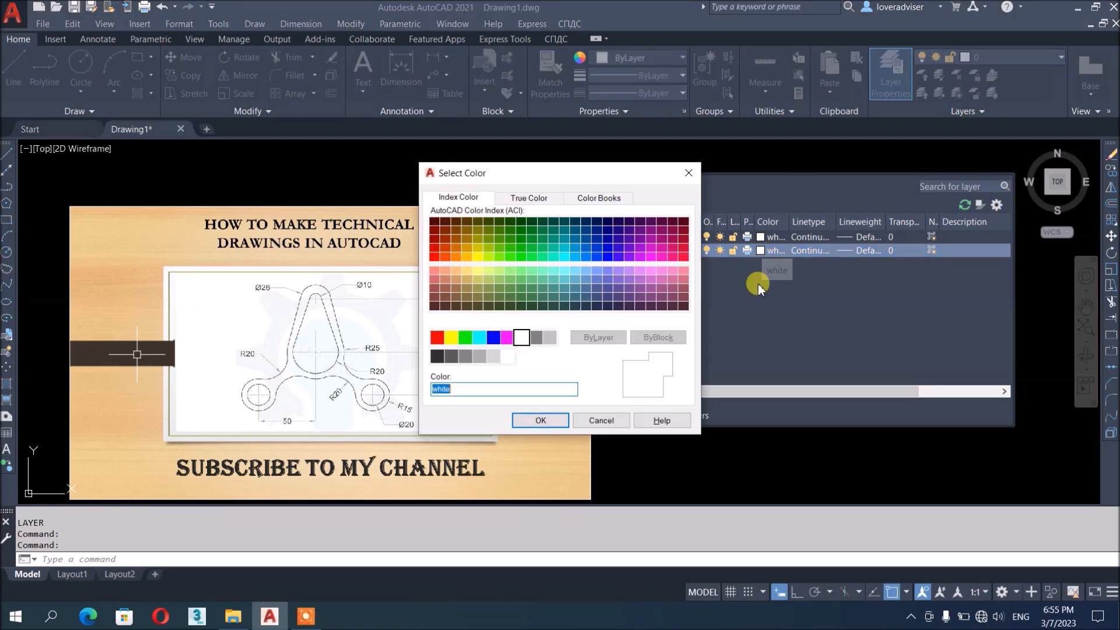
left_click(438, 338)
left_click(541, 420)
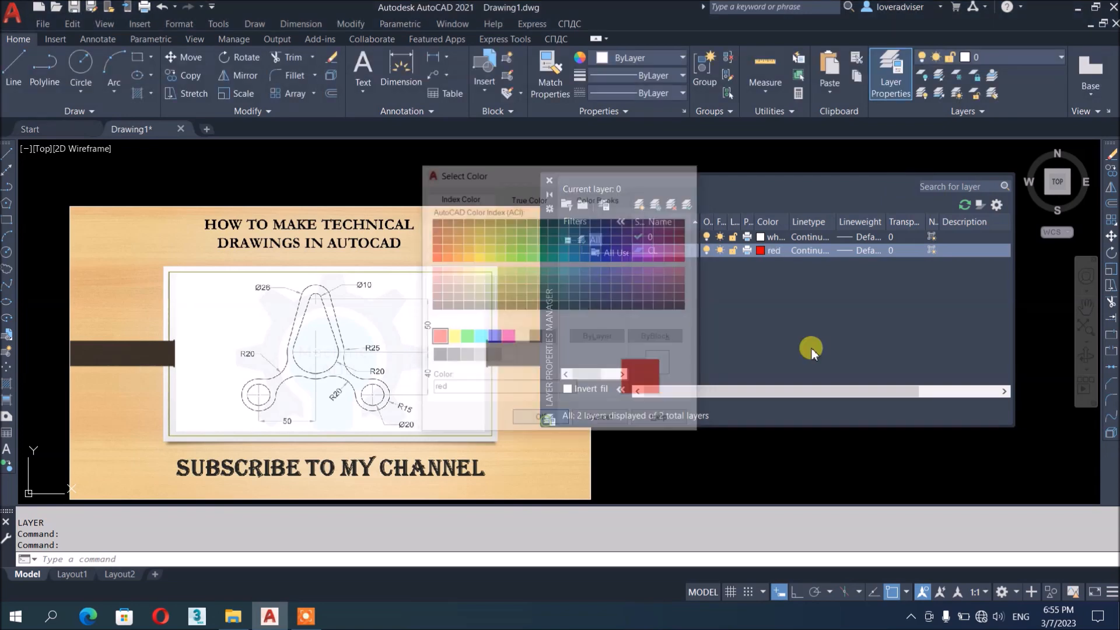
Load the CENTER linetype, assign it to layer CL, and add another new layer
left_click(809, 251)
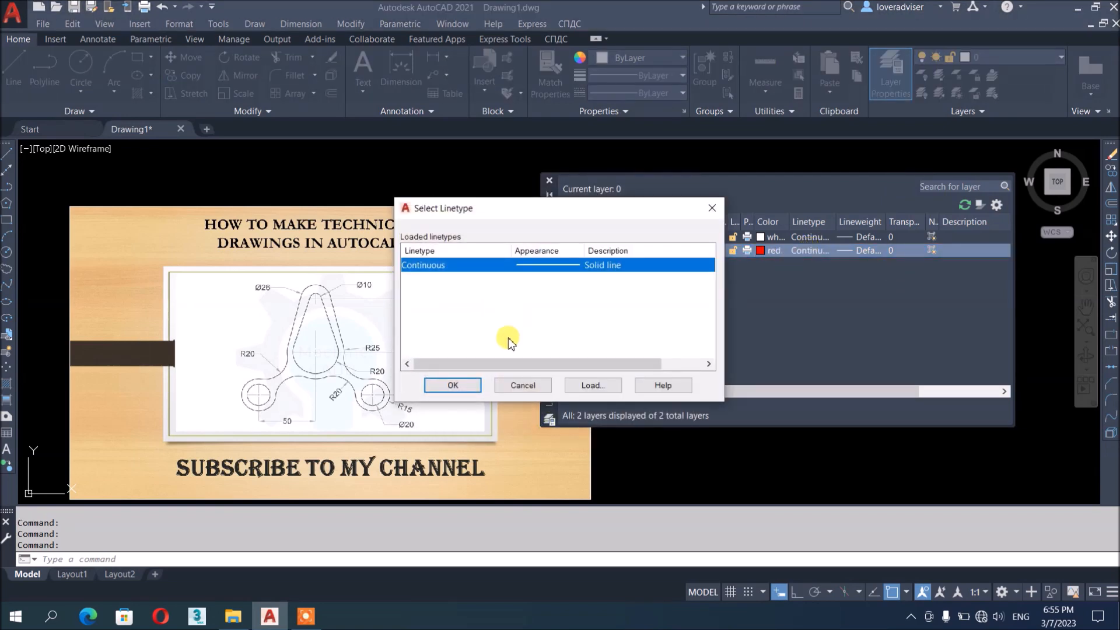
left_click(604, 384)
left_click(458, 320)
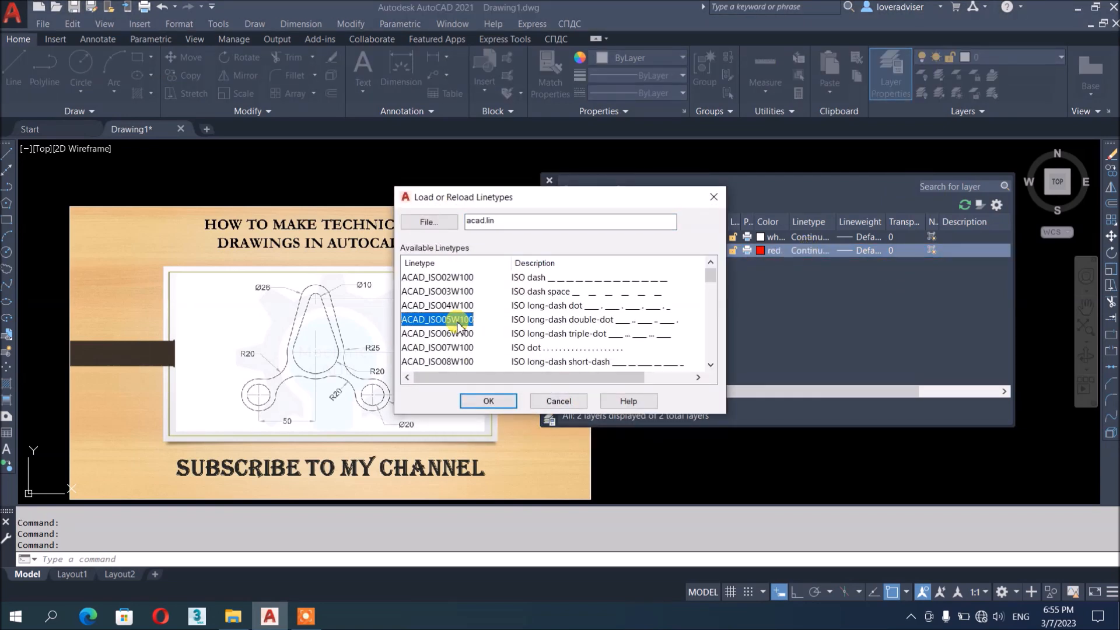
key("c")
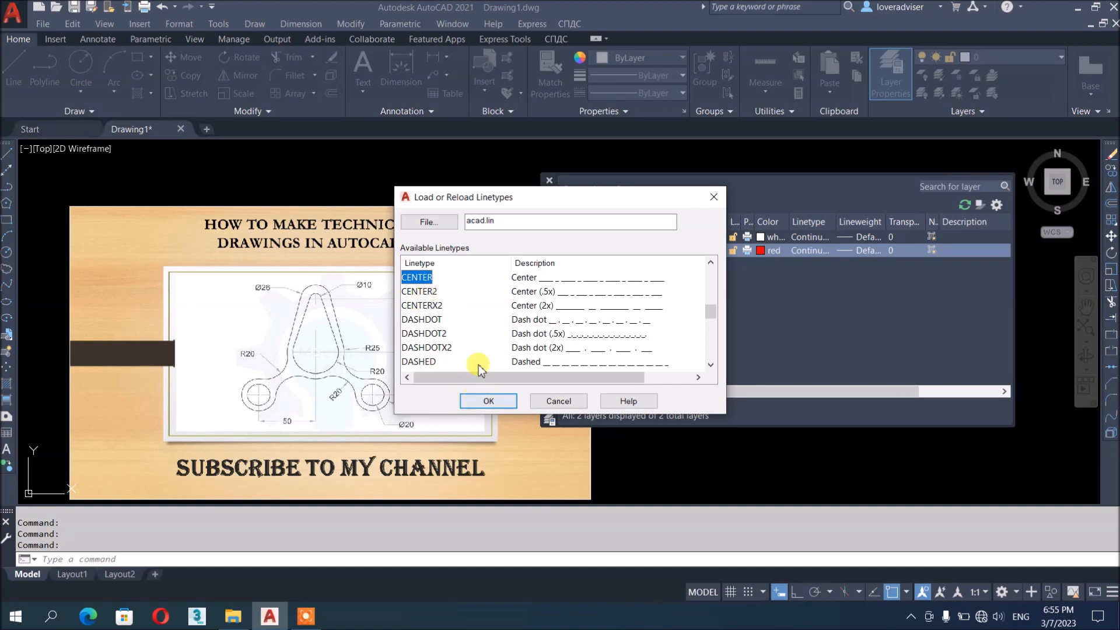
left_click(488, 400)
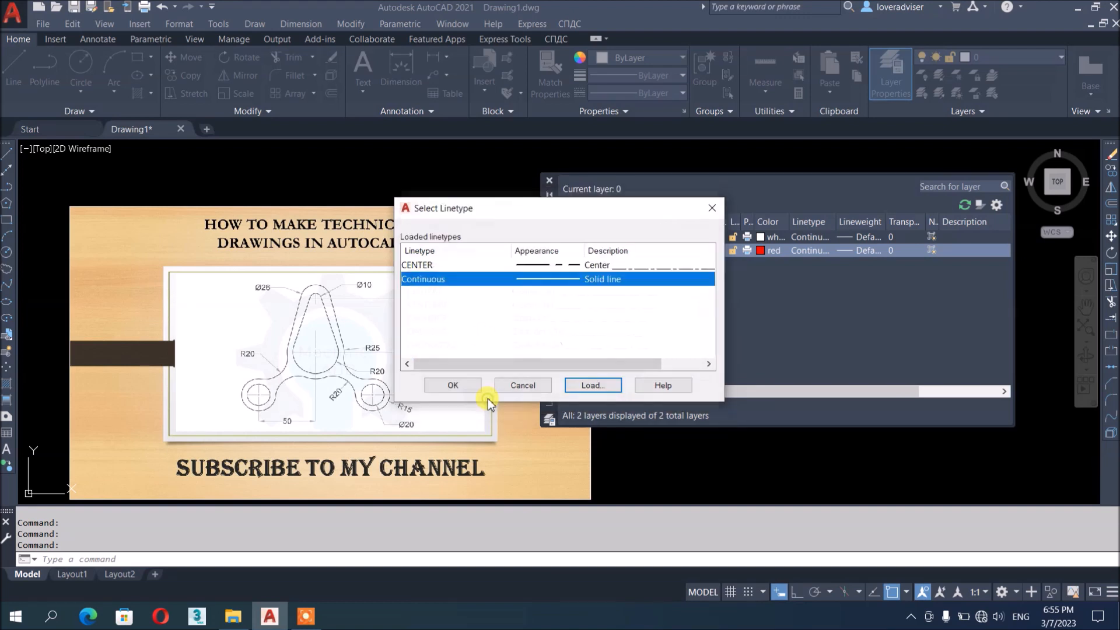
left_click(441, 266)
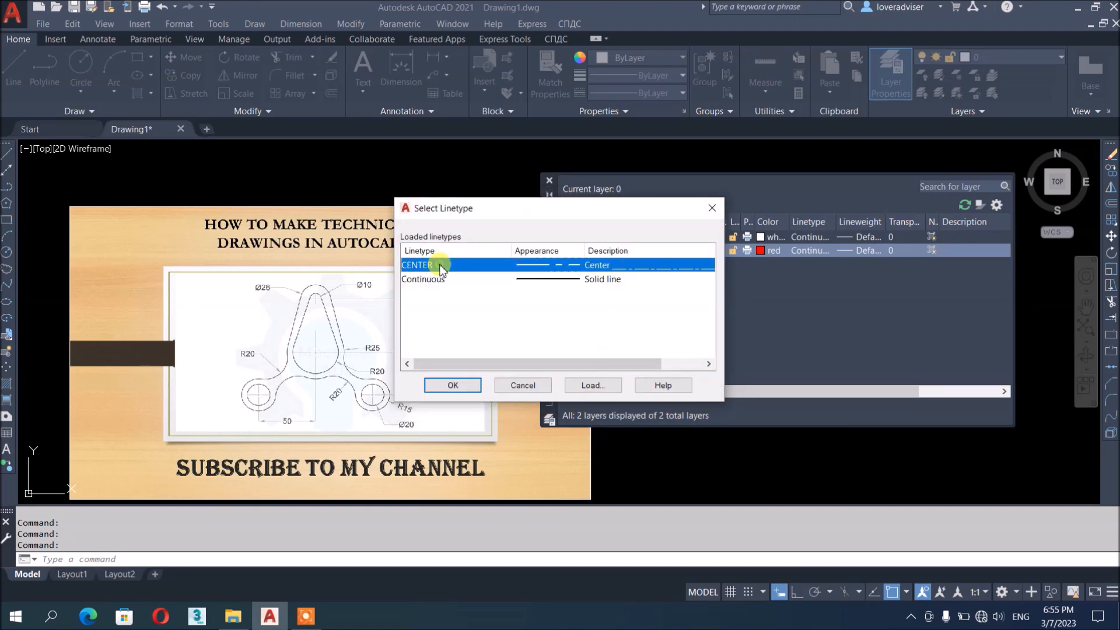
left_click(445, 384)
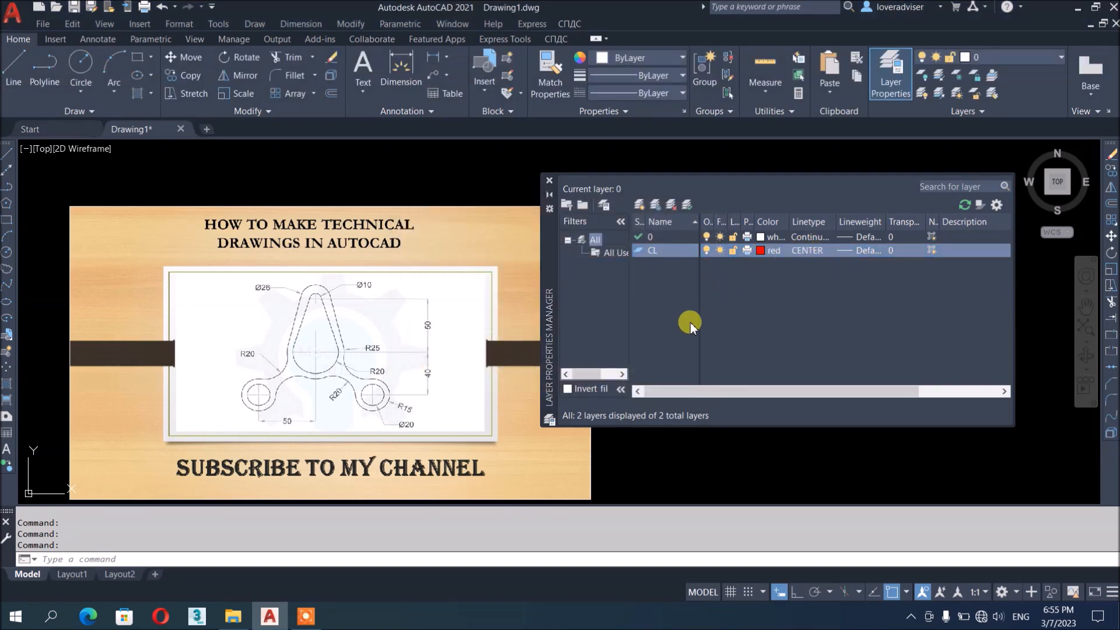
left_click(639, 201)
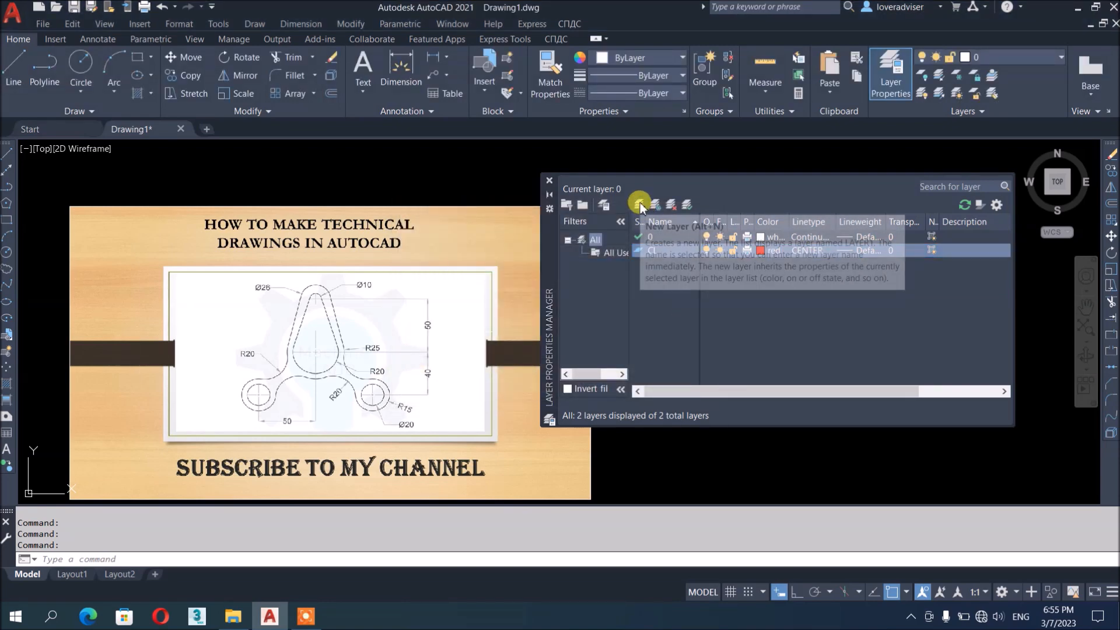
Name the new layer DIM, colour it green, and give it the Continuous linetype
type("DIM")
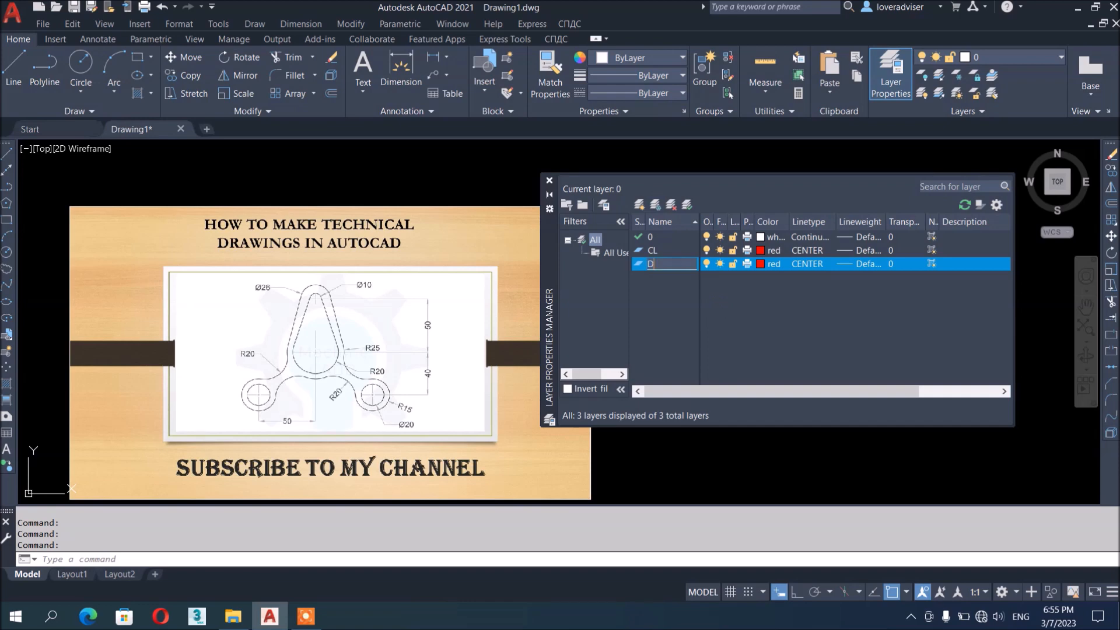
left_click(760, 265)
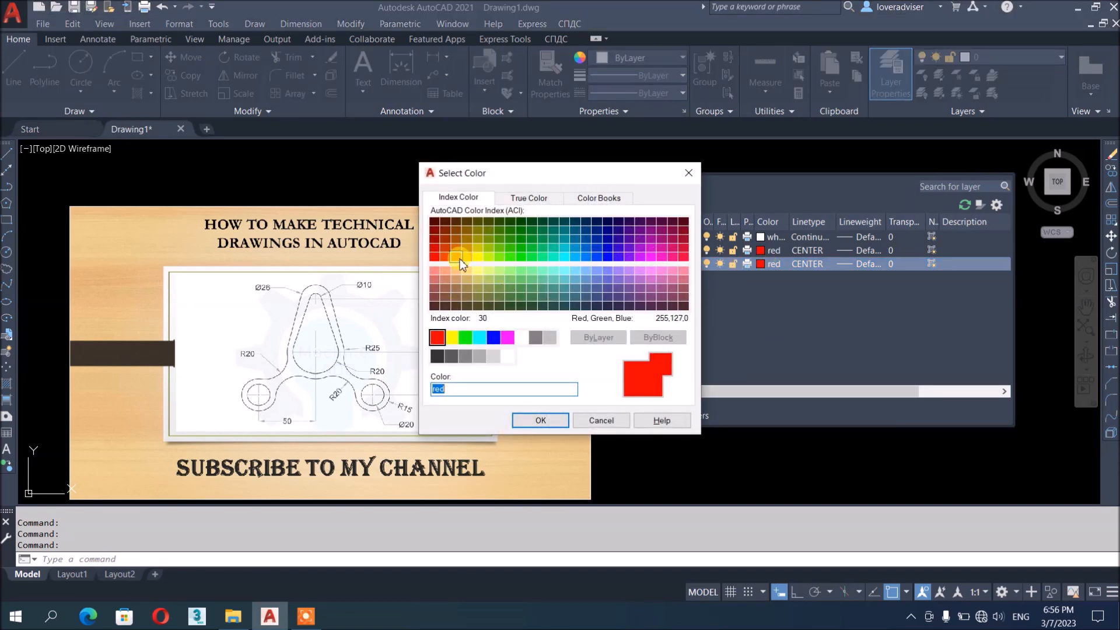
left_click(458, 257)
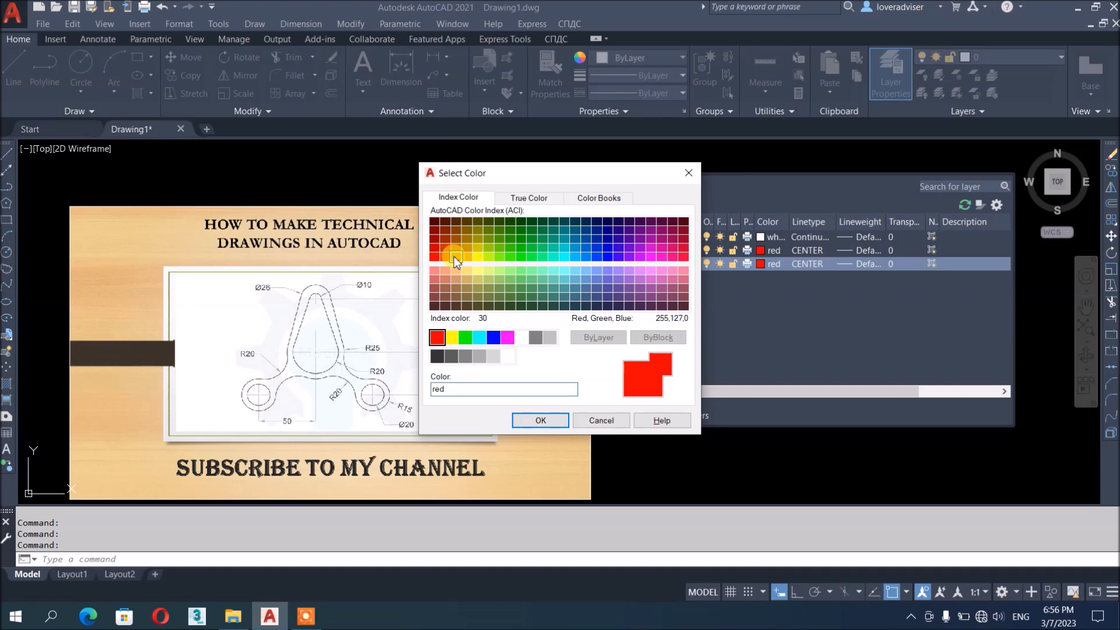
left_click(467, 342)
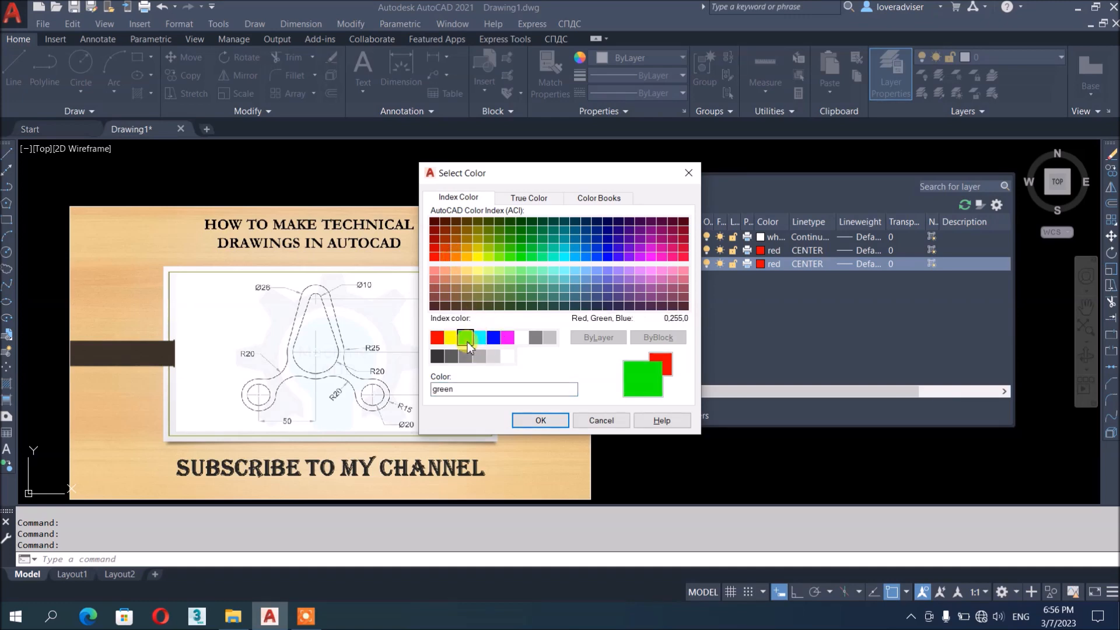
left_click(549, 423)
left_click(811, 265)
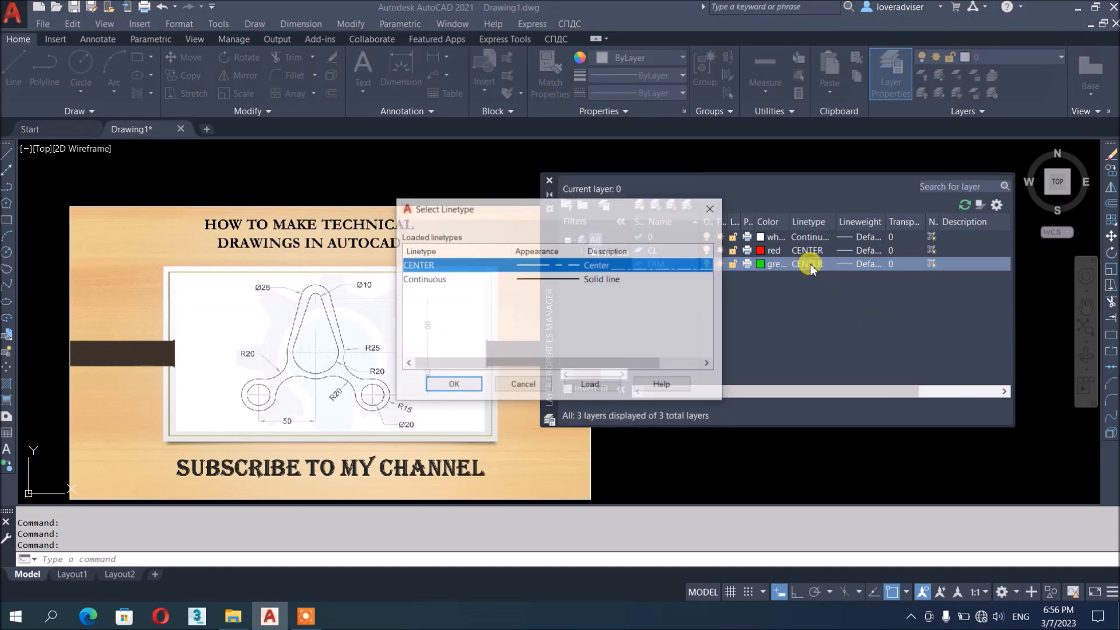
left_click(414, 279)
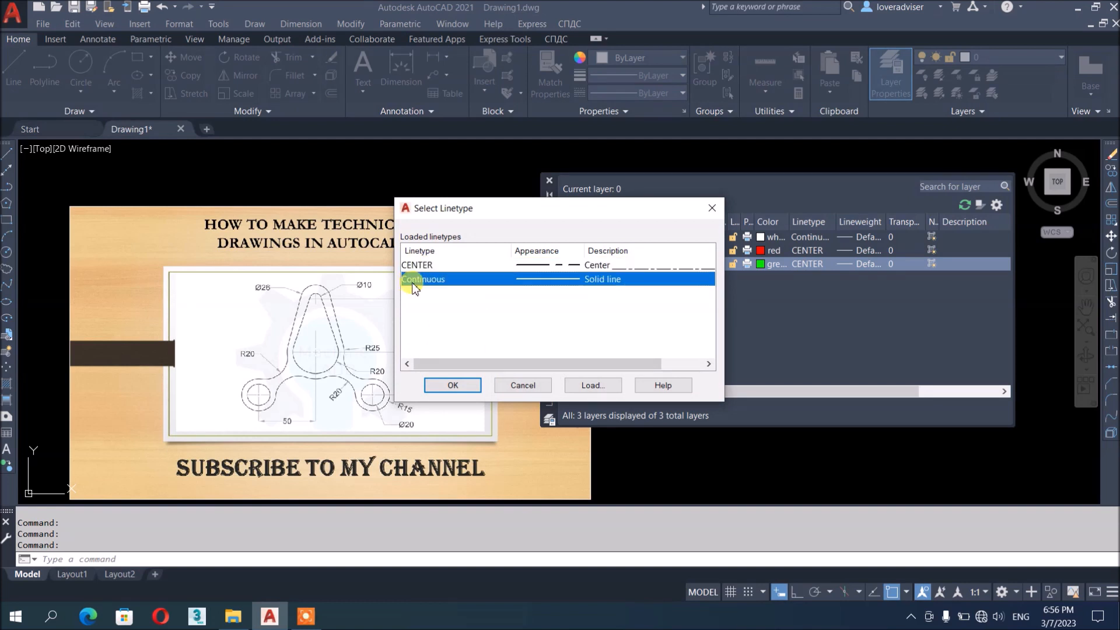
left_click(448, 387)
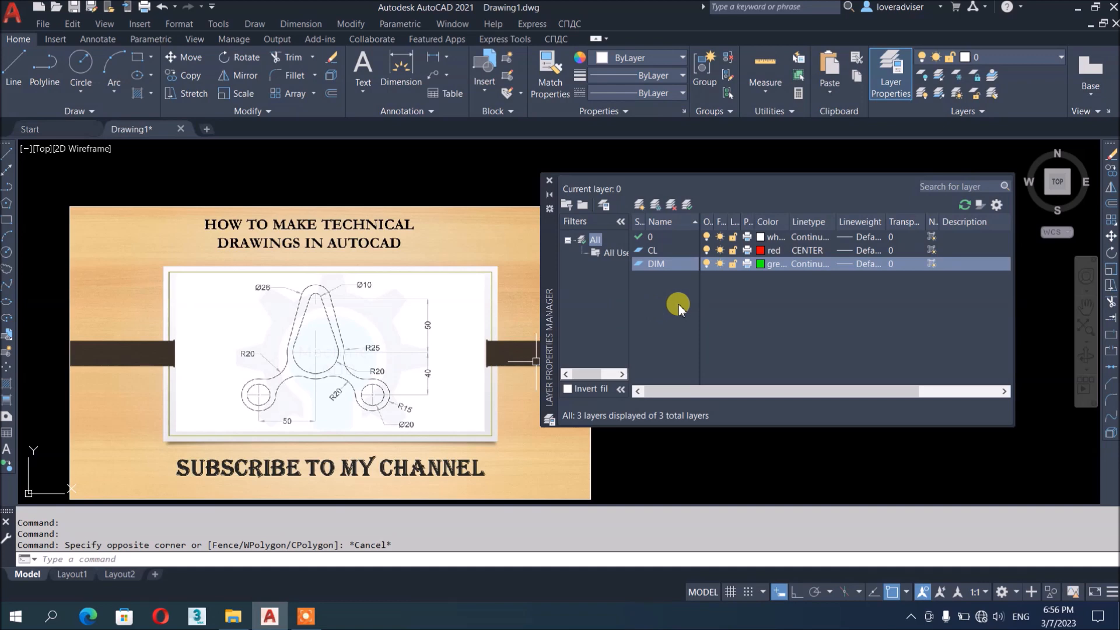
Close the layer manager and make CL the current layer
left_click(549, 181)
scroll(550, 196, "down", 2)
scroll(675, 265, "up", 2)
middle_click_drag(524, 263, 754, 298)
scroll(407, 324, "up", 6)
middle_click_drag(677, 320, 595, 353)
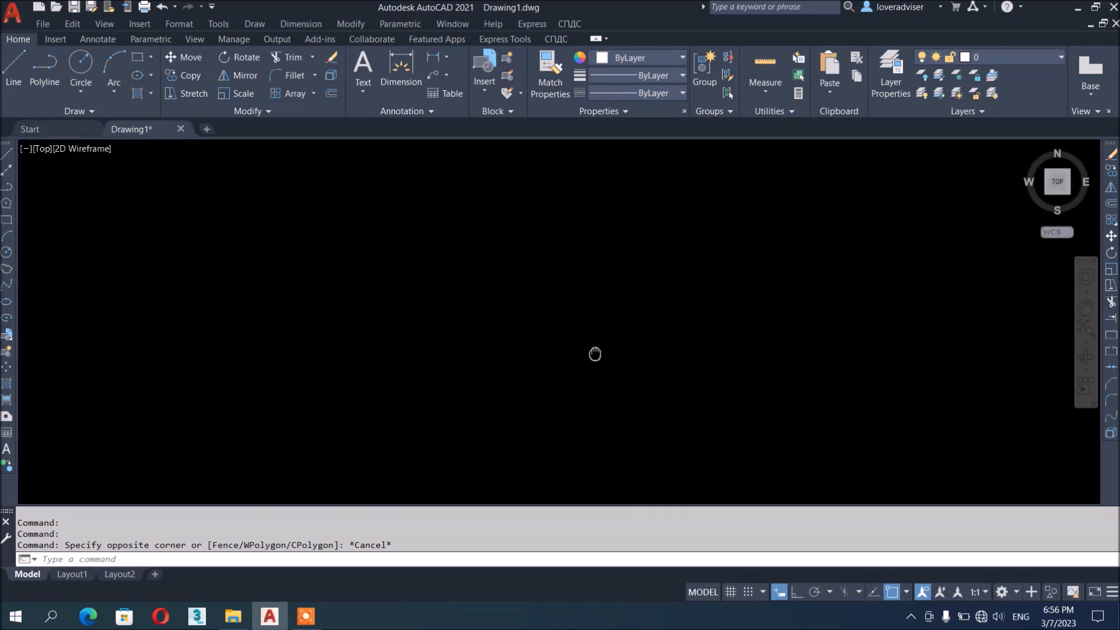
scroll(521, 277, "down", 2)
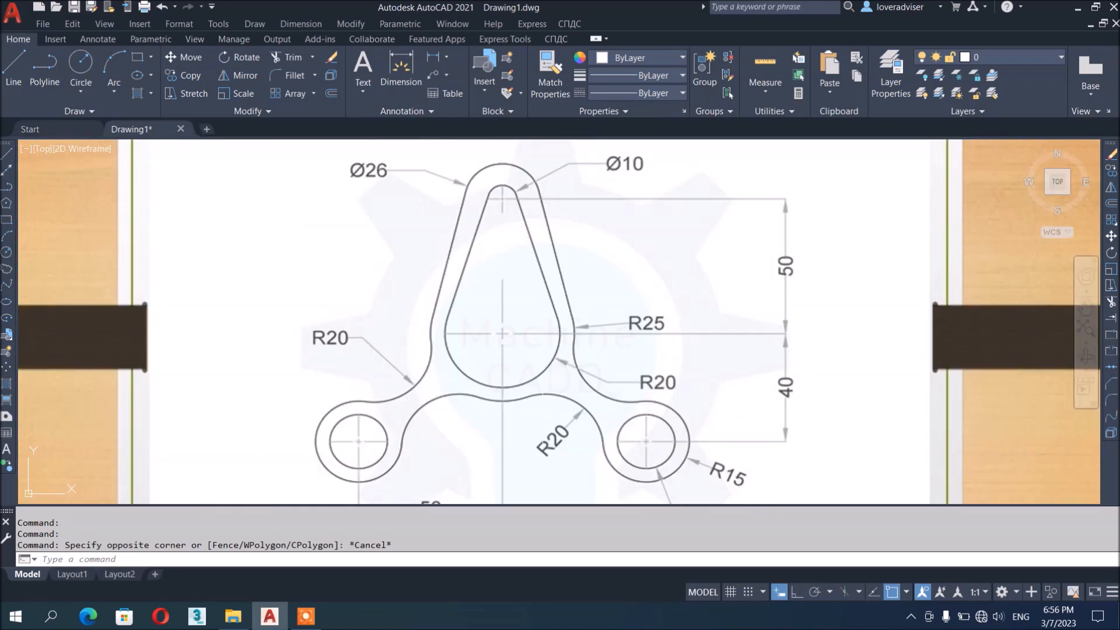
scroll(453, 280, "down", 6)
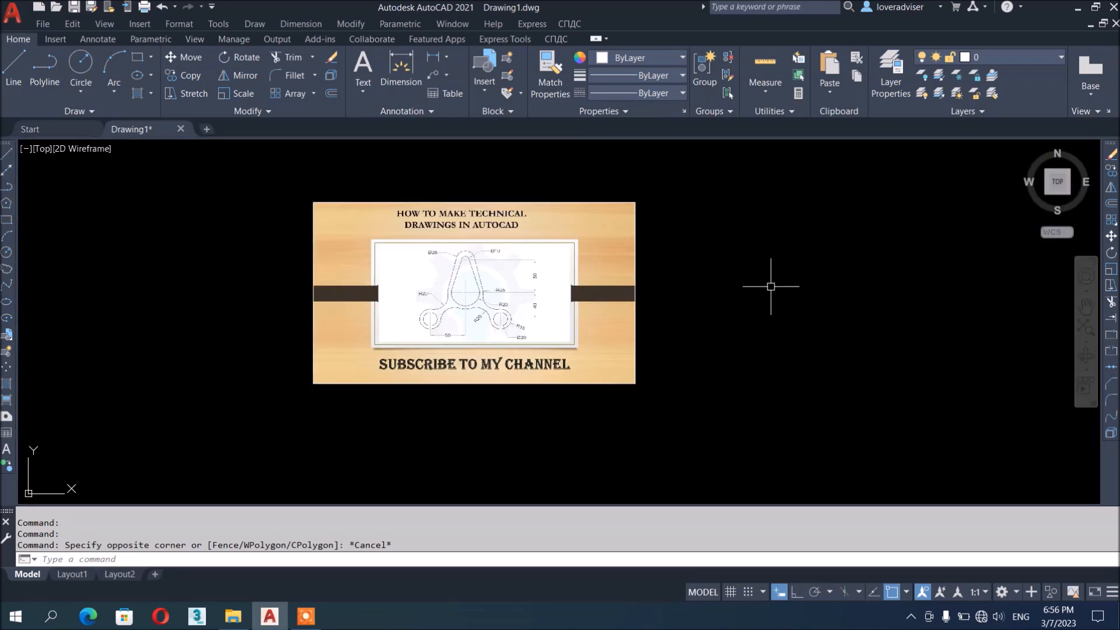
left_click(1015, 54)
left_click(986, 92)
Draw a long vertical centre line with Ortho on
middle_click_drag(799, 352, 753, 385)
key("Escape")
type("L")
key("Return")
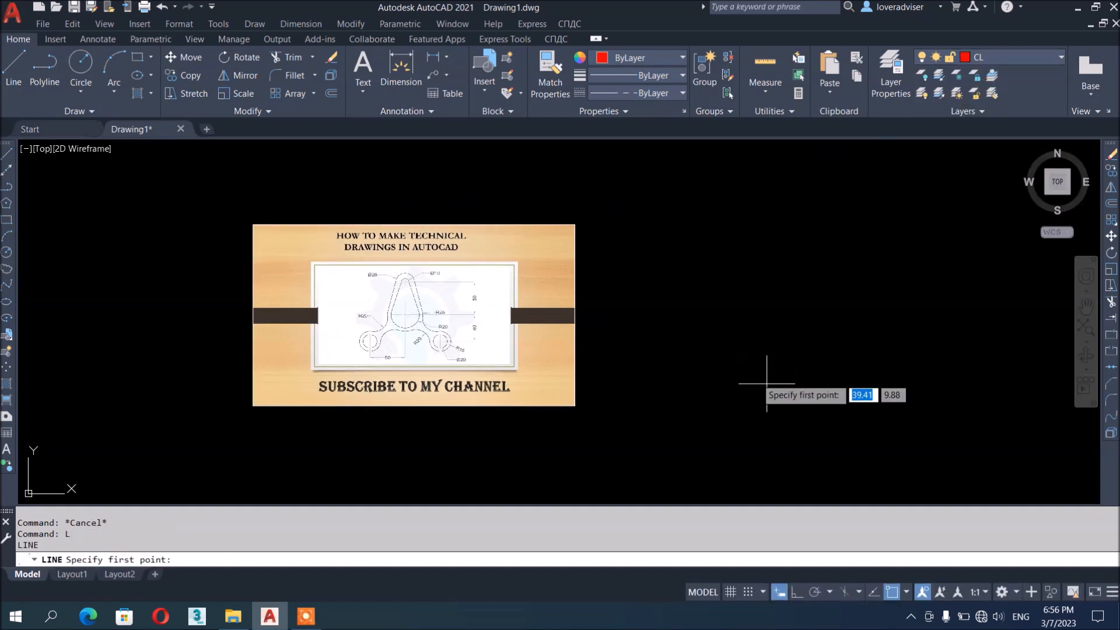
left_click(824, 500)
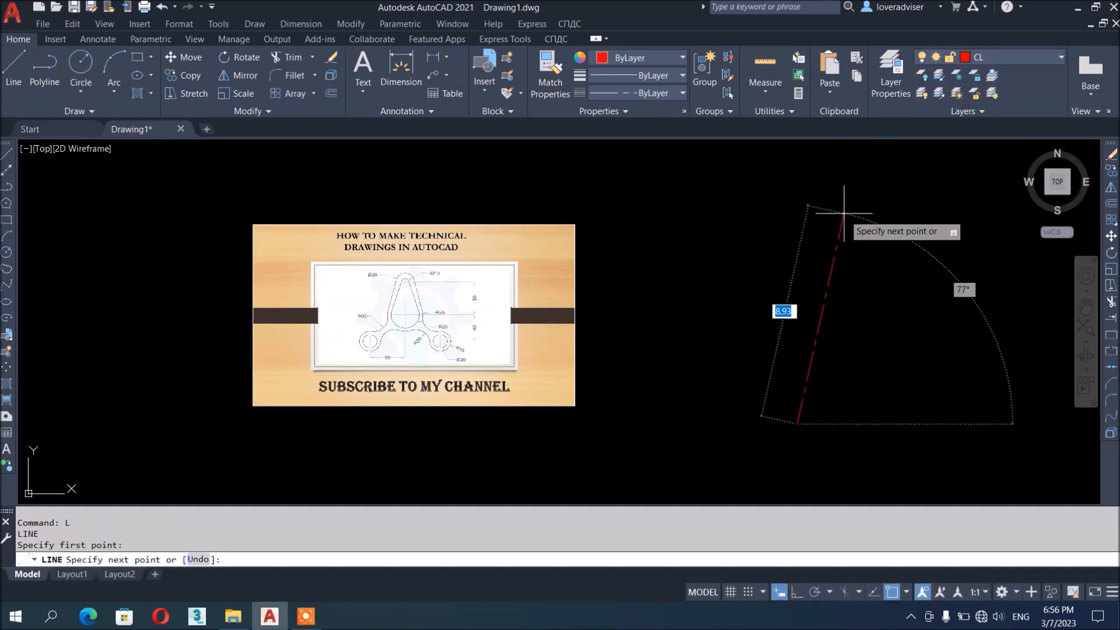
left_click(797, 594)
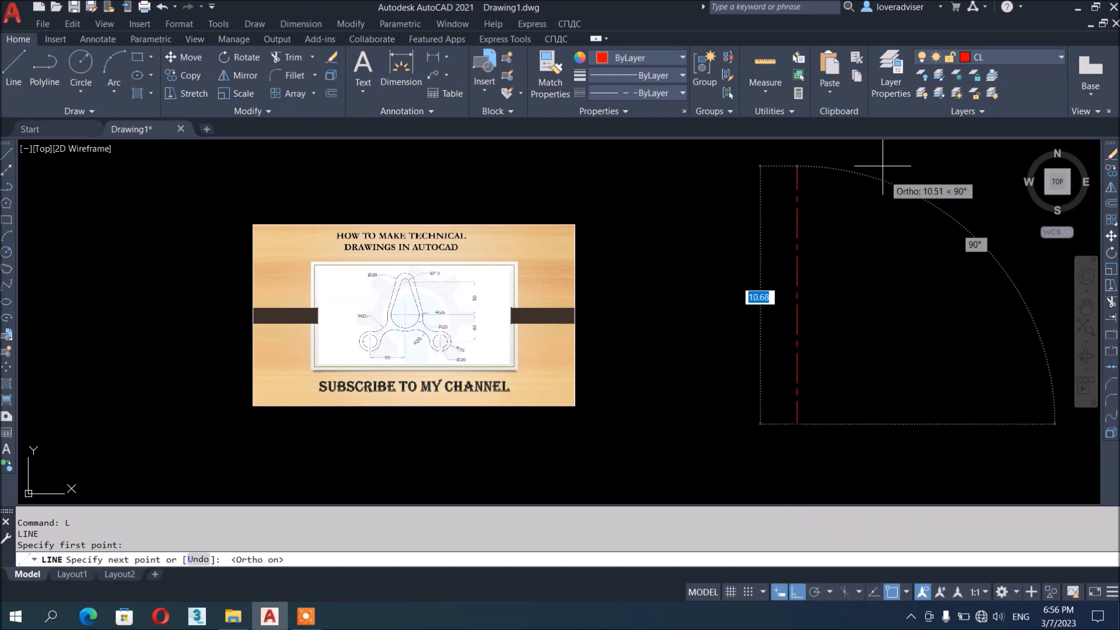
scroll(727, 393, "down", 3)
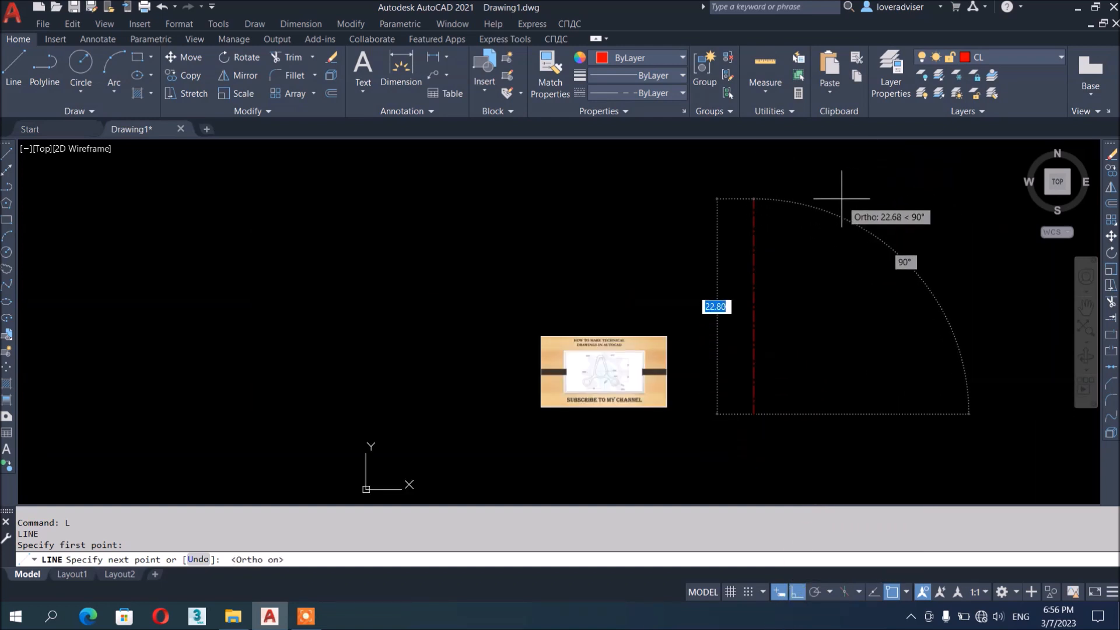
key("Escape")
key("Escape")
Rotate a copy of the vertical centre line 90° about its midpoint to form a cross
middle_click_drag(790, 380, 710, 405)
scroll(744, 379, "up", 2)
left_click(782, 230)
left_click(601, 275)
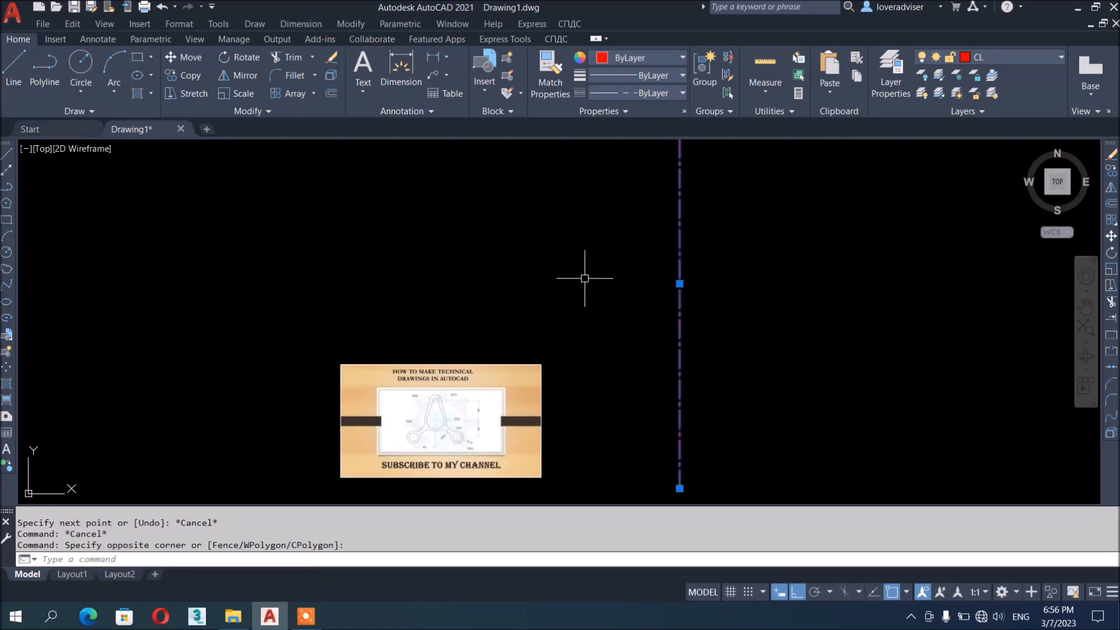
type("ro")
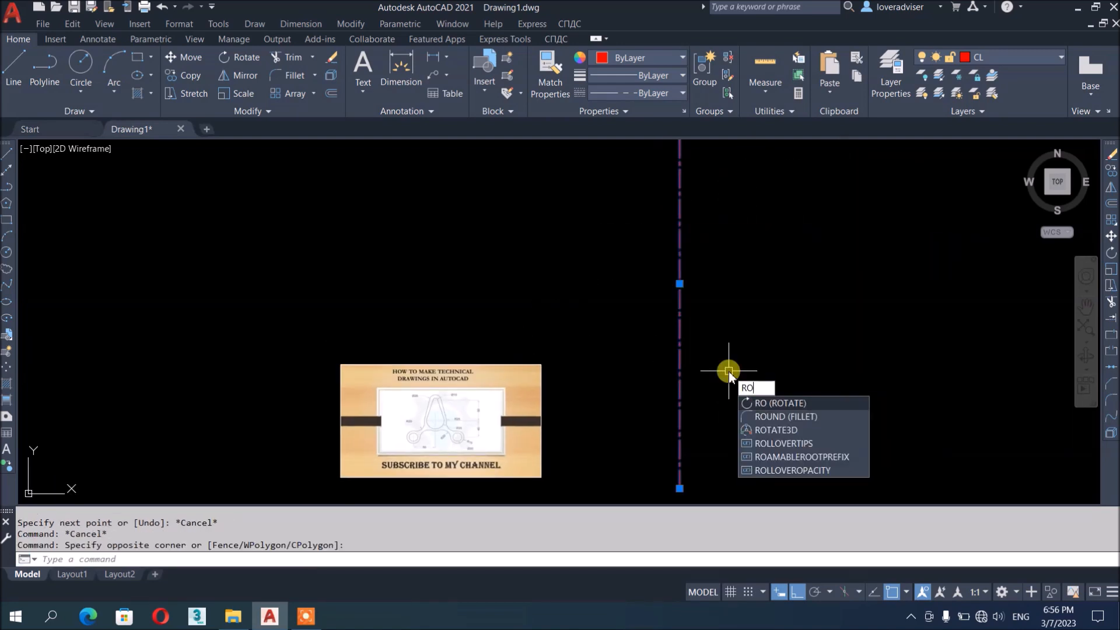
key("Return")
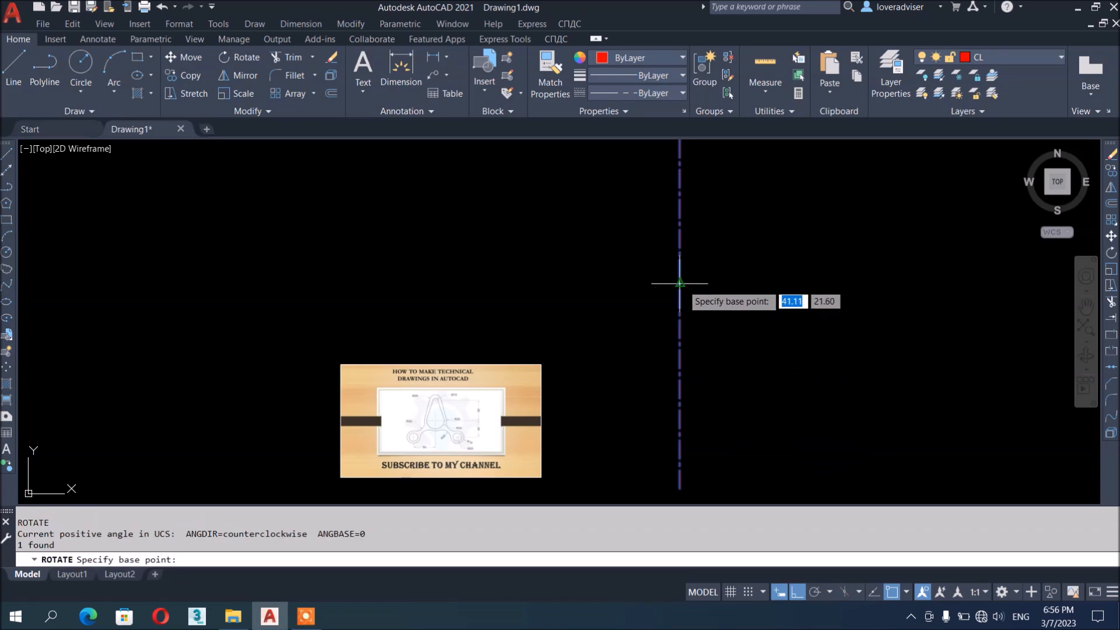
left_click(679, 283)
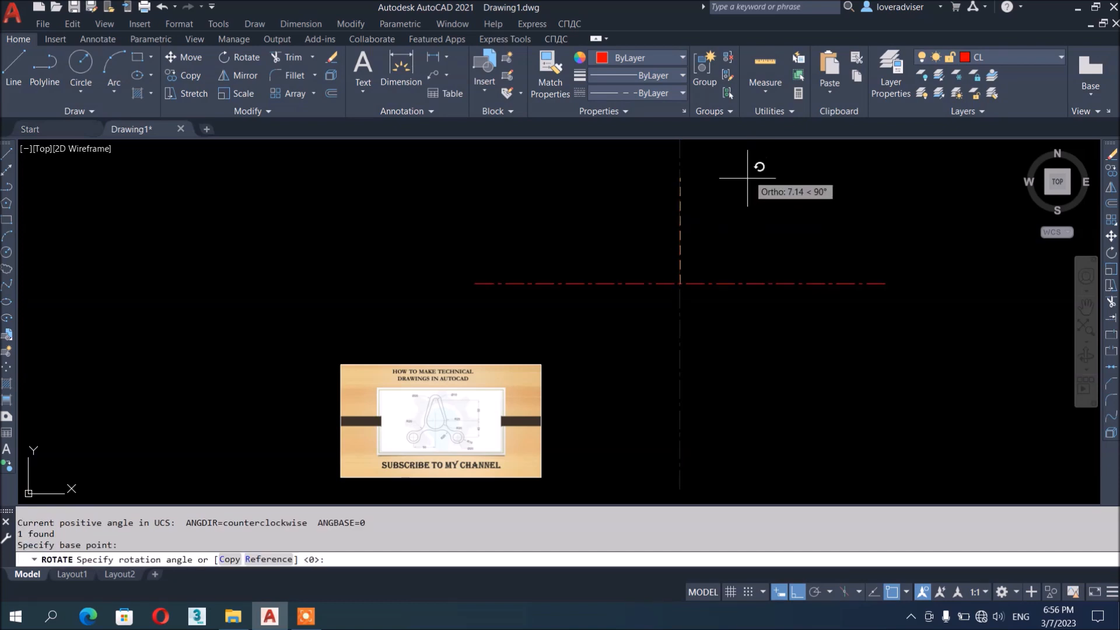
scroll(759, 327, "down", 2)
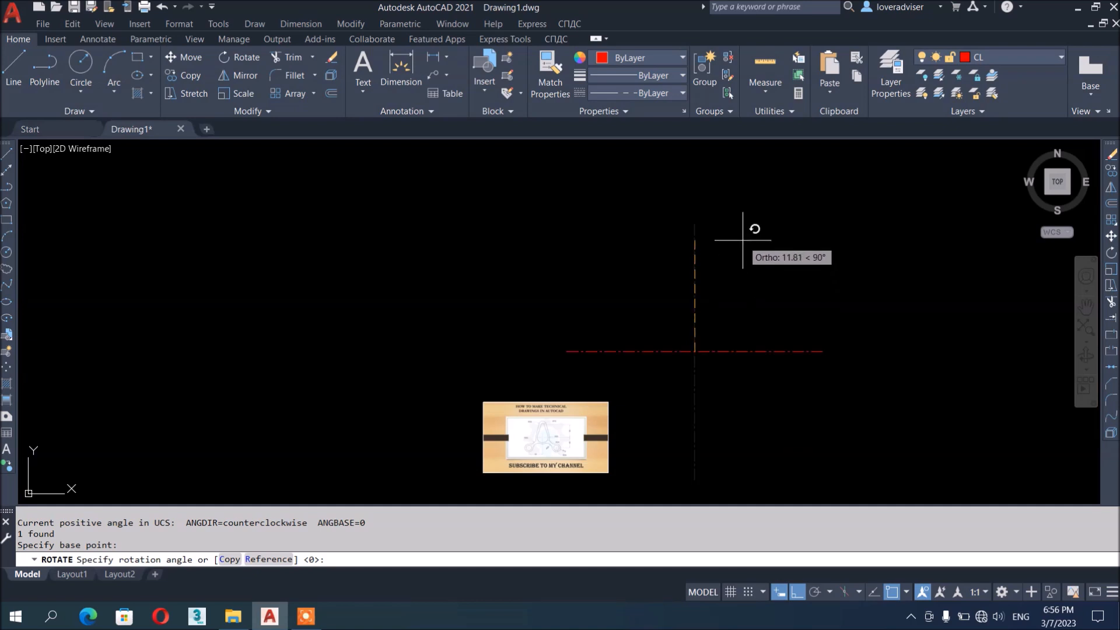
type("C")
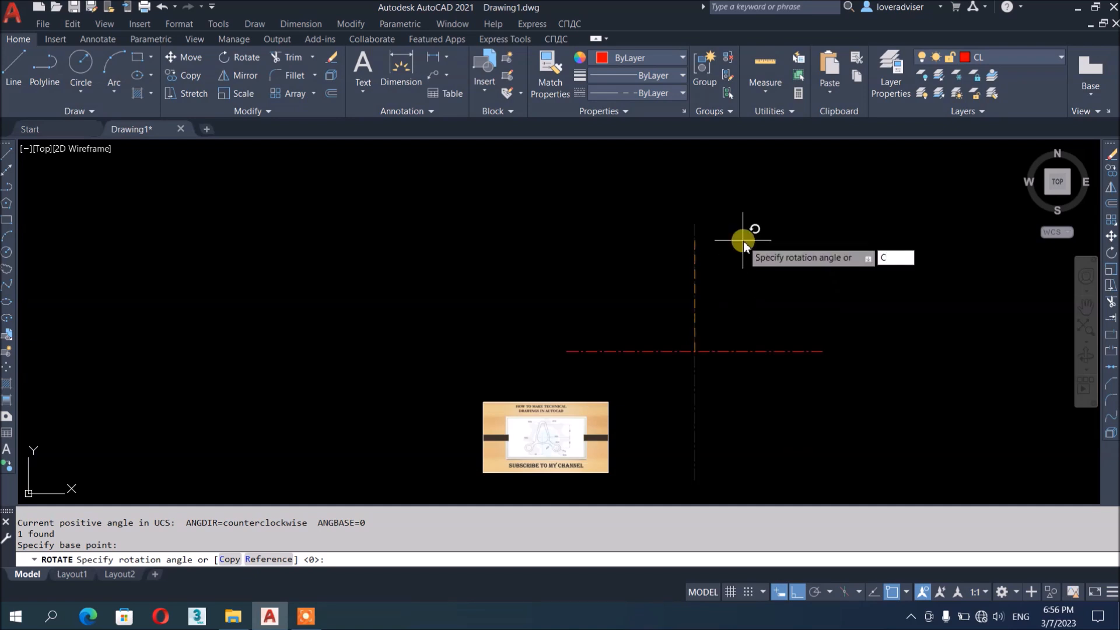
key("Return")
left_click(744, 235)
scroll(676, 468, "up", 4)
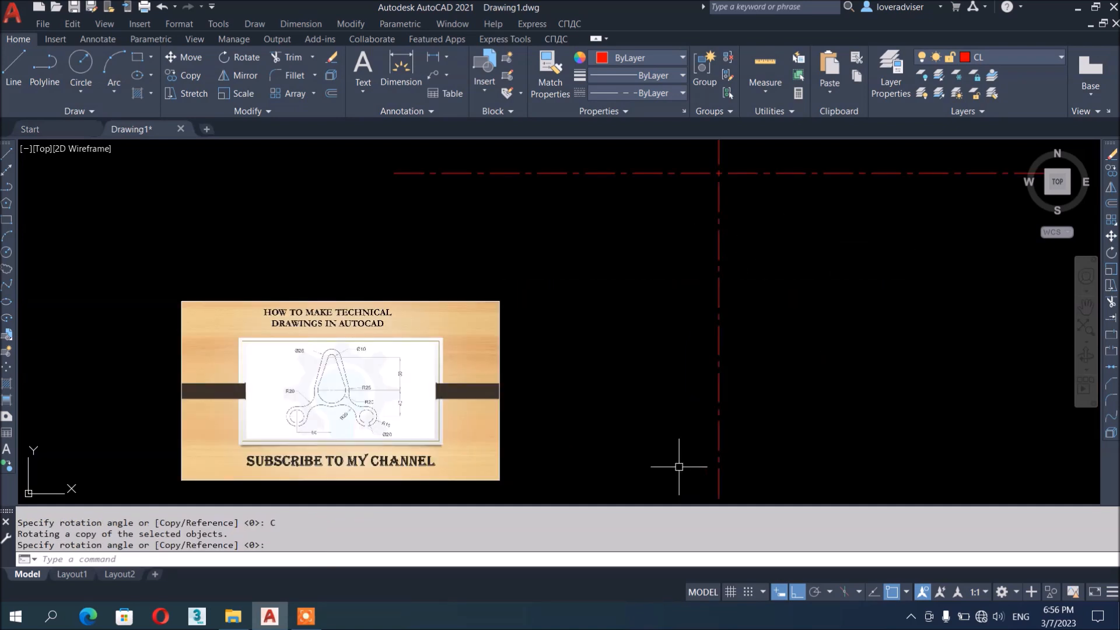
Pan and zoom to compare the reference picture with the centre-line cross
middle_click_drag(745, 400, 782, 465)
scroll(736, 300, "down", 4)
scroll(734, 309, "up", 2)
middle_click_drag(734, 311, 737, 325)
scroll(542, 414, "up", 2)
middle_click_drag(570, 409, 584, 387)
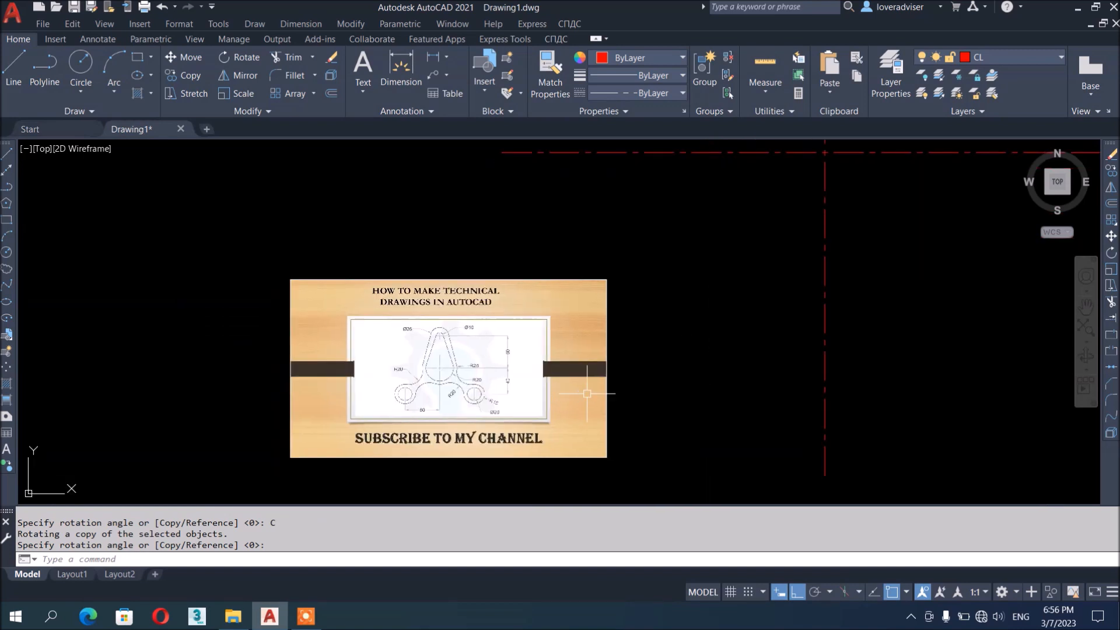
scroll(584, 388, "down", 4)
scroll(606, 375, "up", 4)
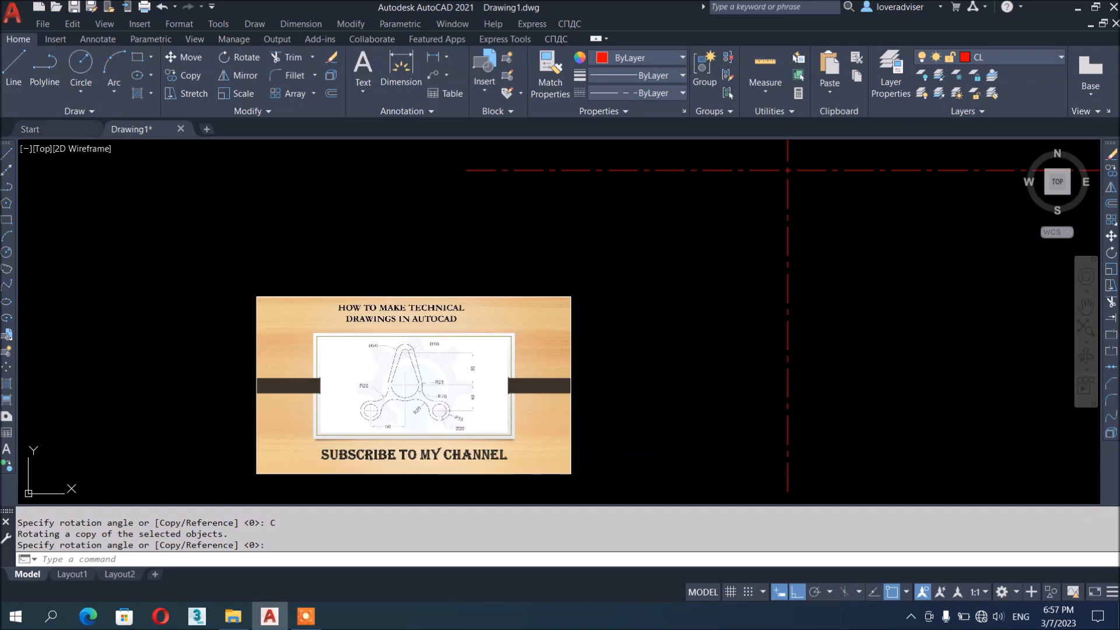
scroll(434, 402, "up", 4)
scroll(366, 397, "up", 4)
middle_click_drag(394, 390, 410, 393)
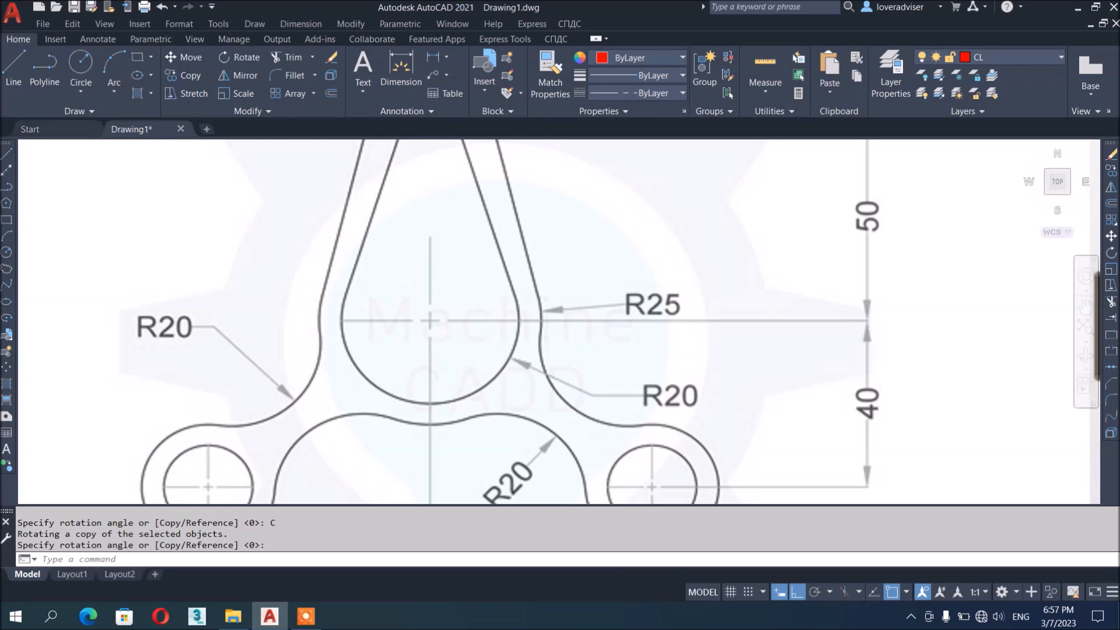
scroll(318, 476, "down", 8)
middle_click_drag(933, 318, 776, 387)
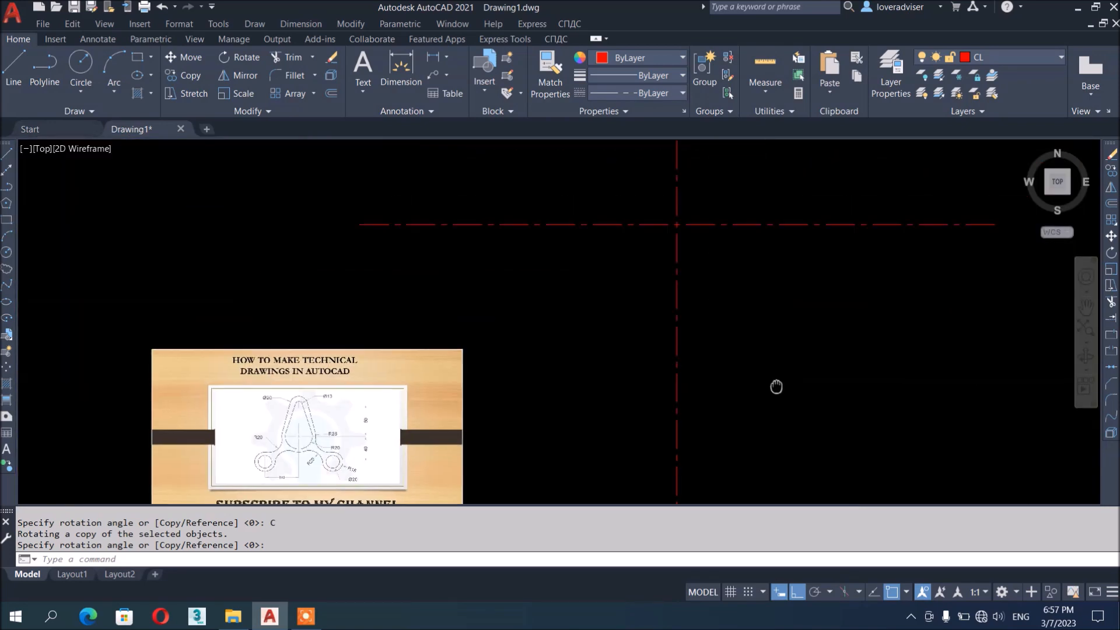
Start the CIRCLE command with C, then cancel it
key("Escape")
middle_click_drag(790, 325, 778, 363)
type("c")
key("Return")
key("Escape")
key("Escape")
Make layer 0 current and draw a radius-20 circle at the centre-line intersection
left_click(1010, 60)
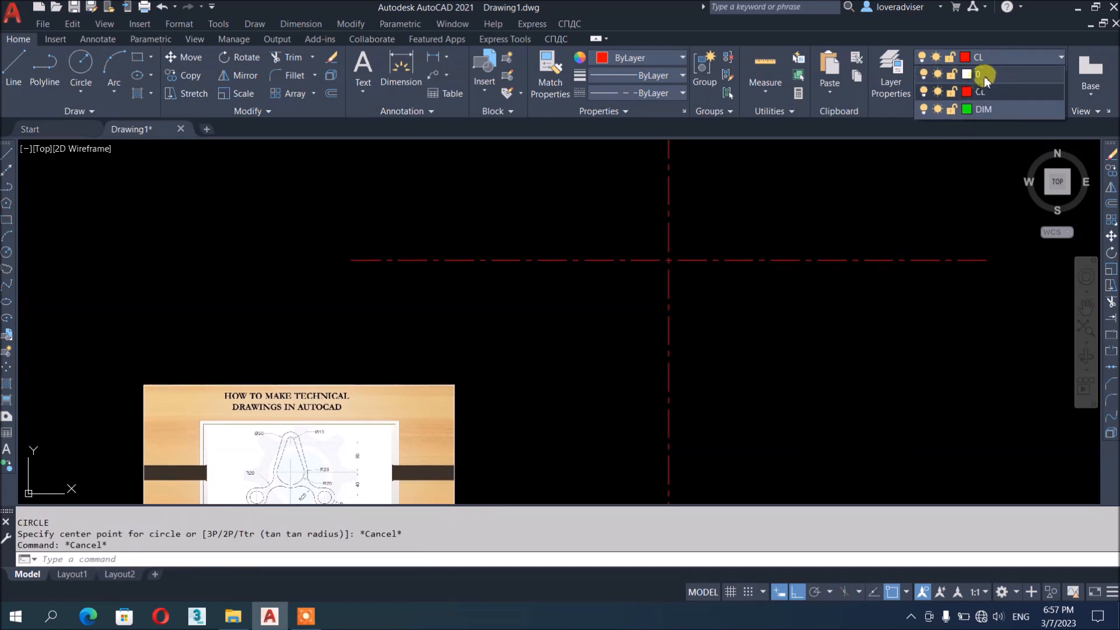
left_click(985, 75)
key("Escape")
key("Escape")
type("c")
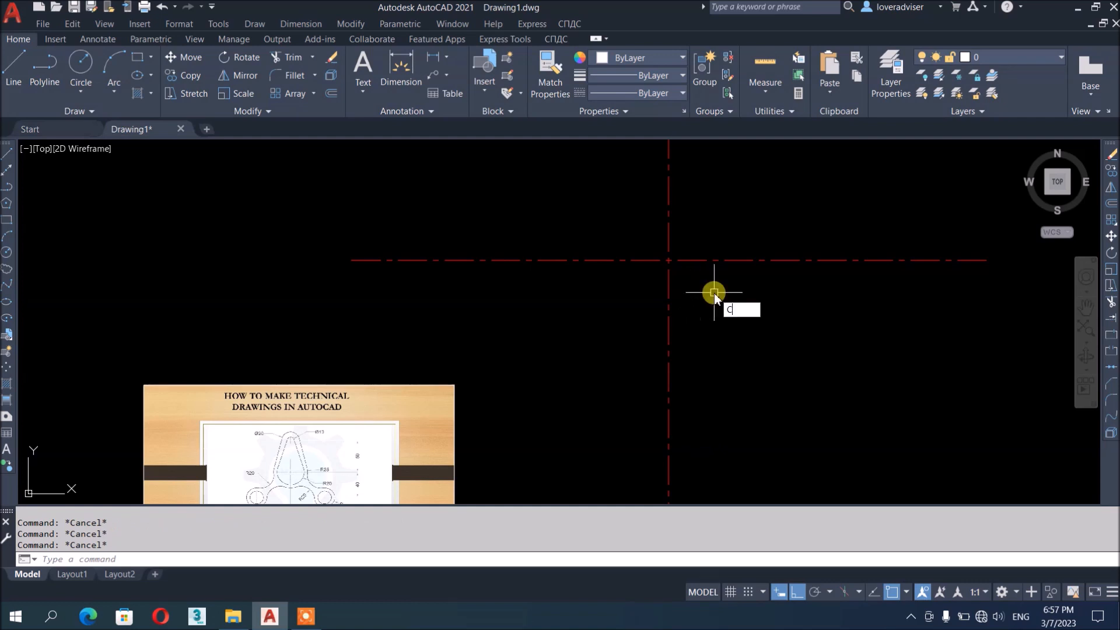
key("Return")
left_click(668, 260)
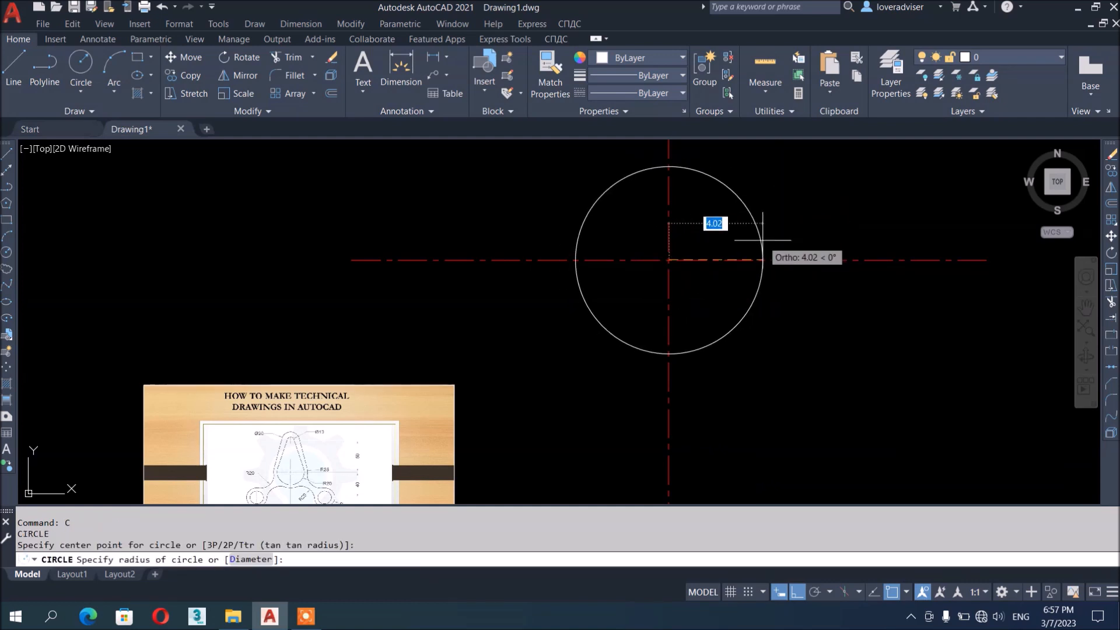
type("20")
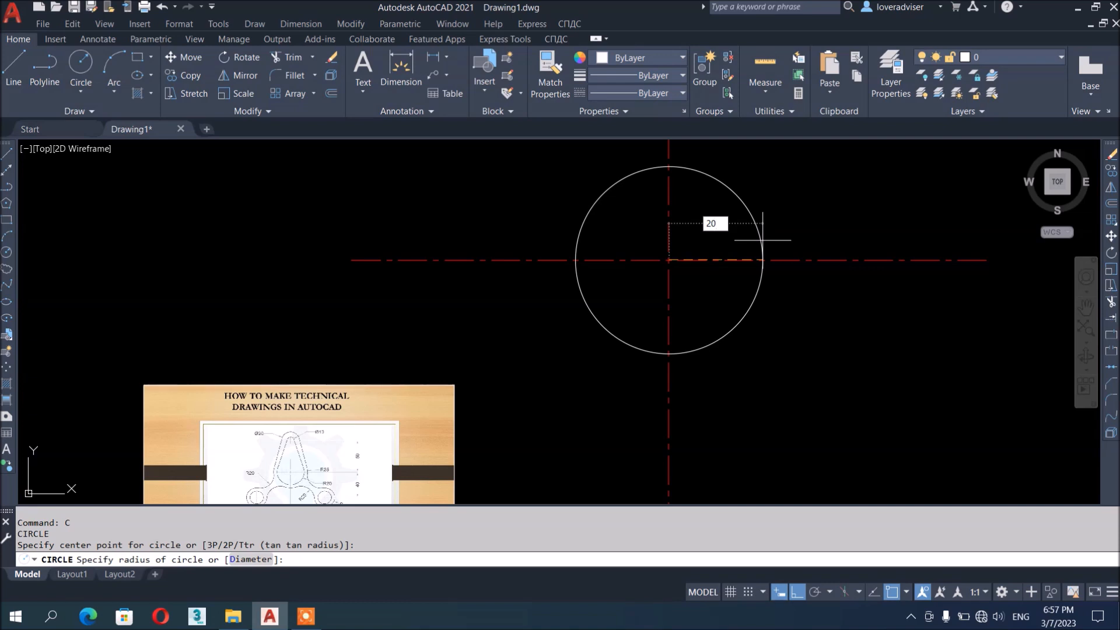
key("Return")
Select the Slide1 reference picture
scroll(773, 281, "down", 4)
scroll(754, 348, "up", 2)
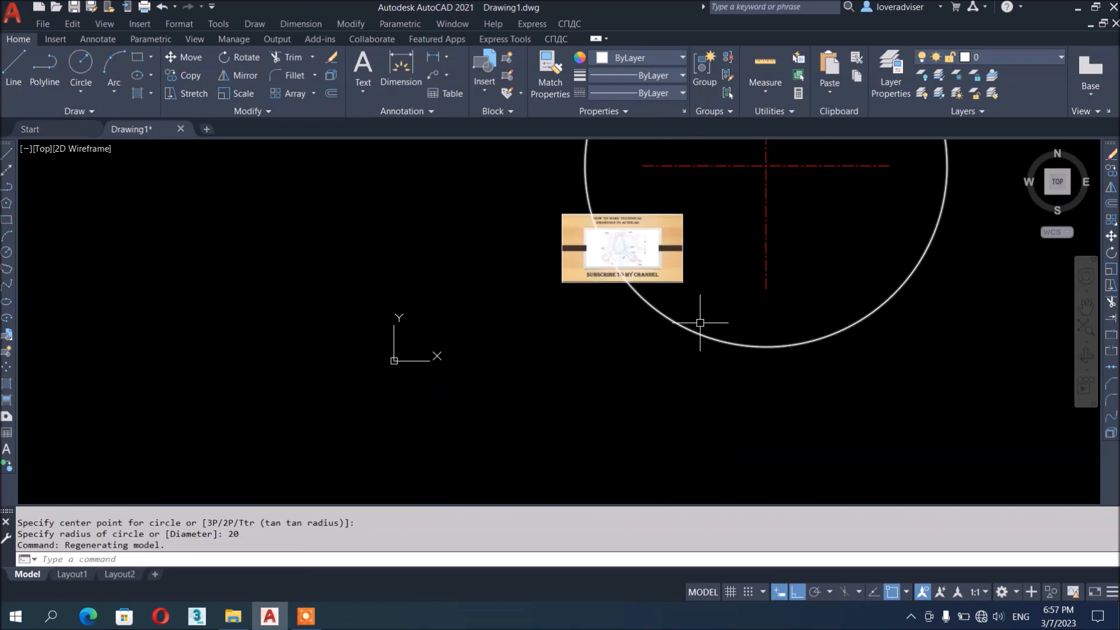
middle_click_drag(703, 323, 737, 412)
left_click(731, 356)
left_click(727, 354)
Move the Slide1 picture further left and reselect it
type("m")
key("Return")
left_click(620, 354)
left_click(321, 342)
left_click(475, 296)
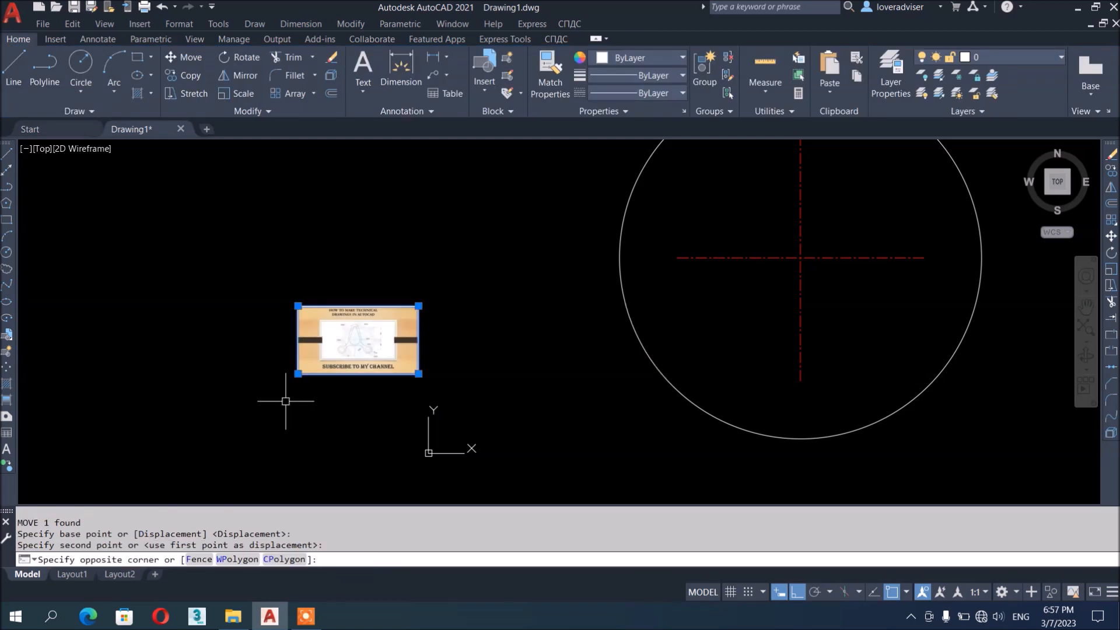
left_click(292, 408)
Scale the Slide1 reference picture by a factor of 2
type("sc")
key("Return")
left_click(366, 352)
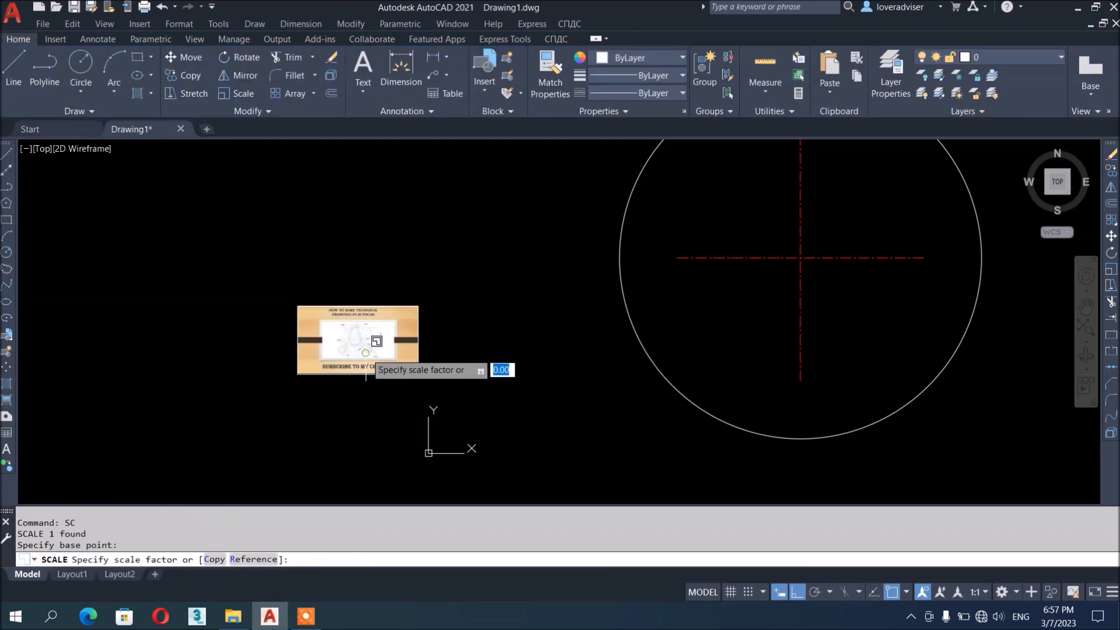
type("2")
key("Return")
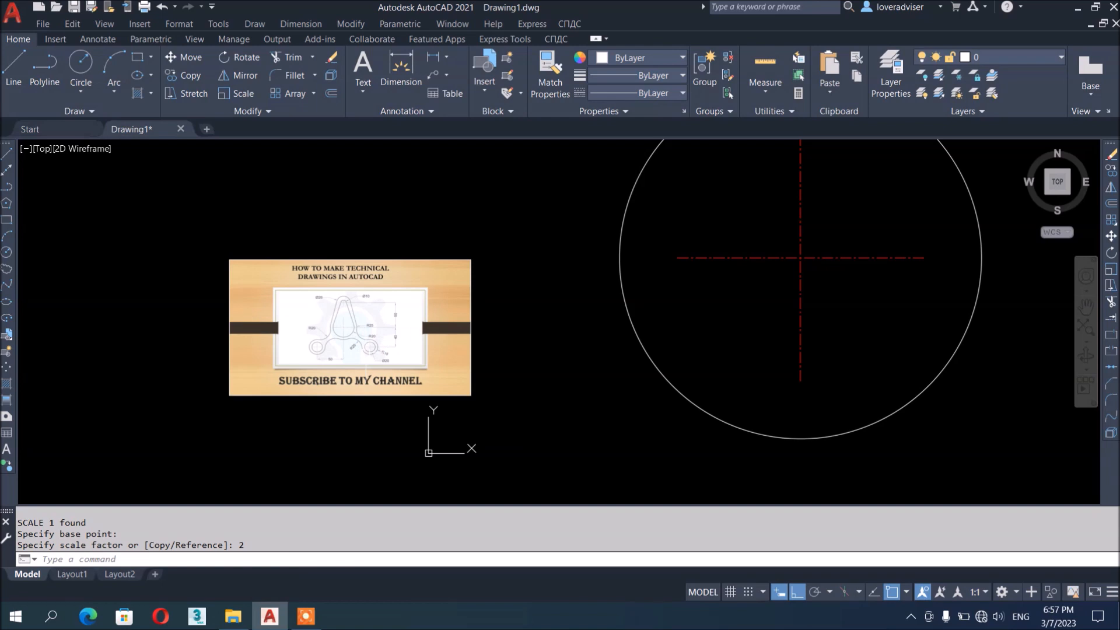
scroll(895, 445, "up", 2)
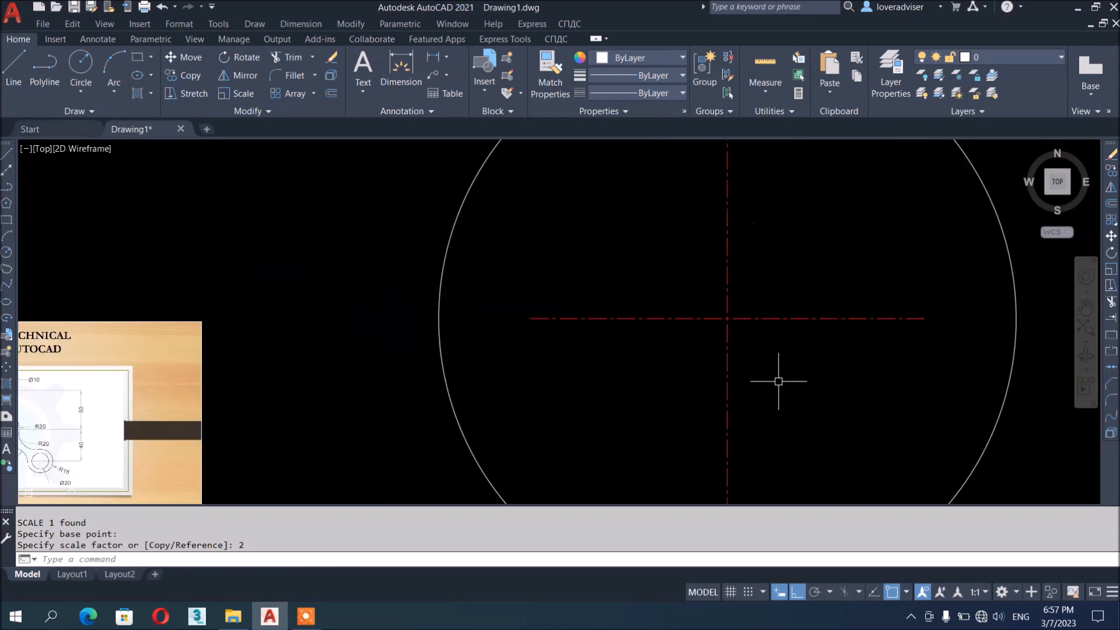
scroll(823, 311, "down", 4)
scroll(823, 311, "up", 4)
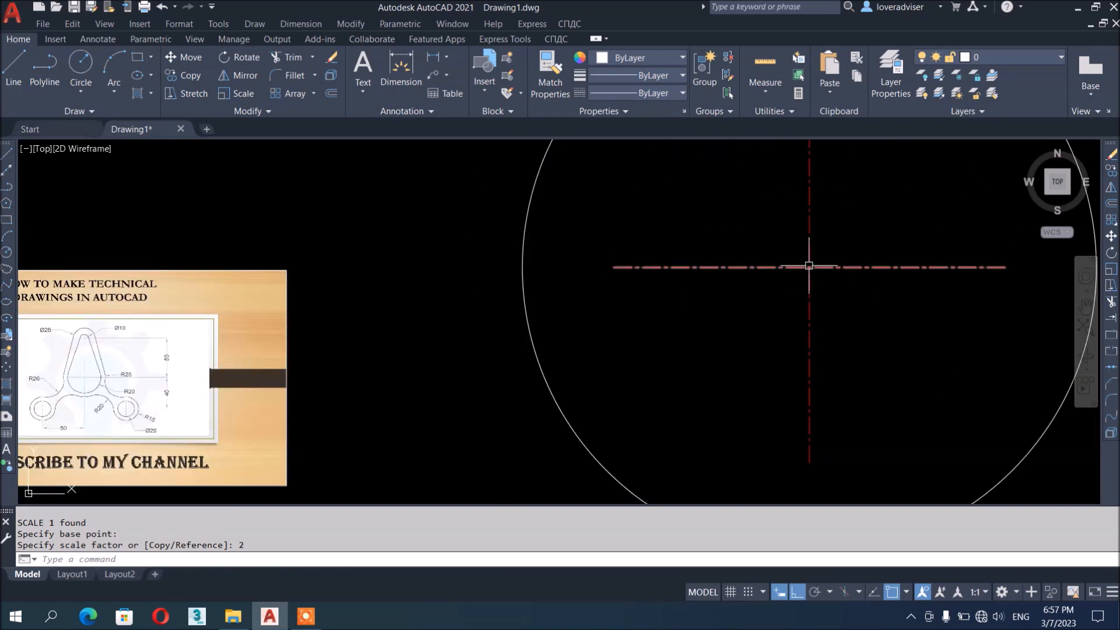
scroll(745, 307, "down", 3)
scroll(808, 300, "up", 1)
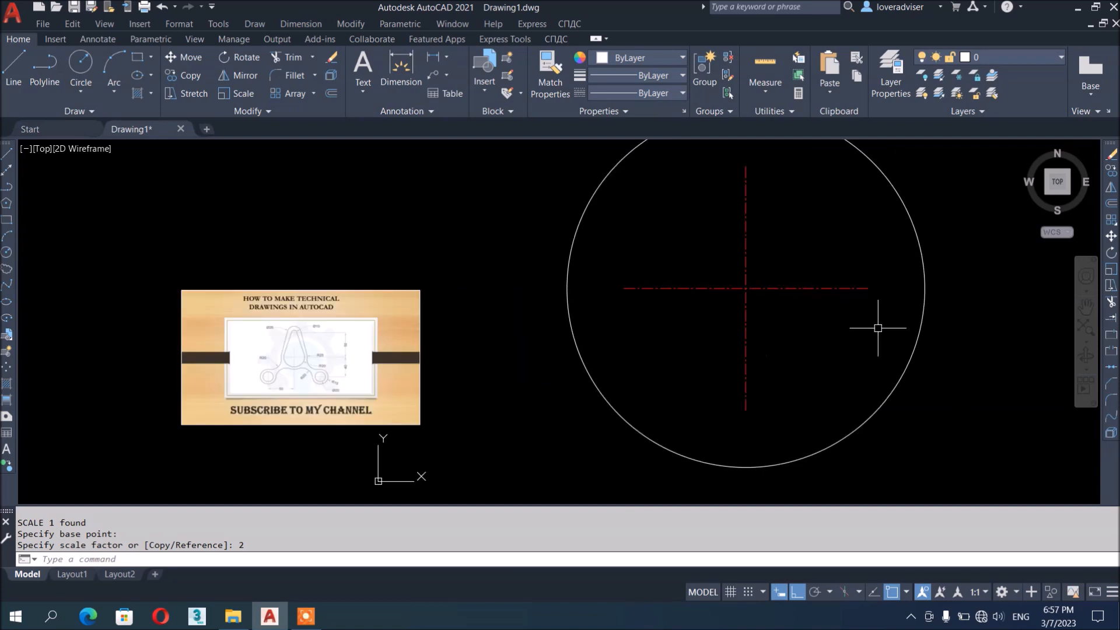
middle_click_drag(805, 353, 794, 391)
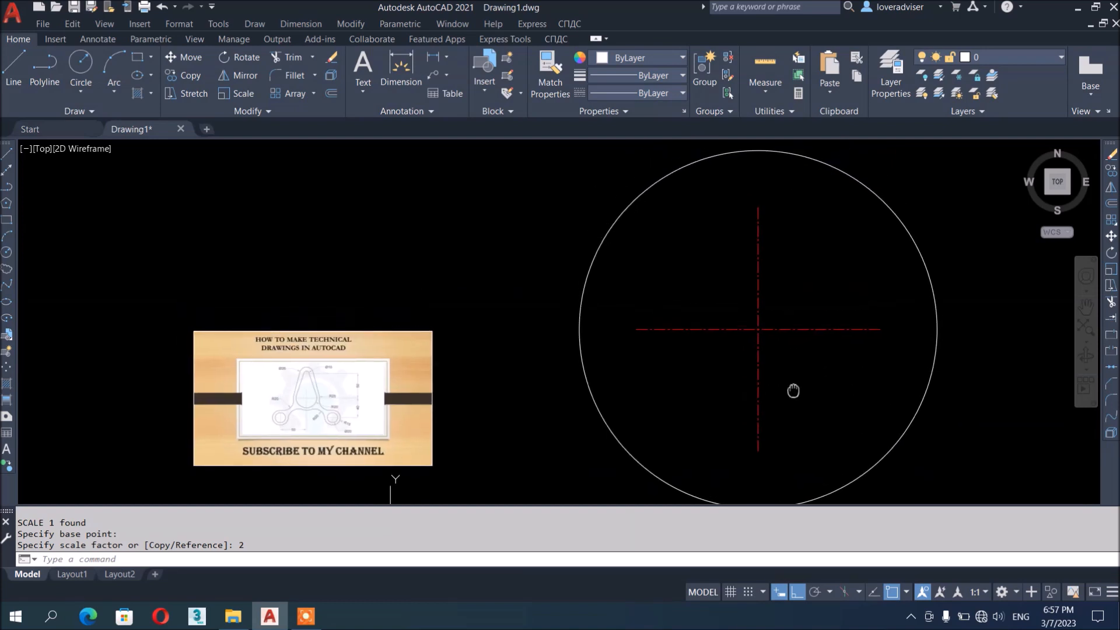
Scale both red centre lines by 2 about their intersection
type("sc")
key("Return")
left_click(799, 368)
left_click(709, 272)
key("Return")
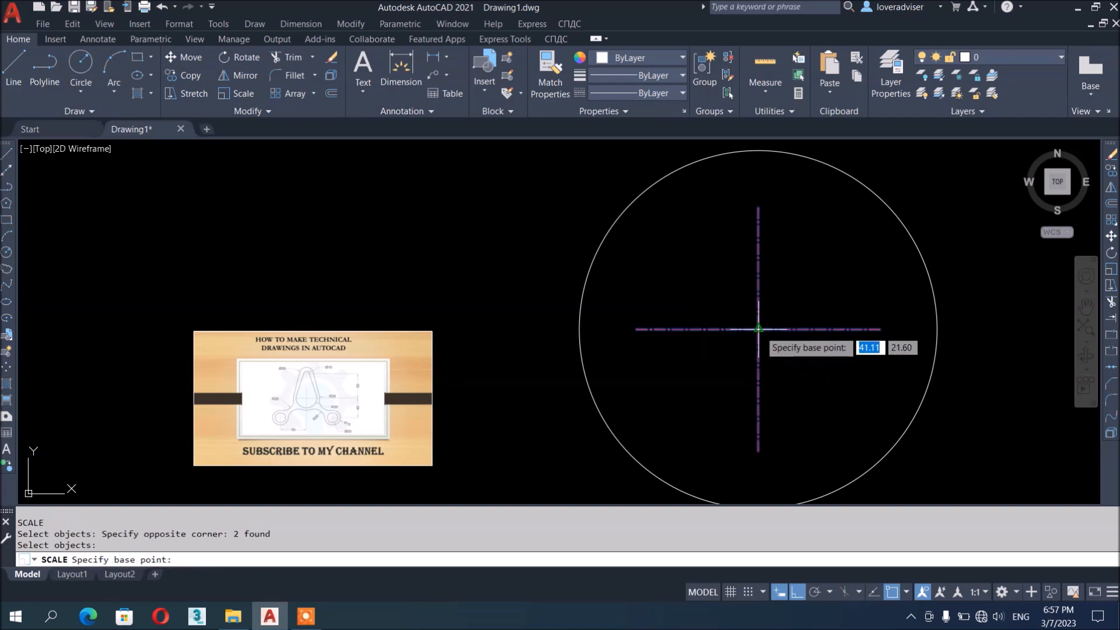
left_click(758, 330)
type("2")
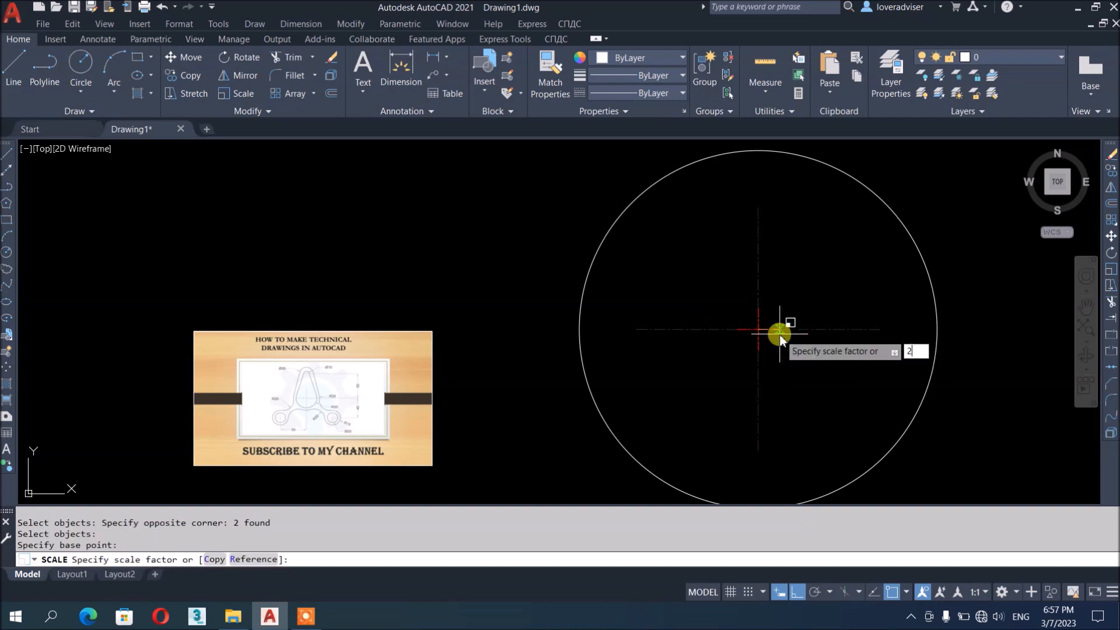
key("Return")
scroll(849, 316, "down", 2)
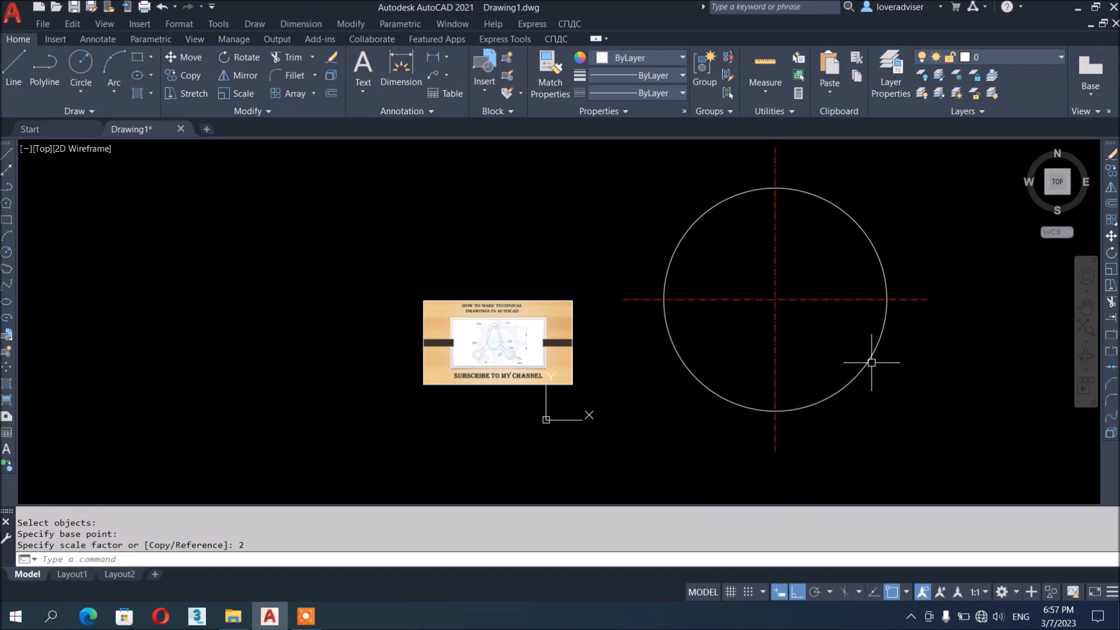
scroll(813, 350, "up", 2)
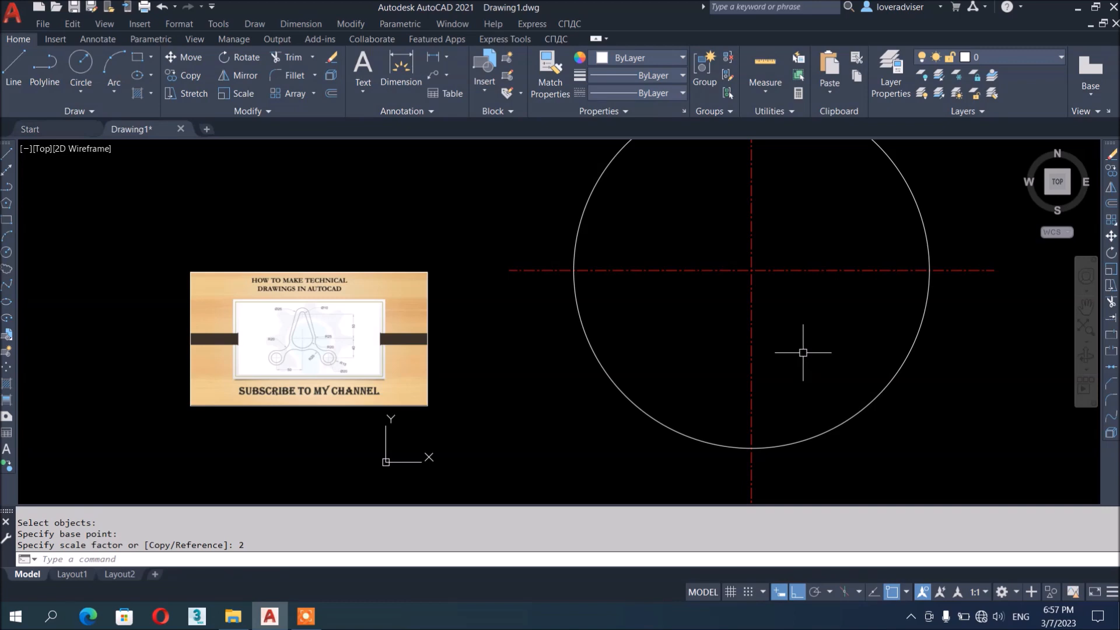
scroll(287, 350, "up", 6)
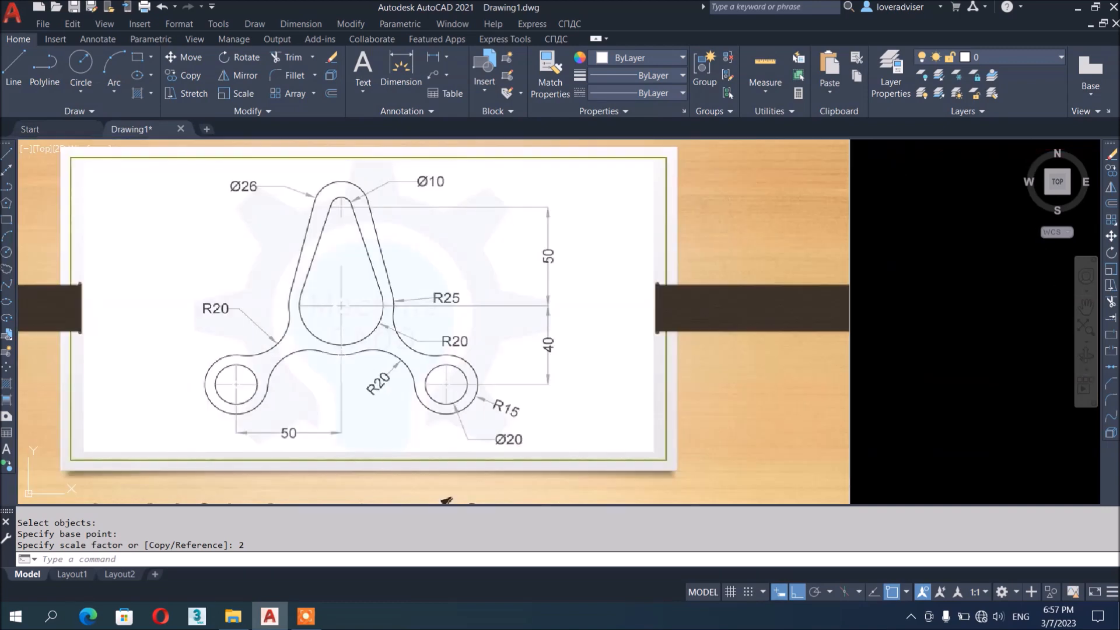
middle_click_drag(350, 307, 386, 315)
middle_click_drag(488, 319, 500, 325)
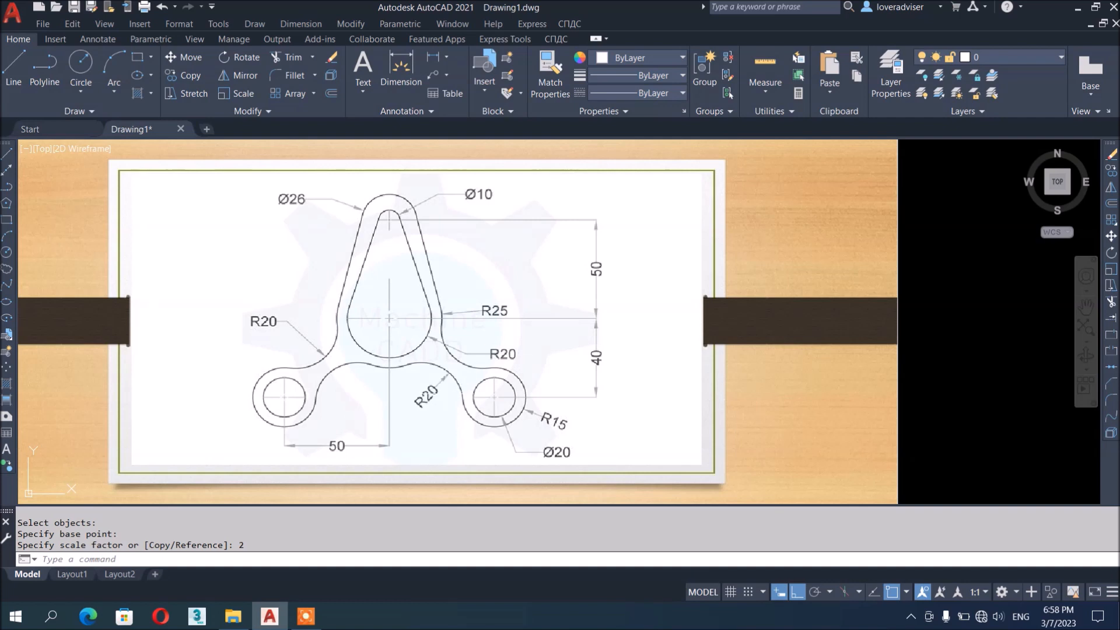
key("Escape")
scroll(187, 403, "down", 5)
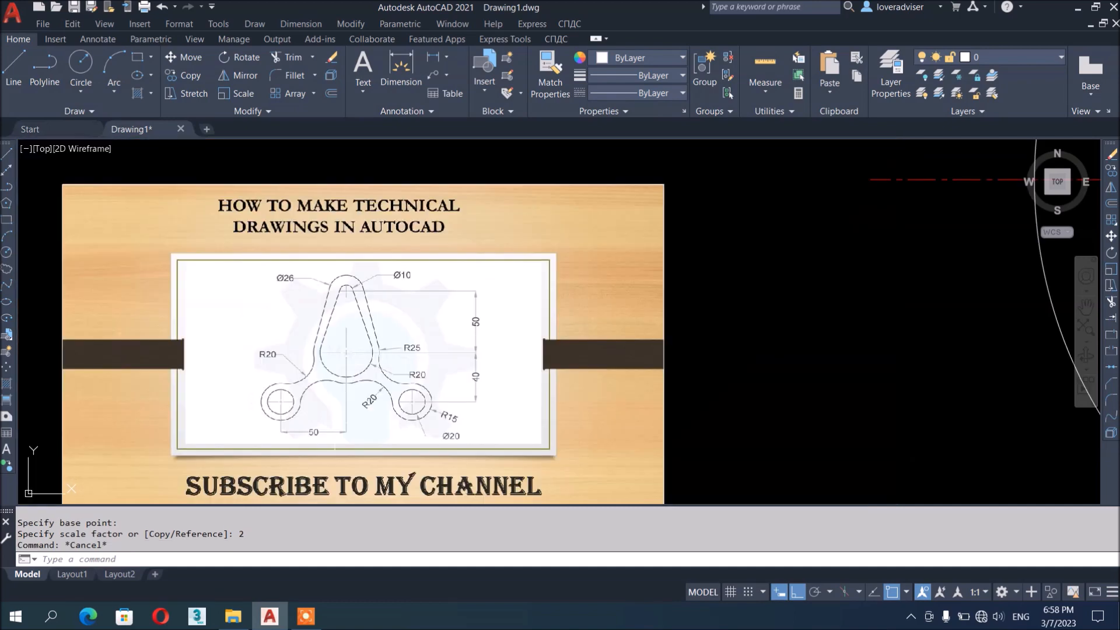
key("Escape")
key("Escape")
middle_click_drag(527, 365, 552, 357)
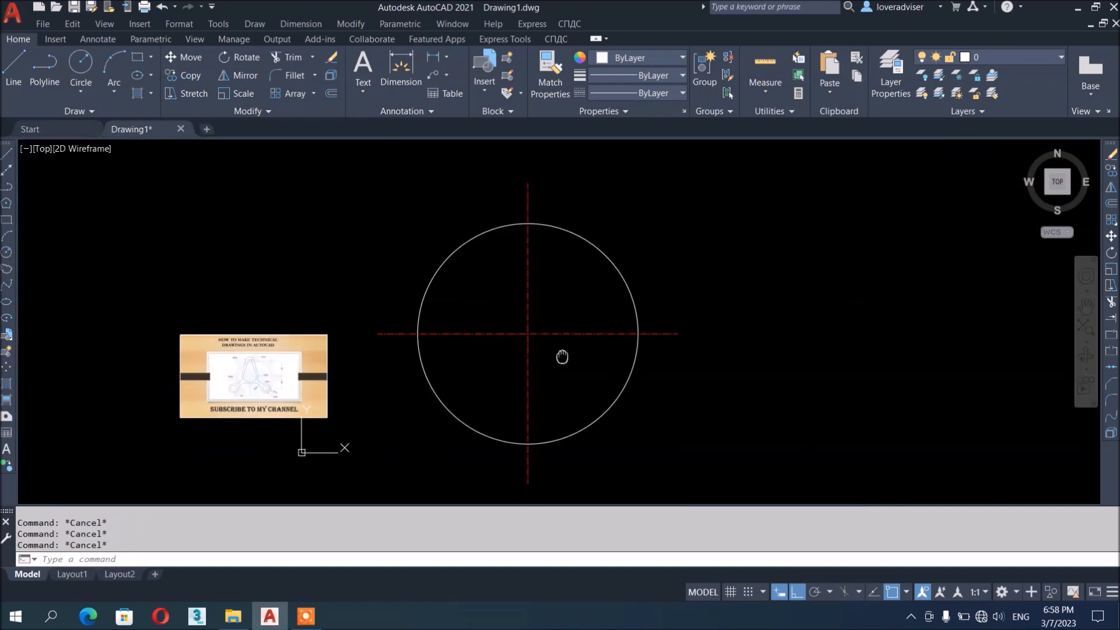
scroll(574, 322, "up", 2)
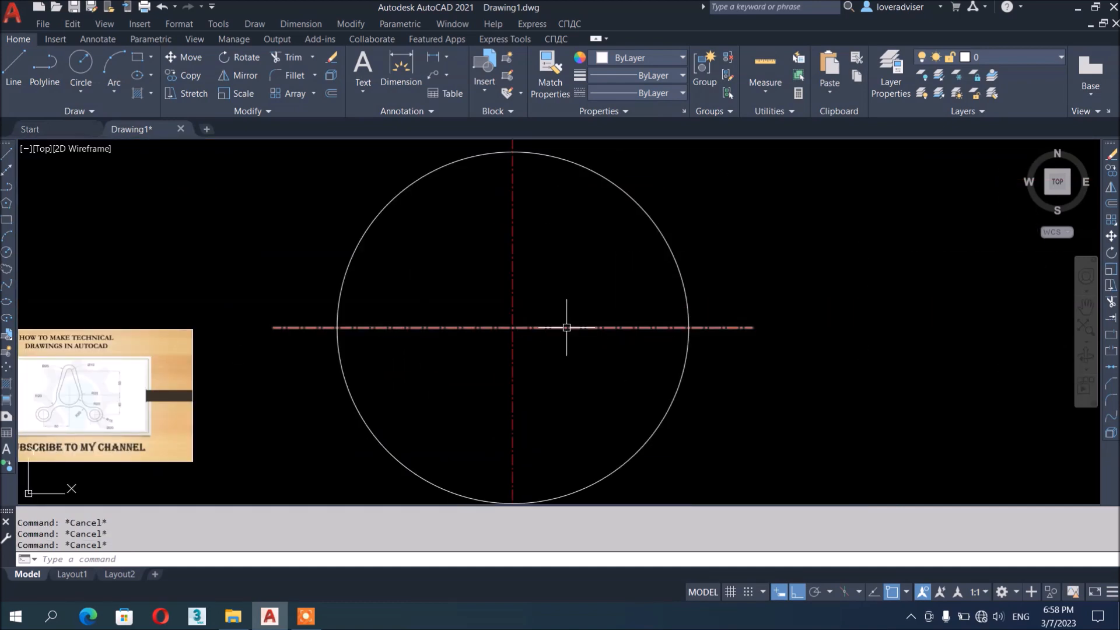
Offset the horizontal centre line 50 upward to create a second horizontal centre line
type("o")
key("Return")
type("50")
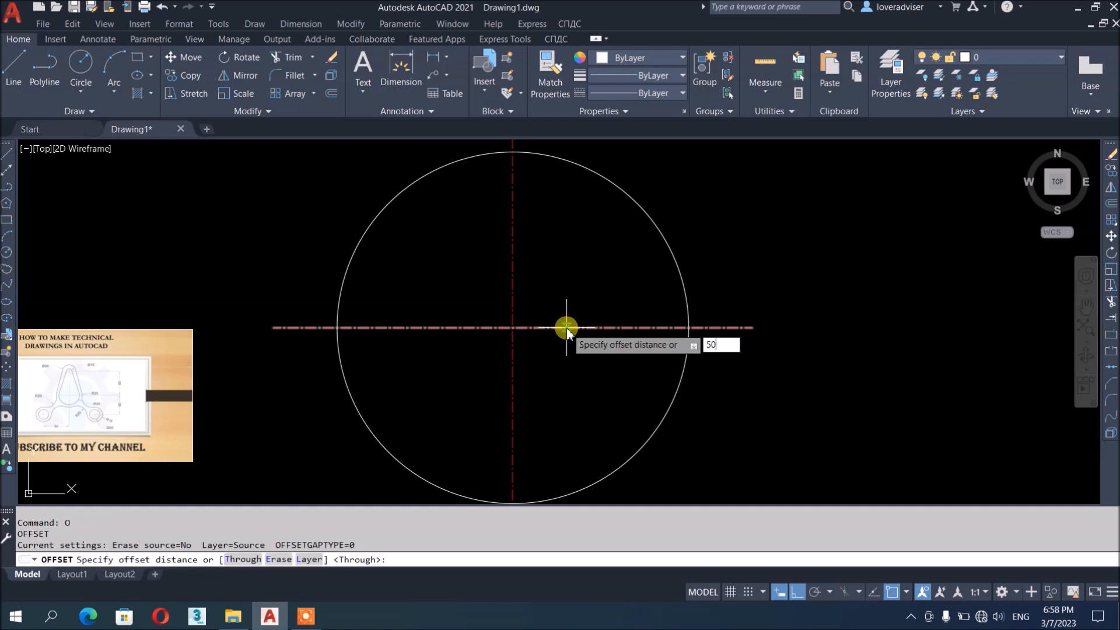
key("Return")
left_click(562, 332)
left_click(580, 252)
scroll(592, 333, "down", 2)
middle_click_drag(592, 333, 614, 405)
scroll(621, 286, "down", 4)
scroll(618, 313, "up", 2)
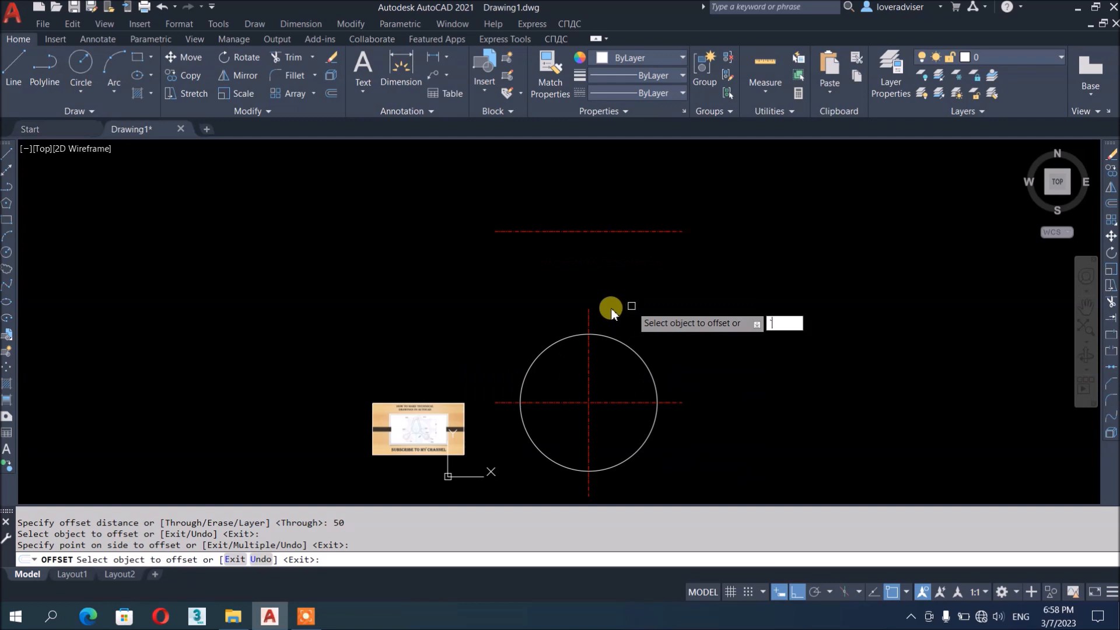
key("Escape")
key("Escape")
scroll(586, 314, "up", 2)
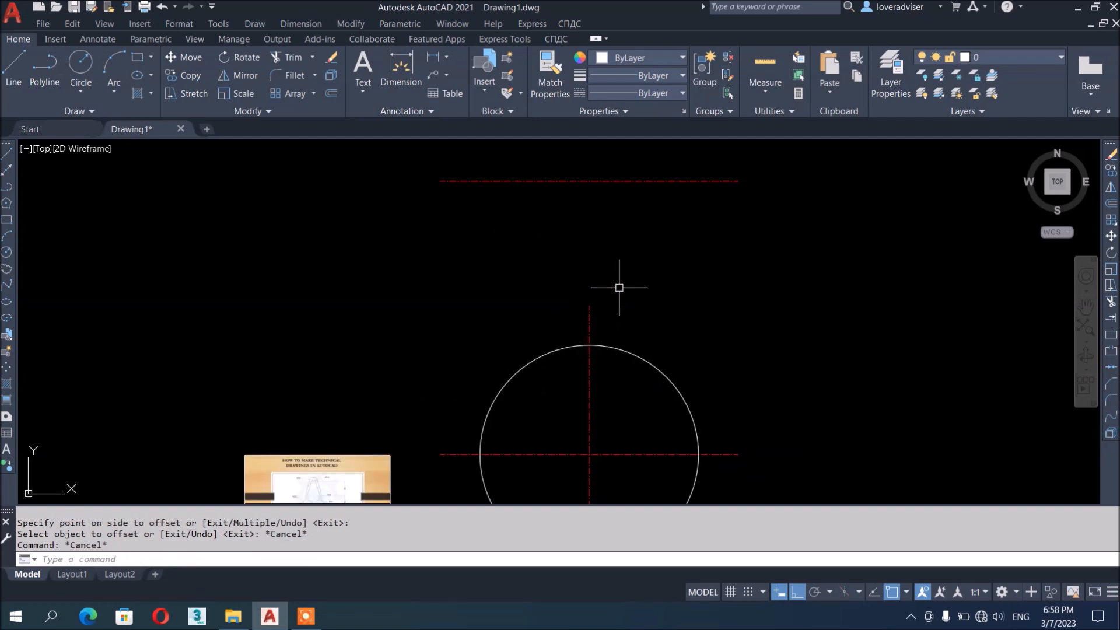
scroll(615, 313, "down", 2)
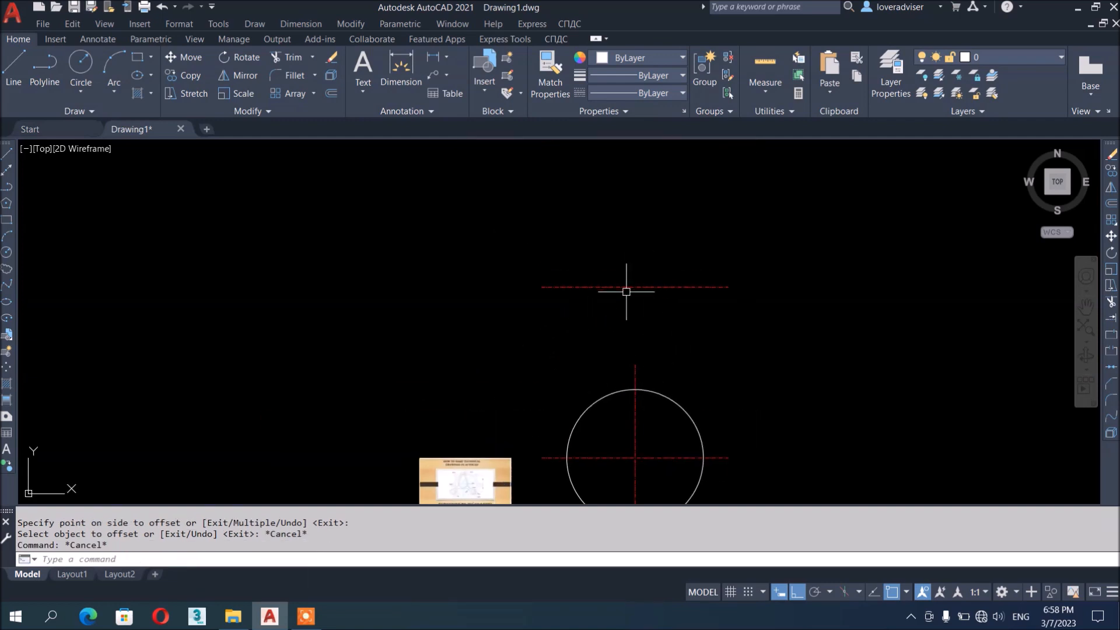
Stretch the top of the vertical centre line up past the new horizontal line
type("s")
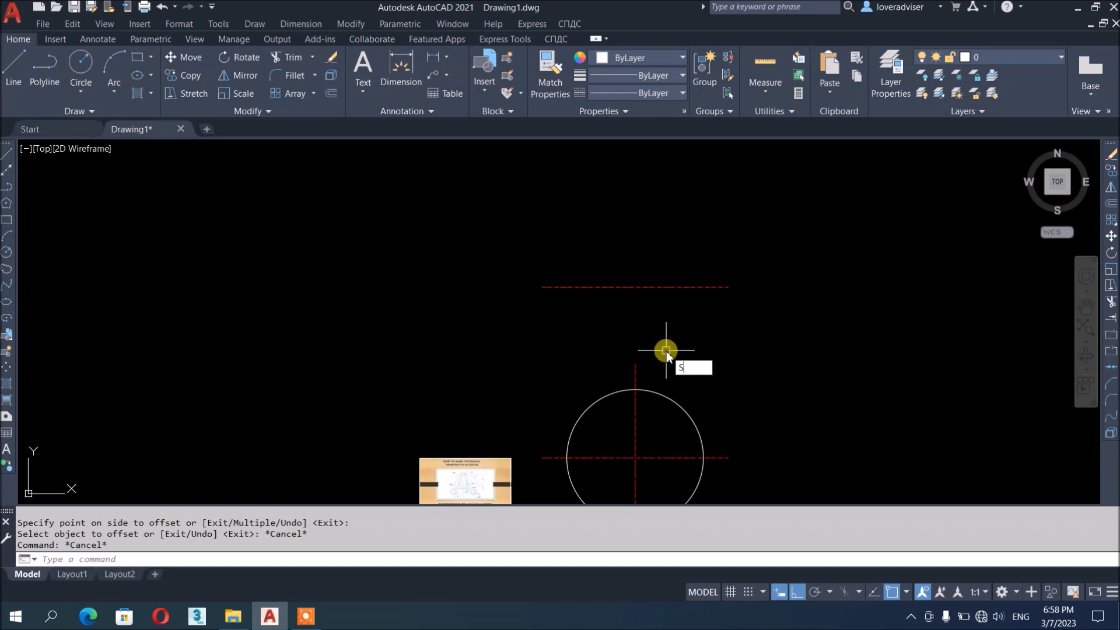
key("Return")
left_click(663, 373)
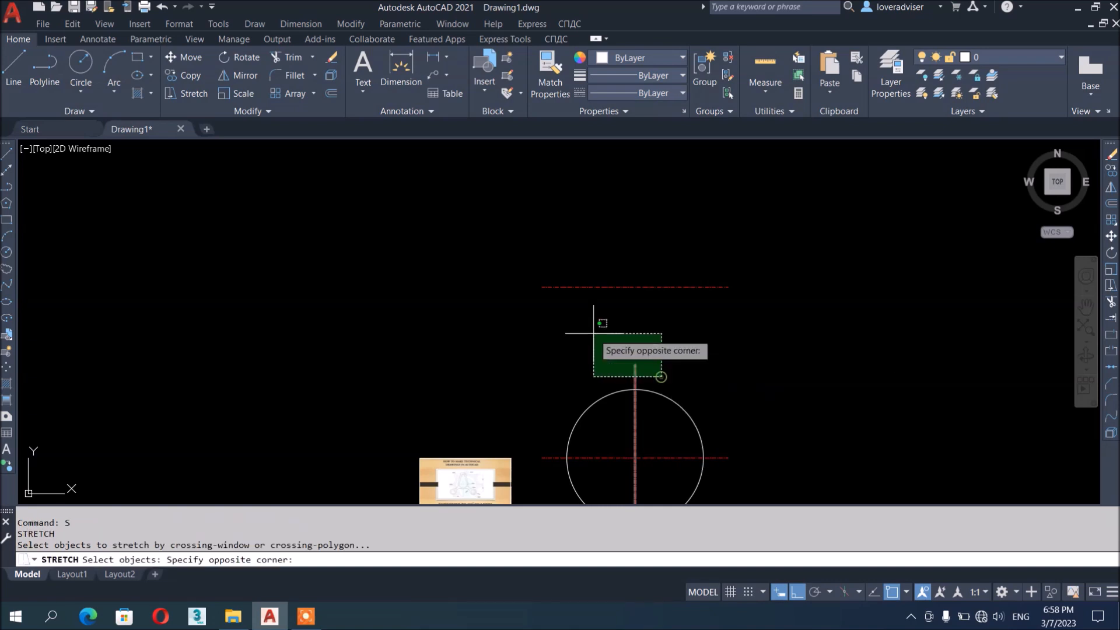
left_click(580, 313)
middle_click_drag(818, 406, 811, 353)
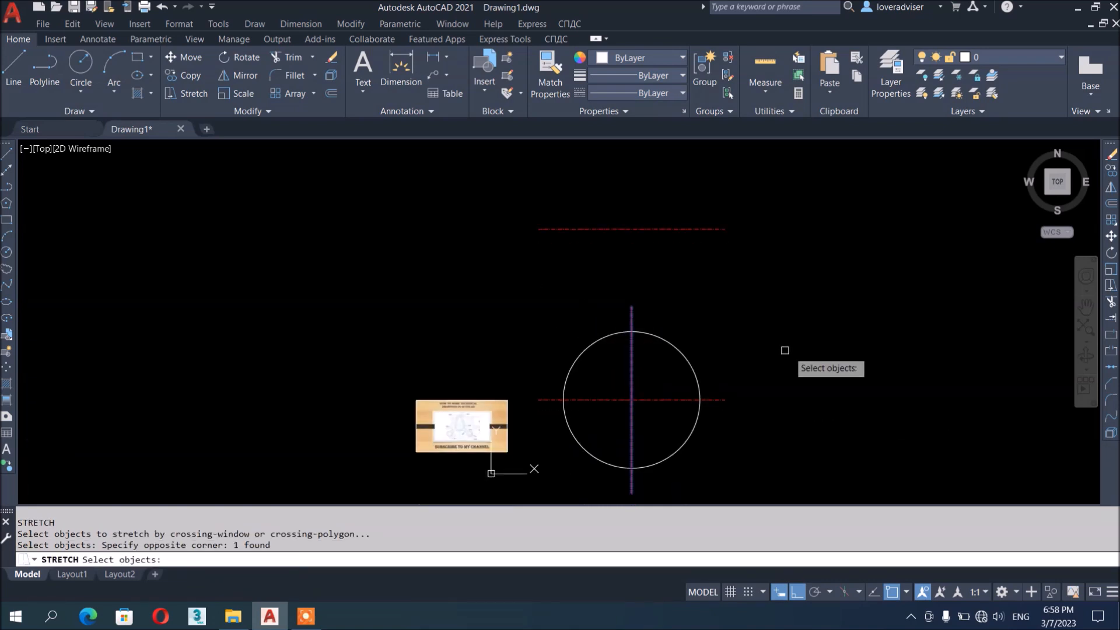
key("Return")
left_click(824, 389)
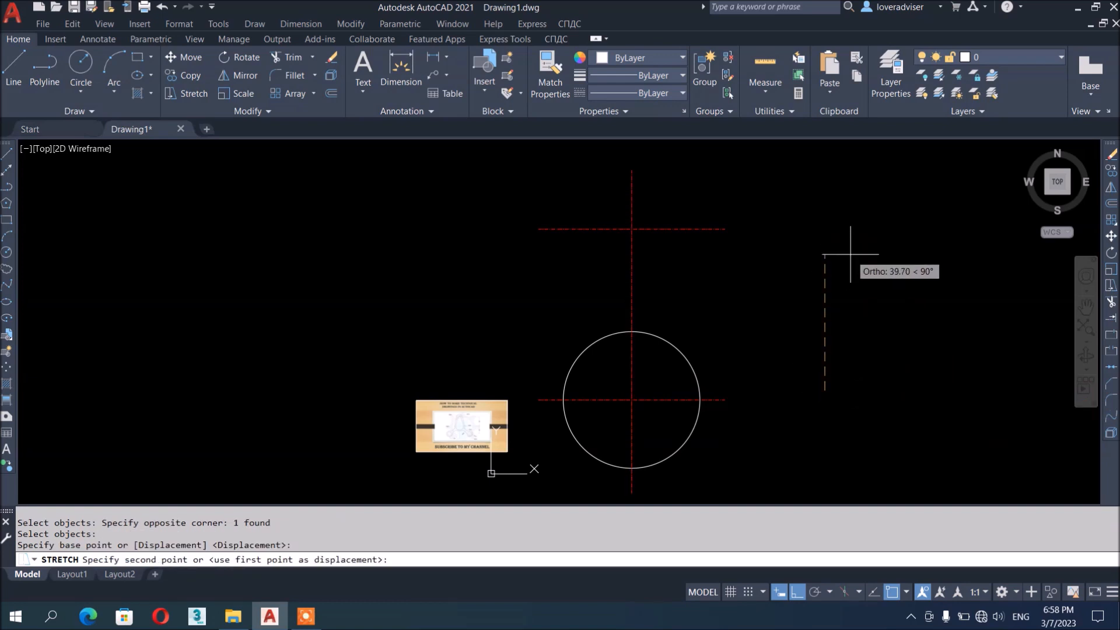
left_click(841, 254)
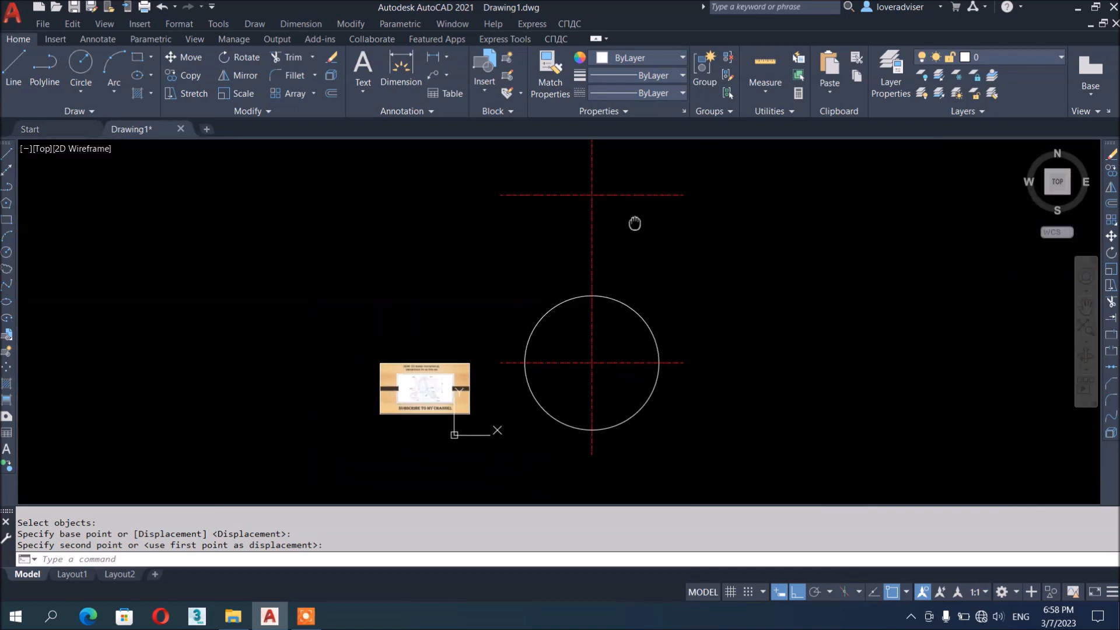
key("Escape")
Start a circle centred on the upper centre-line intersection
type("C")
key("Return")
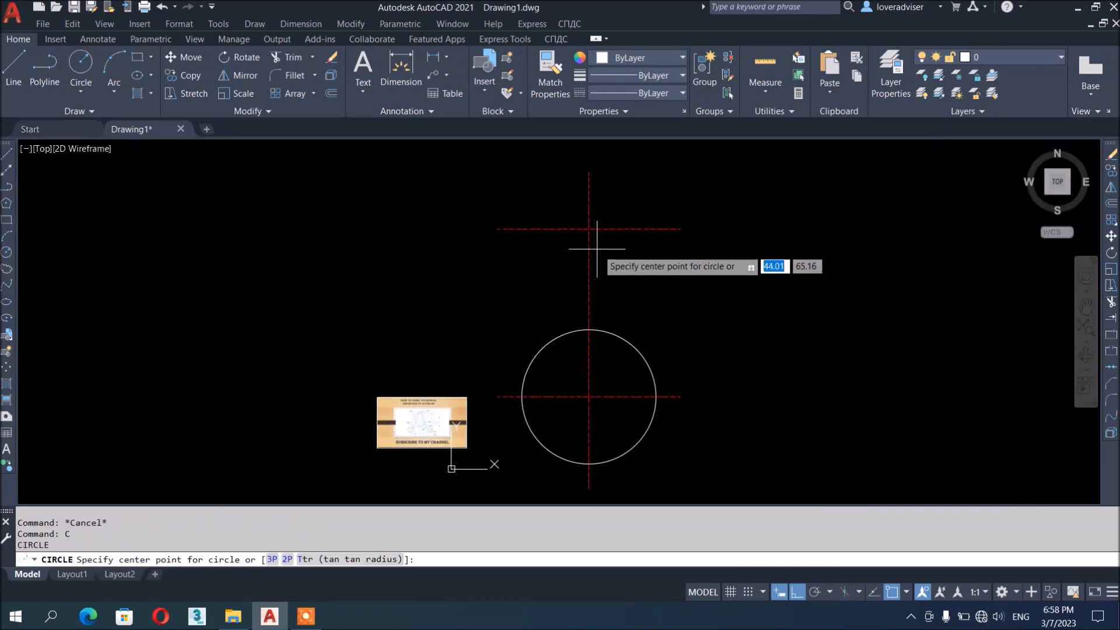
left_click(589, 228)
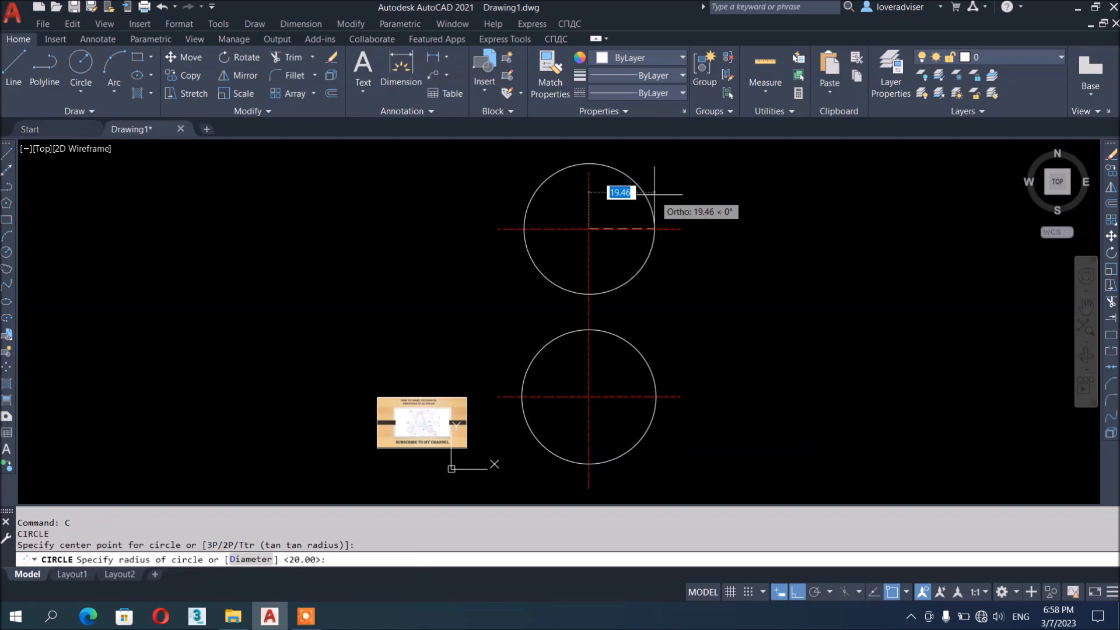
Size the circle at the upper centre-line crossing to diameter 10
type("D")
key("Return")
type("10")
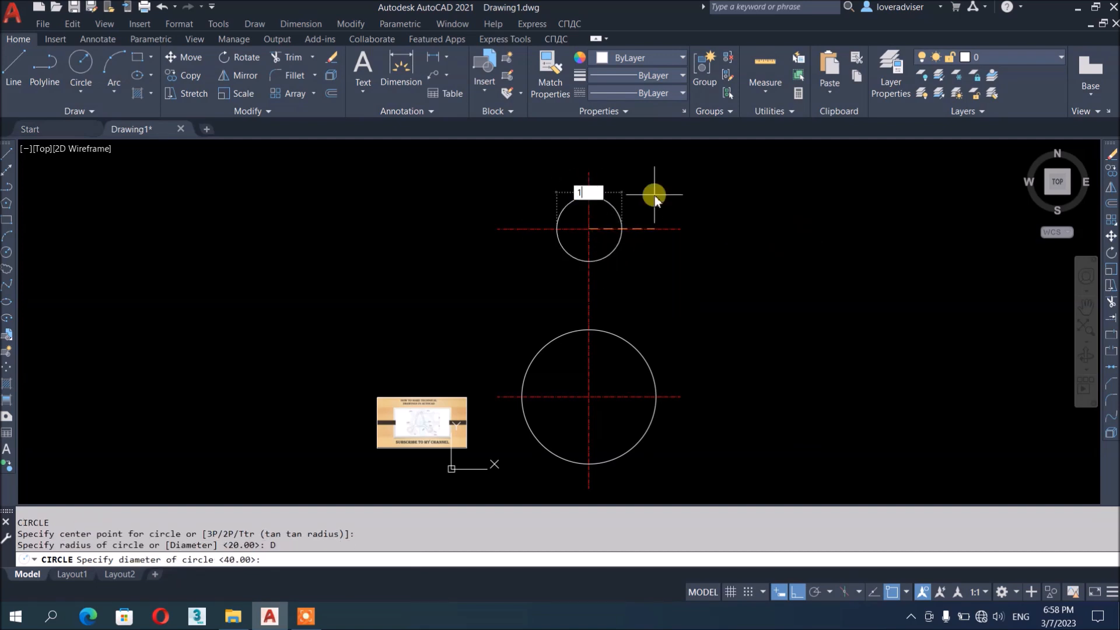
key("Return")
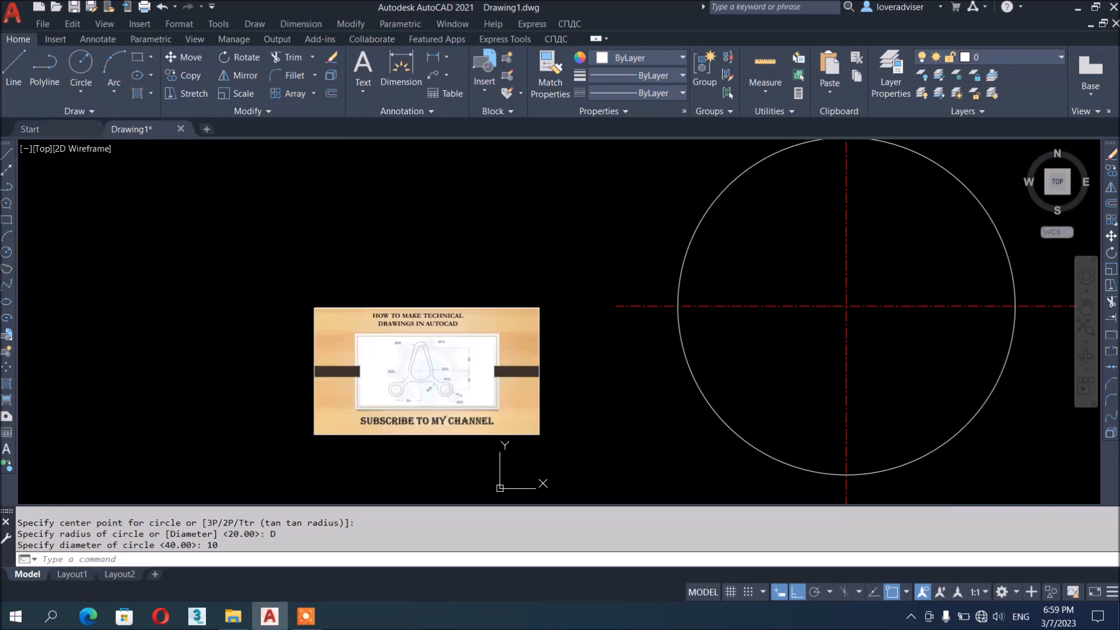
middle_click_drag(929, 340, 763, 490)
scroll(725, 407, "down", 3)
key("Escape")
key("Escape")
key("Escape")
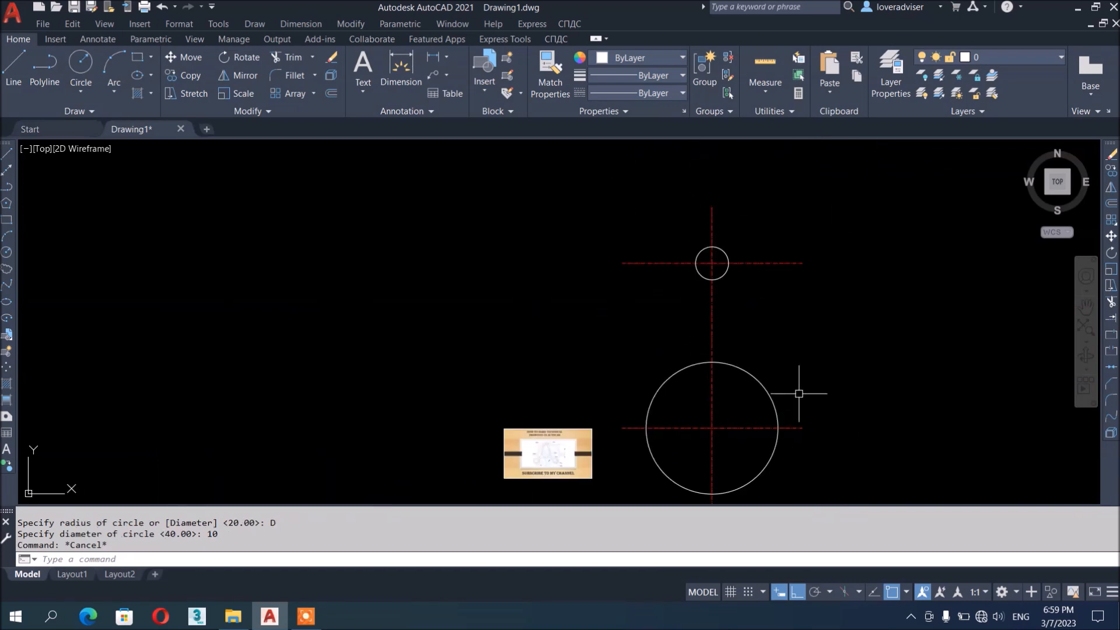
Draw a line tangent to the right sides of the radius-20 and diameter-10 circles
type("L")
key("Return")
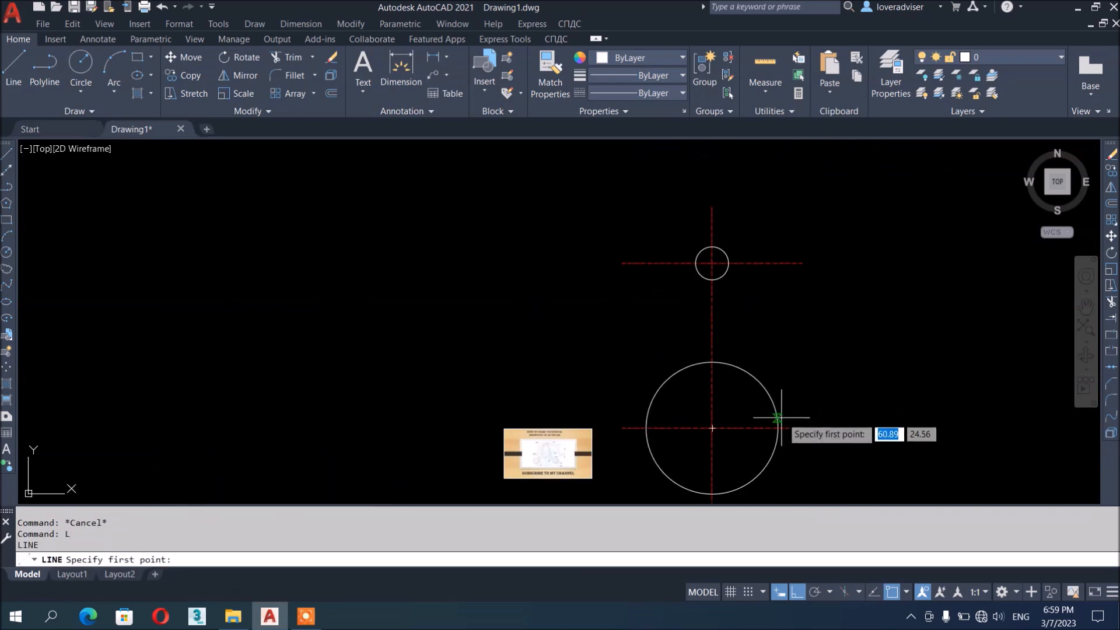
type("TAN")
key("Return")
left_click(779, 418)
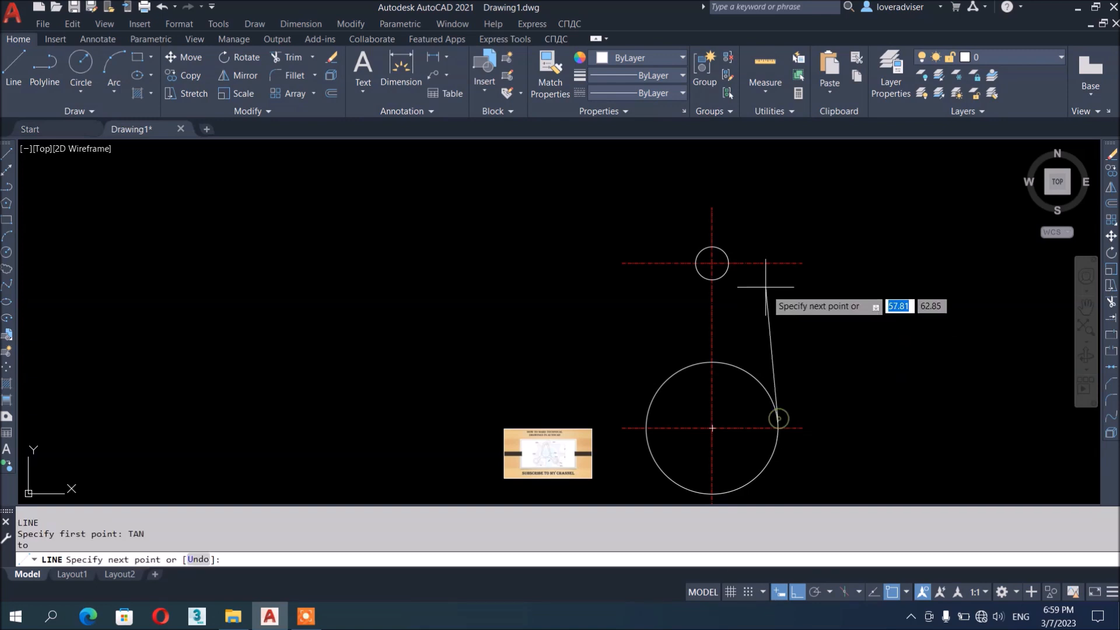
type("TAN")
key("Return")
left_click(727, 263)
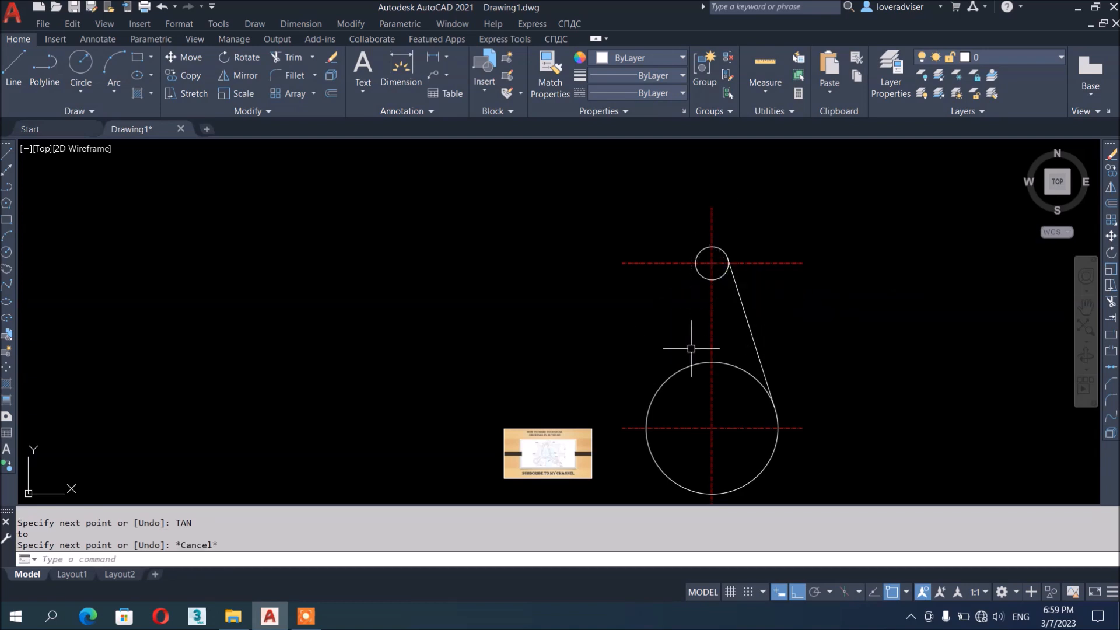
key("Escape")
key("Escape")
key("Escape")
key("Escape")
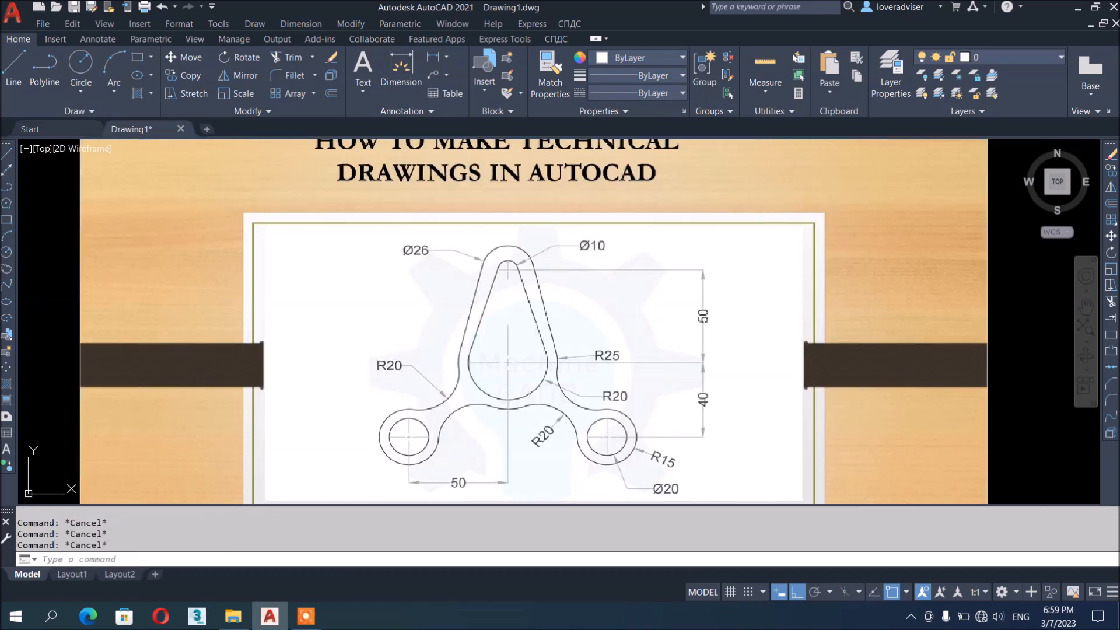
scroll(962, 312, "down", 5)
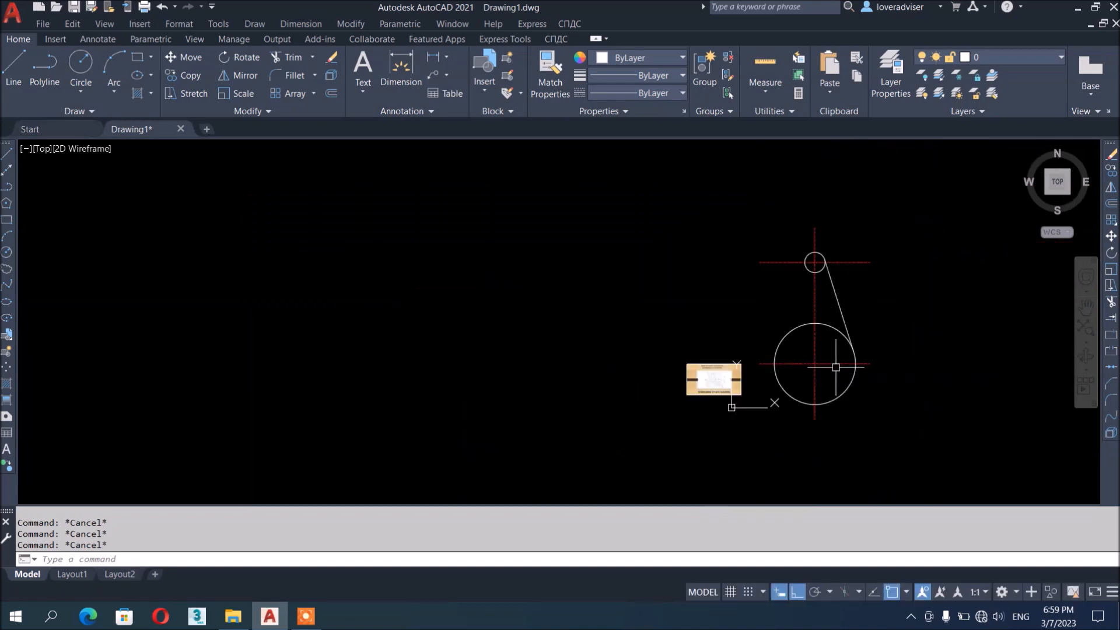
scroll(818, 296, "up", 2)
left_click(842, 295)
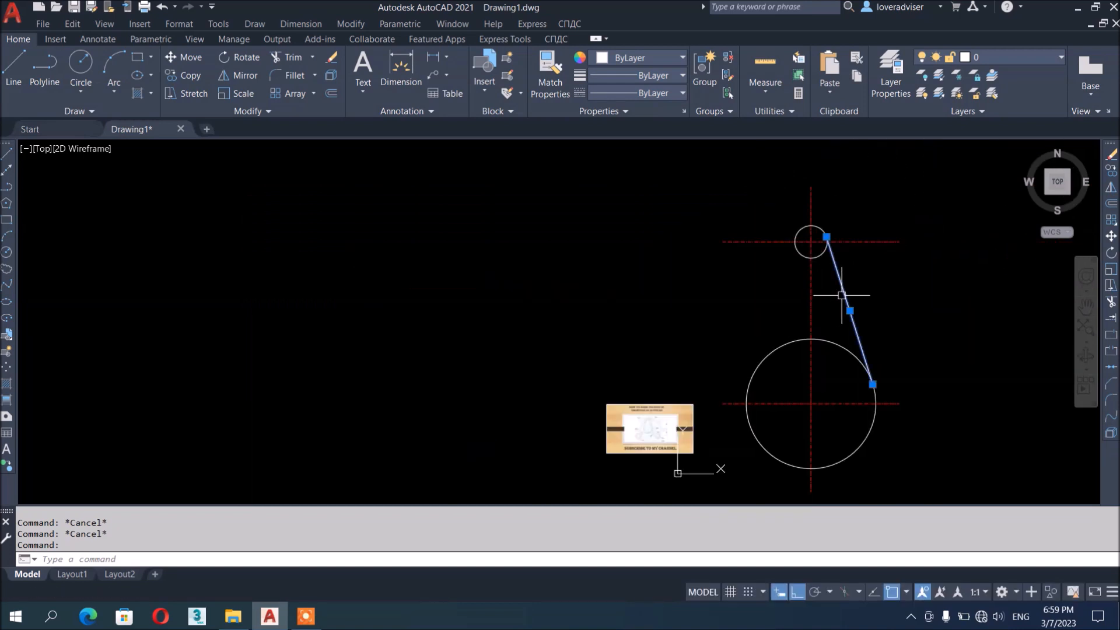
middle_click_drag(888, 378, 856, 362)
scroll(757, 367, "up", 2)
key("Escape")
key("Escape")
key("Escape")
scroll(720, 373, "down", 2)
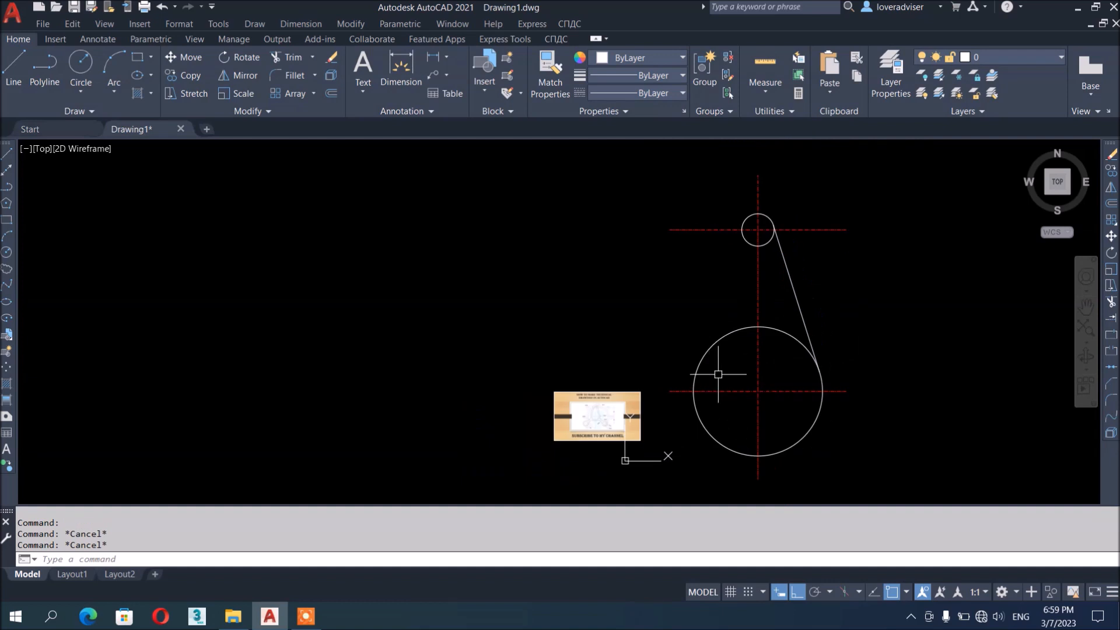
Draw a second tangent line on the left side, then erase it
type("l")
key("Return")
type("TAN")
key("Return")
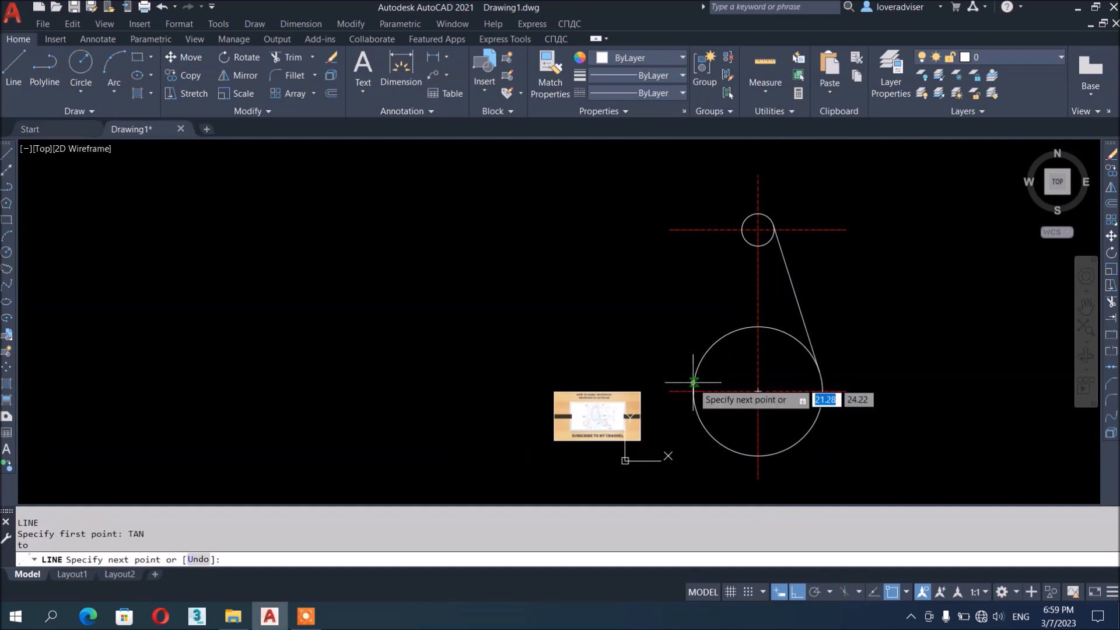
left_click(695, 382)
type("TA")
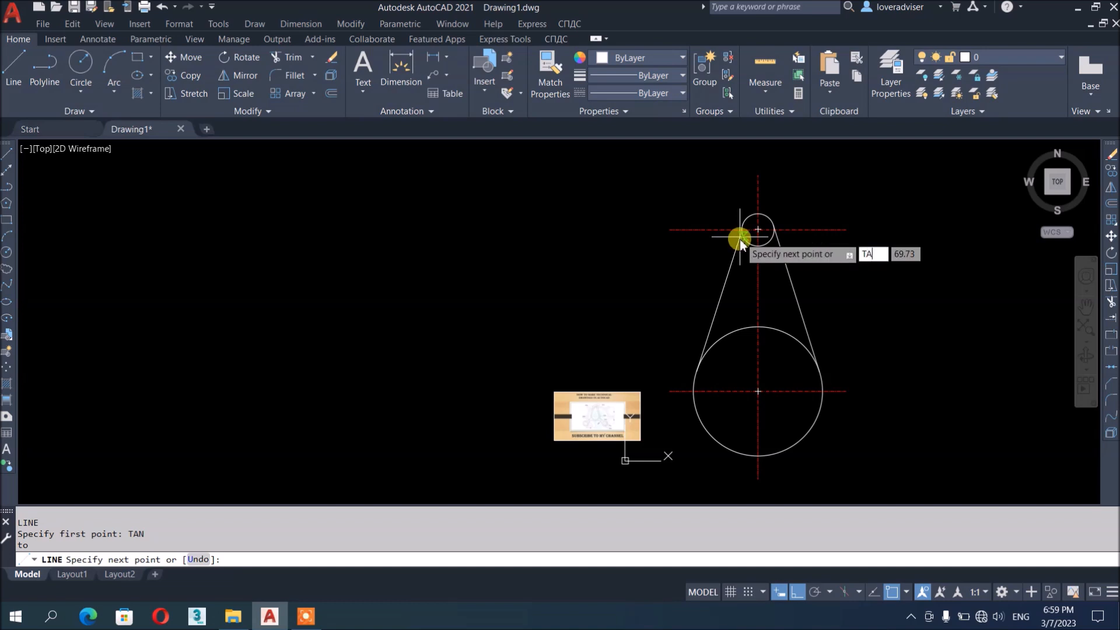
type("N")
key("Return")
left_click(741, 237)
key("Return")
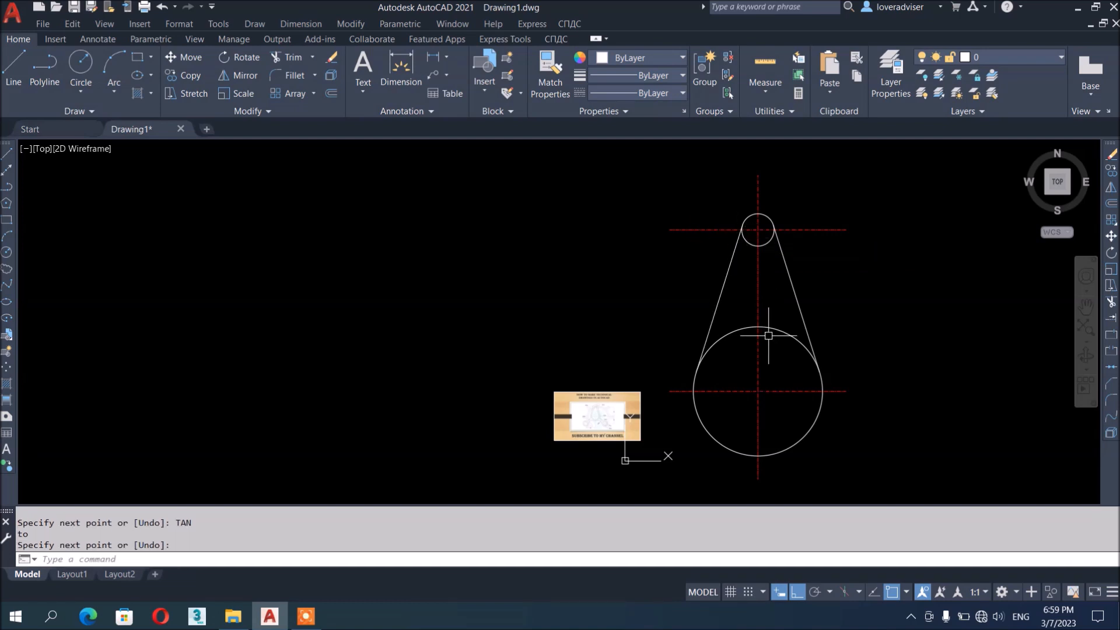
left_click_drag(732, 297, 671, 275)
type("e")
key("Return")
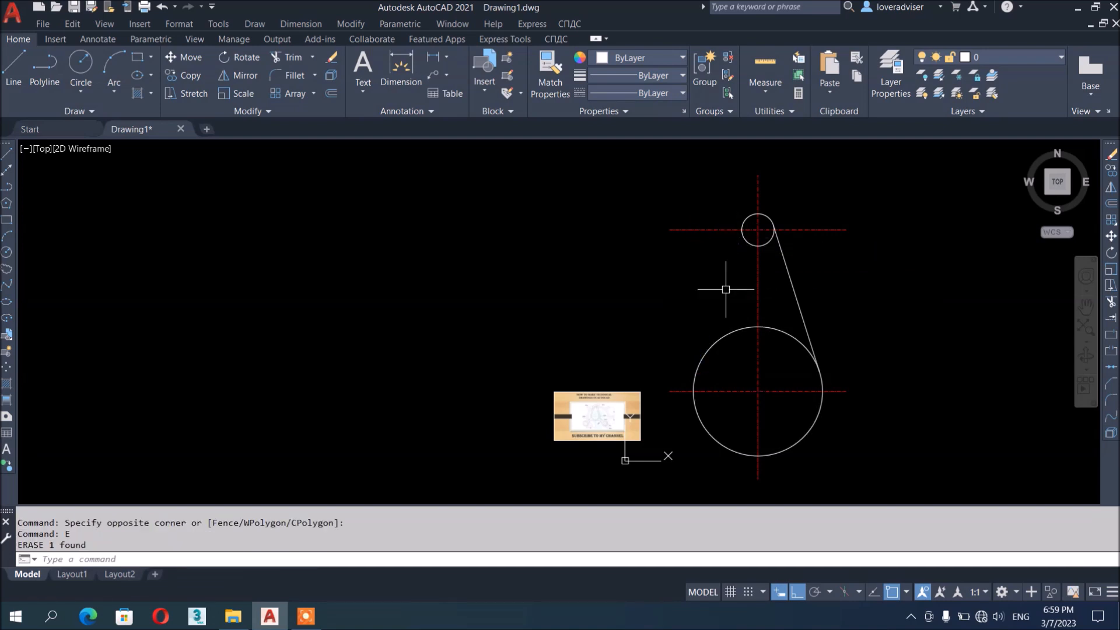
Mirror the right tangent line about the vertical centre line, keeping the original
left_click_drag(825, 295, 749, 304)
type("MI")
key("Return")
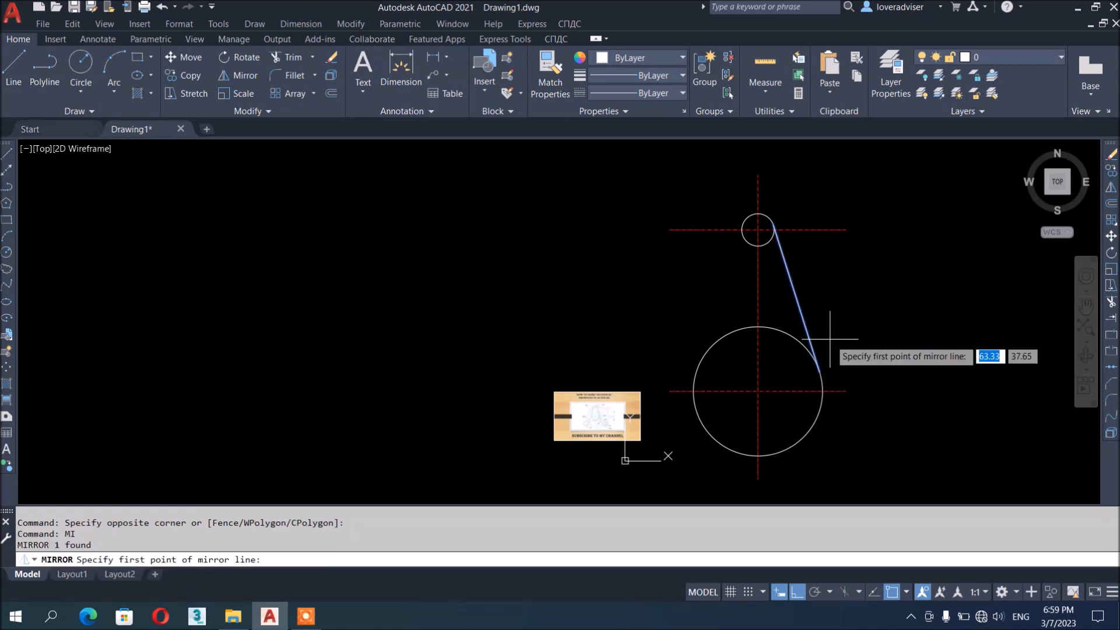
left_click(758, 391)
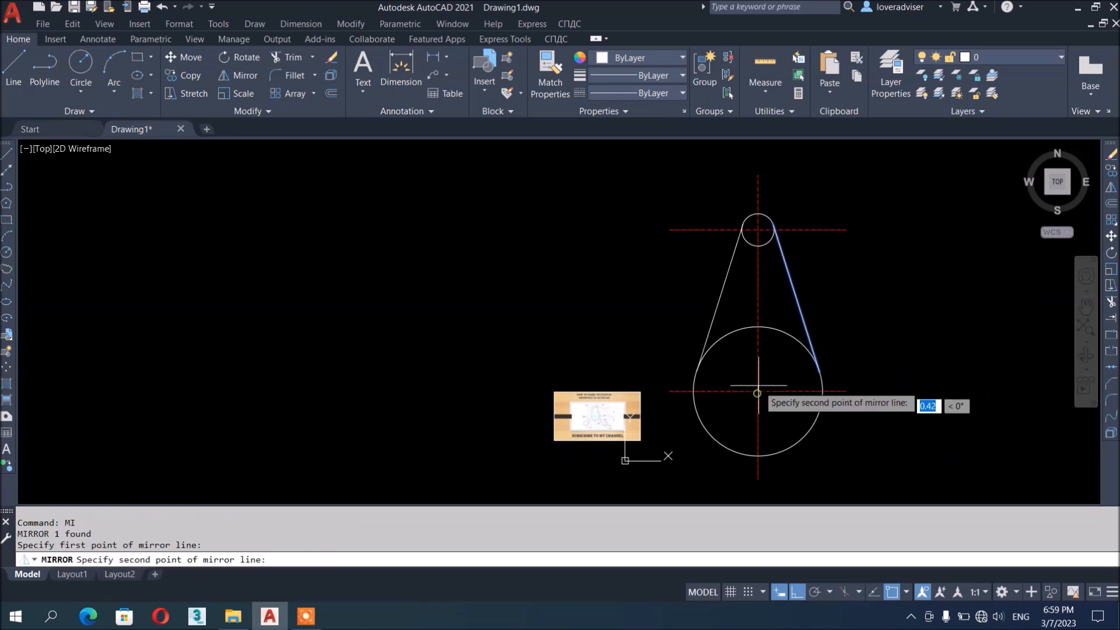
left_click(758, 174)
key("Return")
scroll(753, 345, "up", 2)
scroll(753, 345, "up", 6)
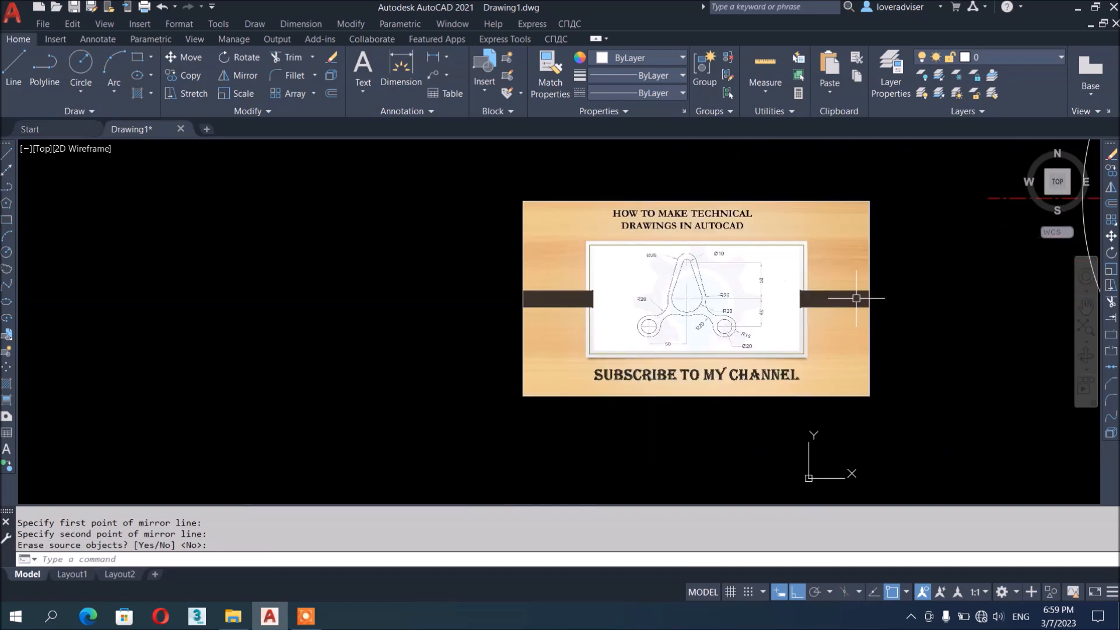
scroll(856, 299, "up", 2)
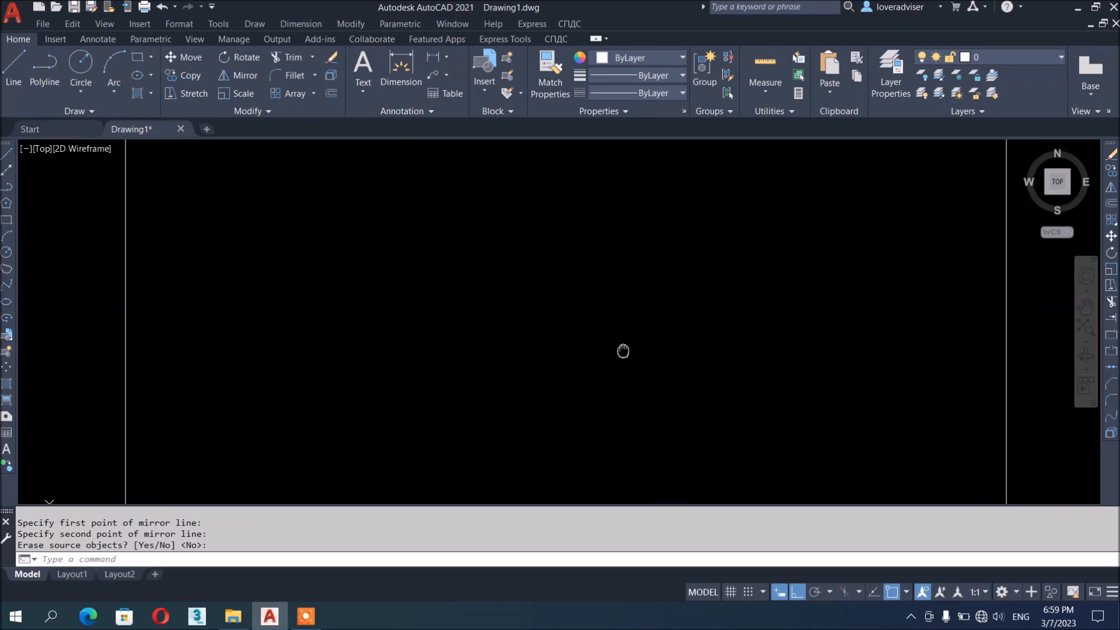
scroll(601, 385, "down", 8)
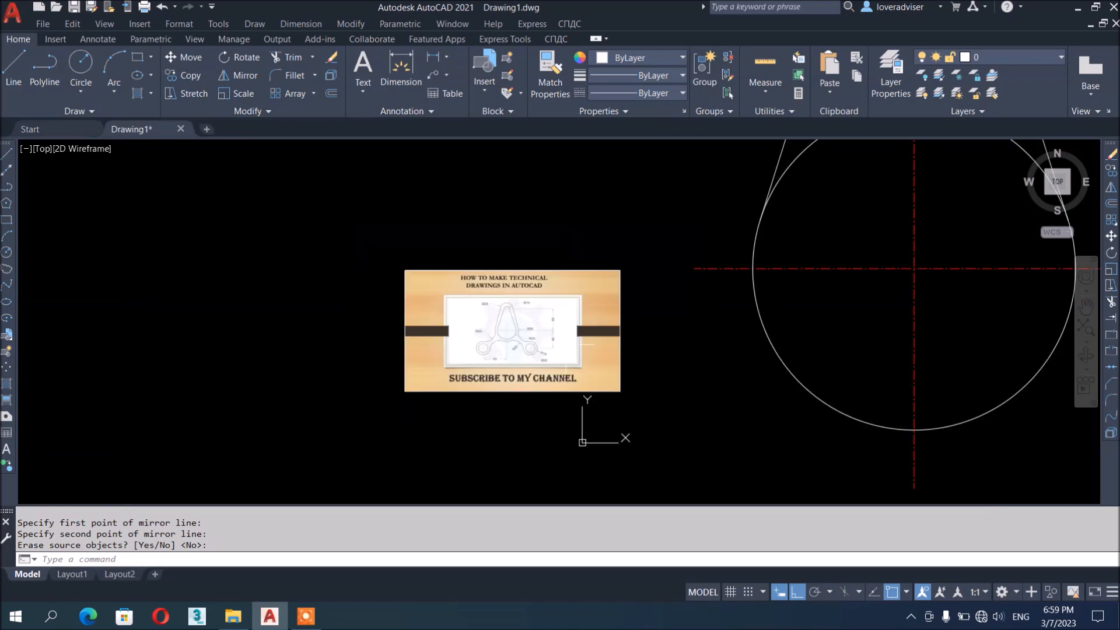
Trim the inner arcs of both circles and the two stubs above the centre line
type("tr")
key("Return")
left_click(739, 288)
left_click(695, 287)
left_click(705, 203)
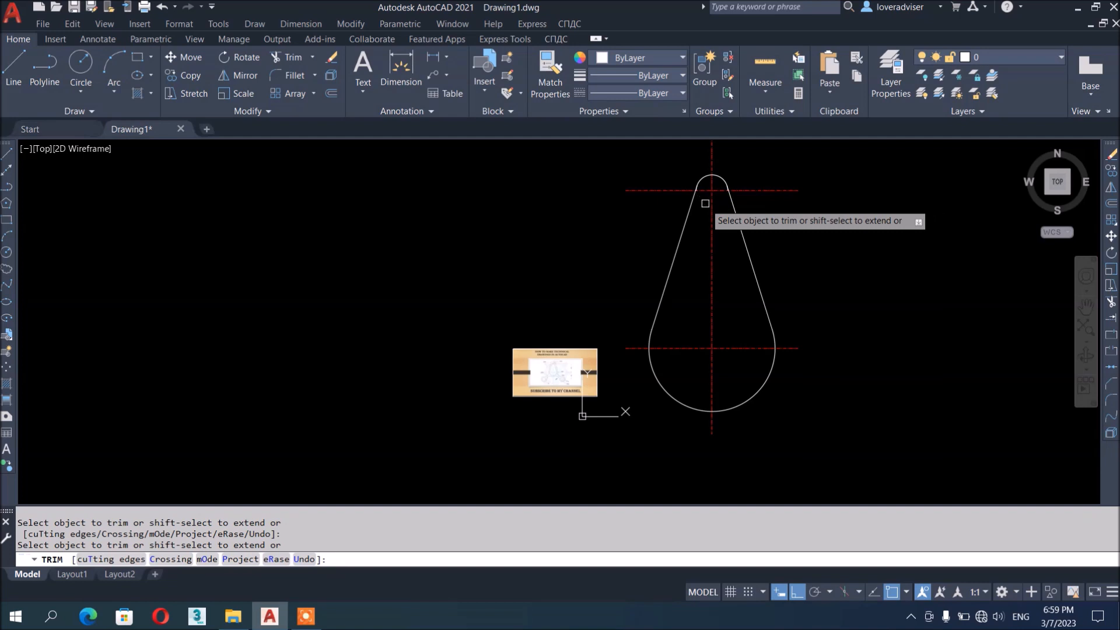
scroll(750, 177, "up", 8)
left_click(717, 246)
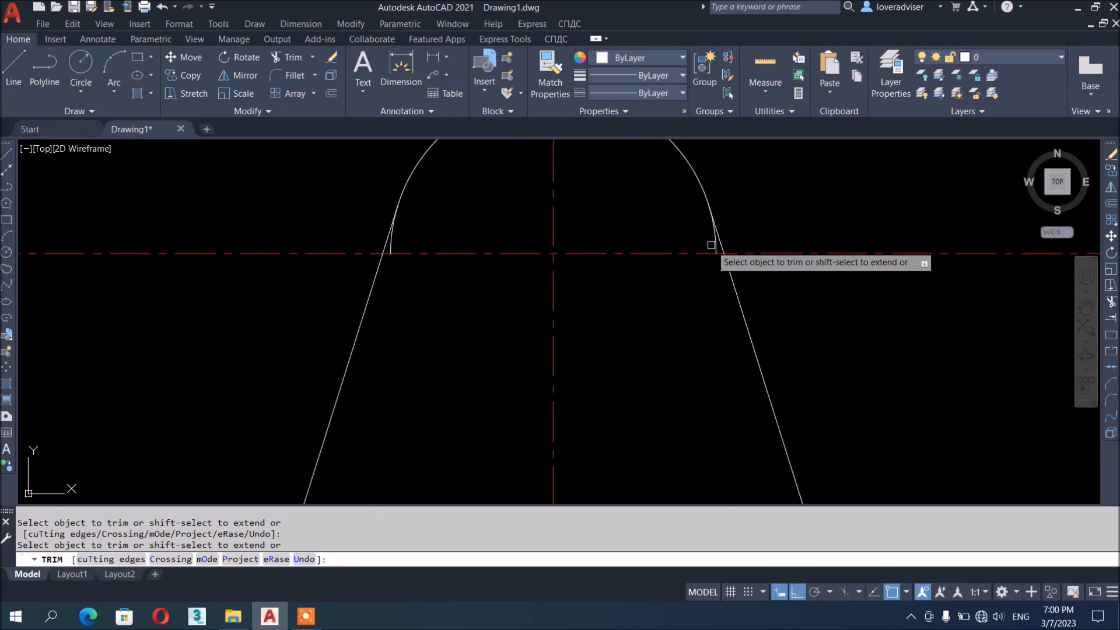
left_click(391, 241)
scroll(607, 181, "down", 4)
middle_click_drag(755, 445, 733, 100)
middle_click_drag(604, 397, 587, 212)
scroll(805, 293, "up", 2)
scroll(809, 288, "up", 5)
scroll(856, 333, "down", 11)
key("Escape")
key("Escape")
scroll(525, 392, "up", 2)
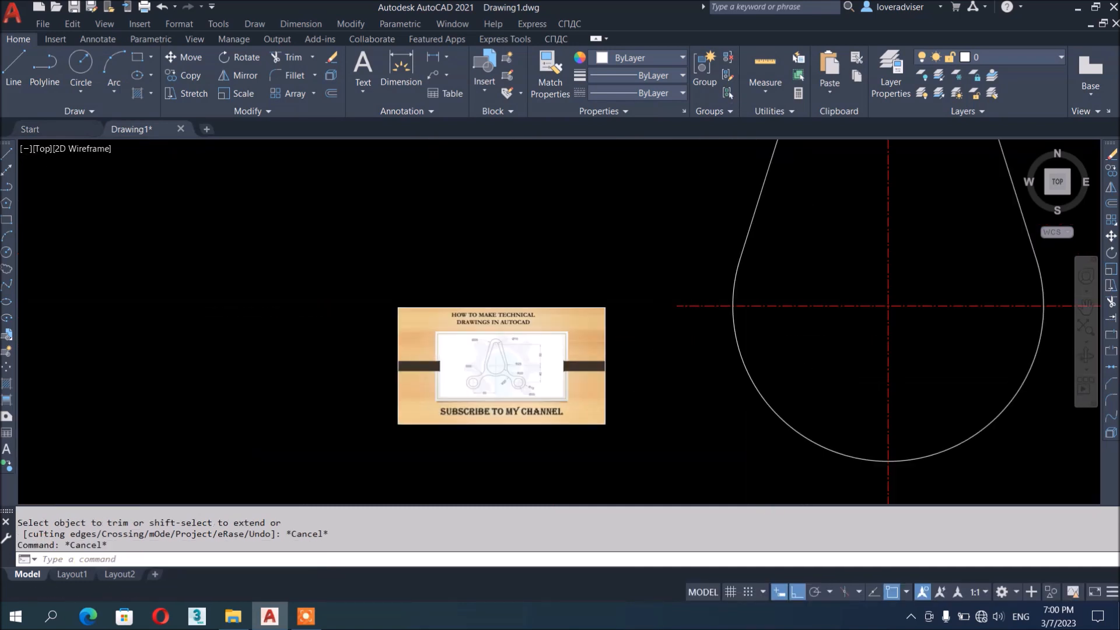
key("Escape")
scroll(525, 376, "up", 8)
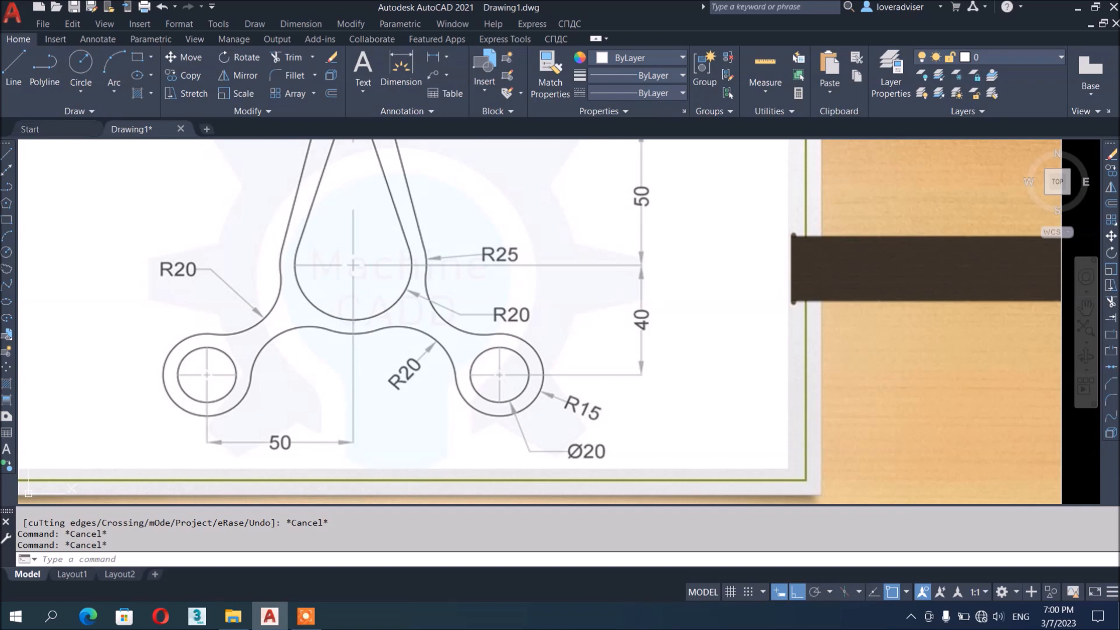
key("Escape")
scroll(409, 323, "down", 5)
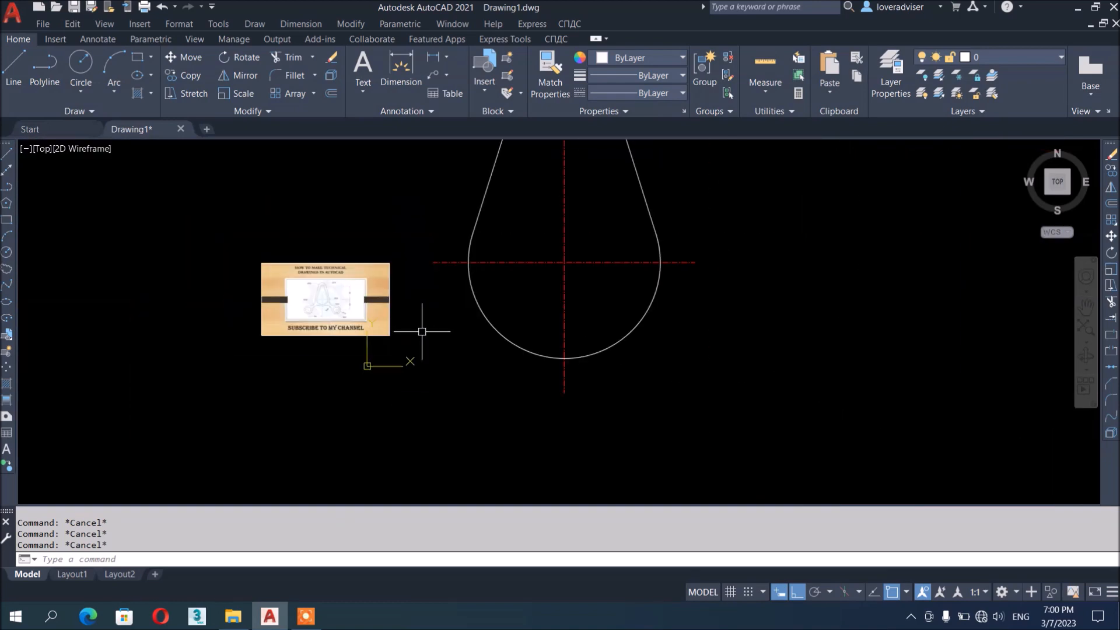
Offset the horizontal centre line 40 downward
middle_click_drag(747, 304, 741, 317)
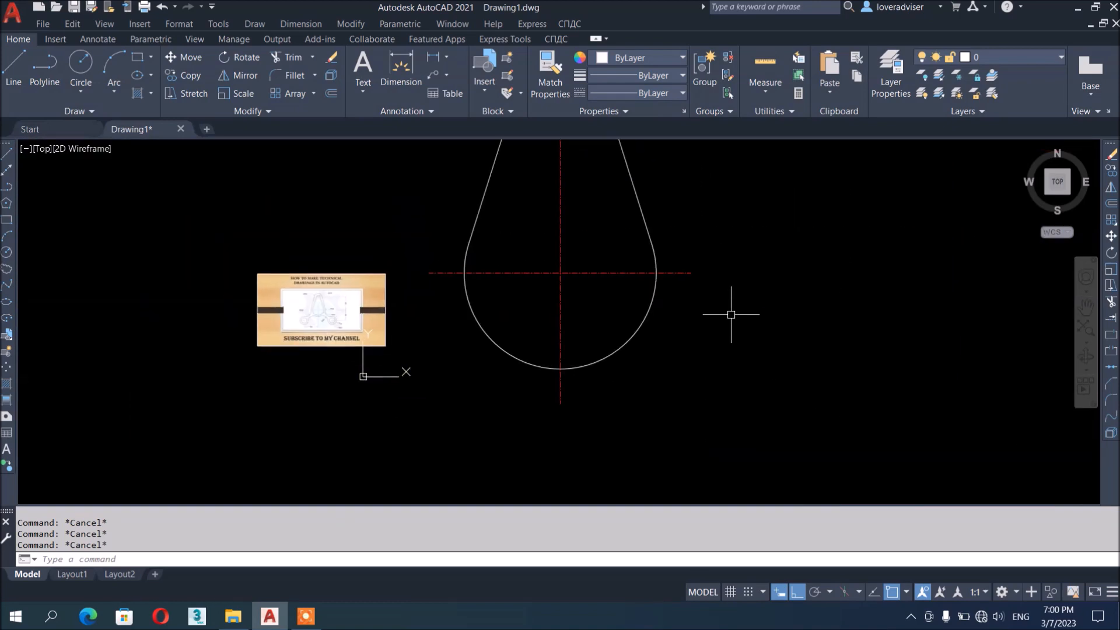
type("o")
key("Return")
type("40")
key("Return")
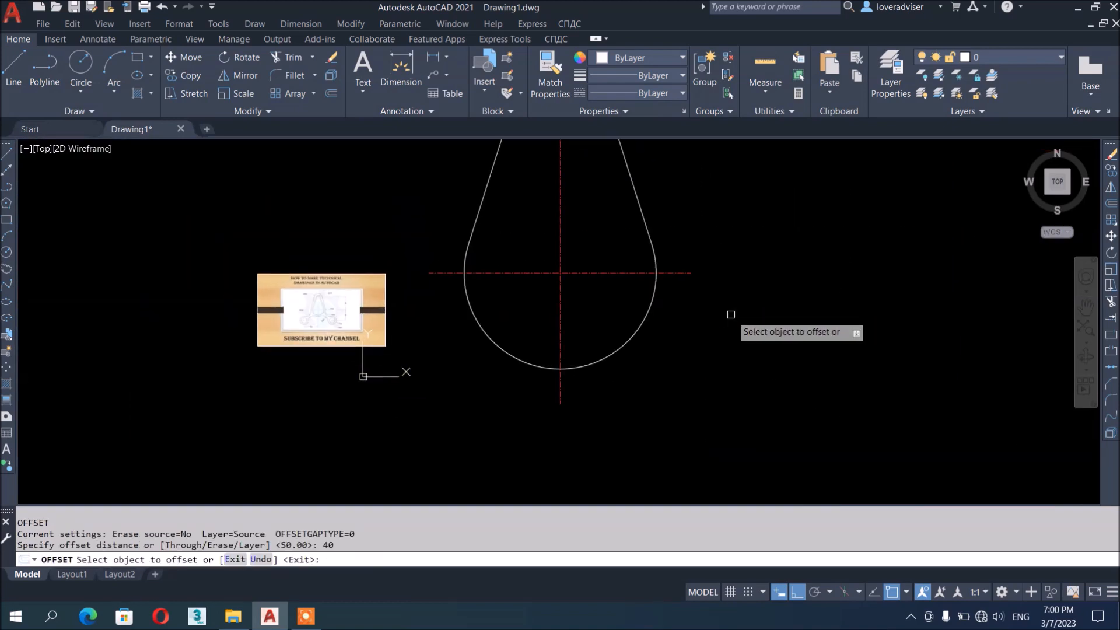
left_click(683, 274)
left_click(677, 382)
key("Escape")
middle_click_drag(667, 400, 685, 312)
key("Escape")
key("Escape")
key("Escape")
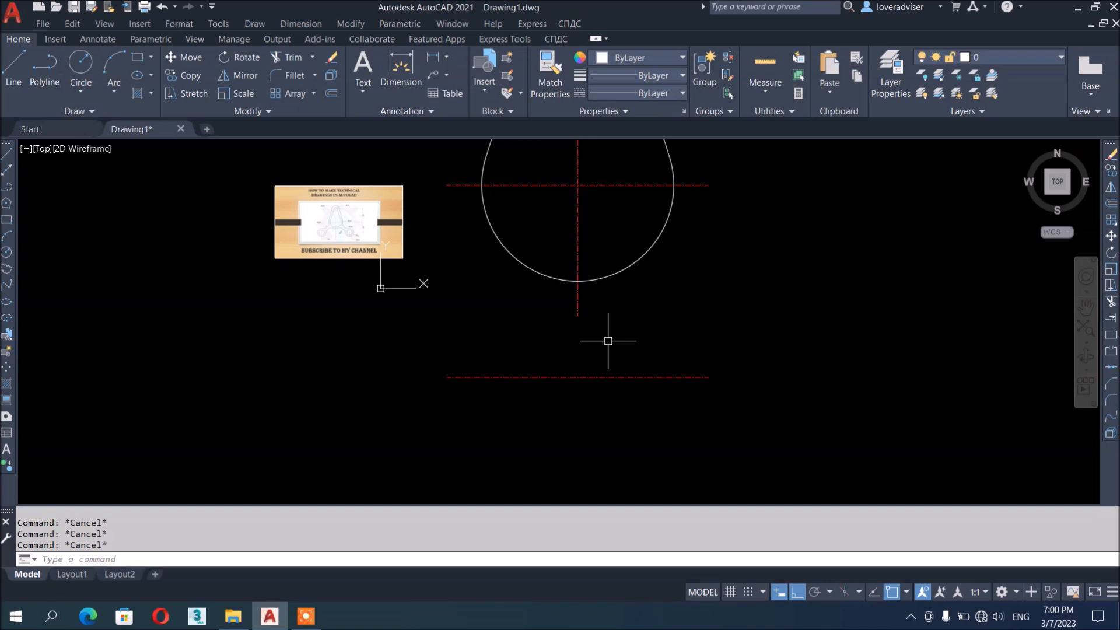
Stretch the vertical centre line down past the new lower horizontal line
type("s")
key("Return")
left_click(611, 338)
left_click(556, 298)
key("Return")
left_click(794, 259)
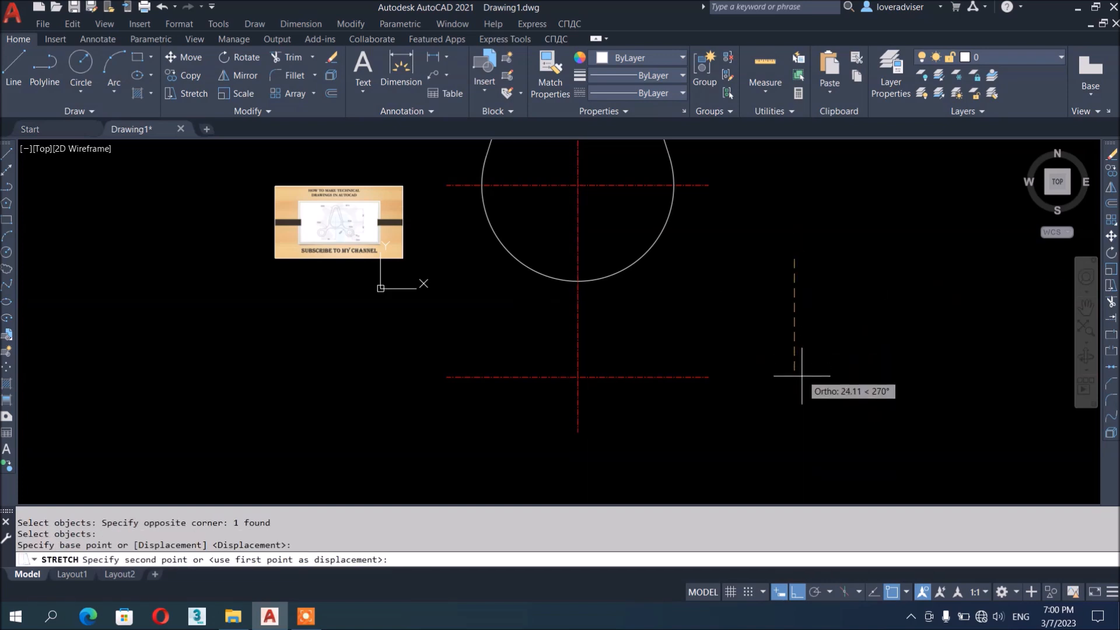
left_click(802, 376)
key("Escape")
key("Escape")
key("Escape")
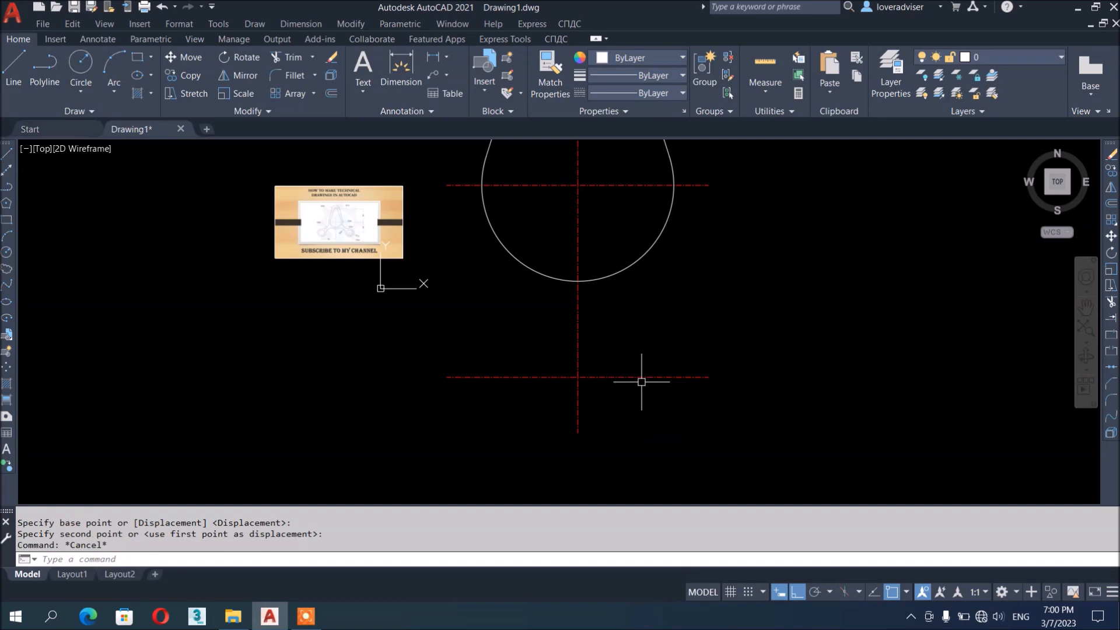
Offset the vertical centre line 50 to the right
type("o")
key("Return")
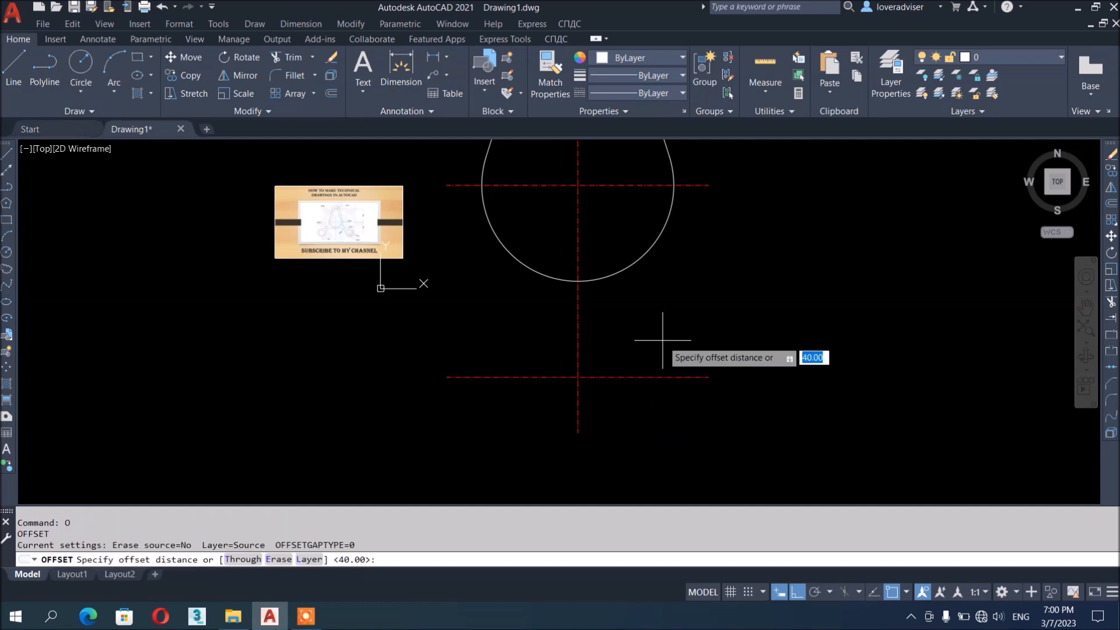
type("50")
key("Return")
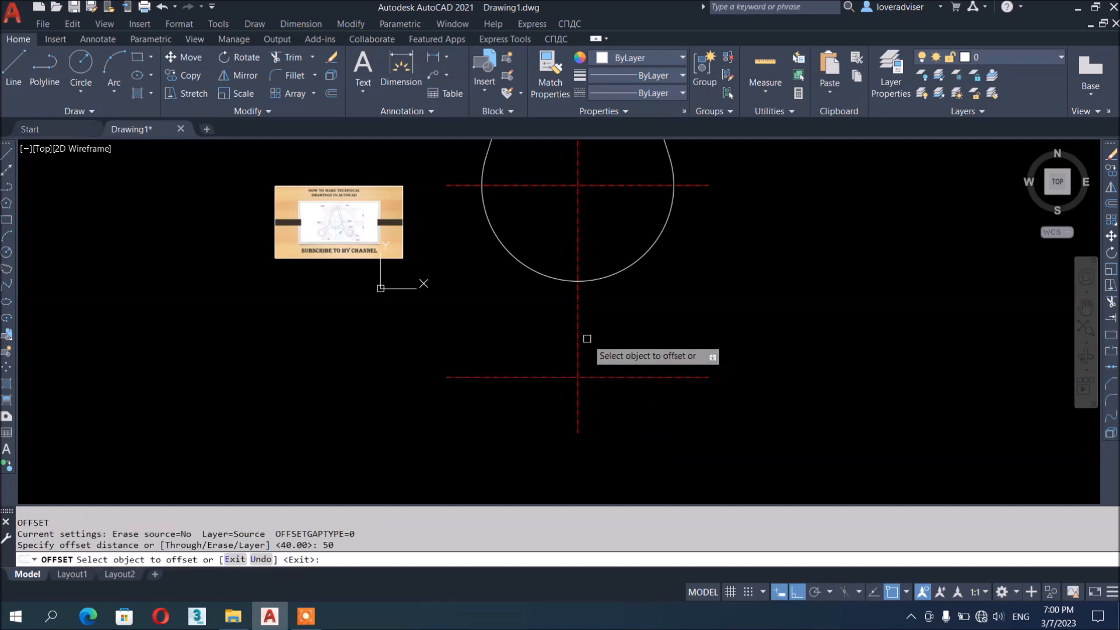
left_click(577, 342)
left_click(855, 341)
key("Escape")
key("Escape")
key("Escape")
key("Escape")
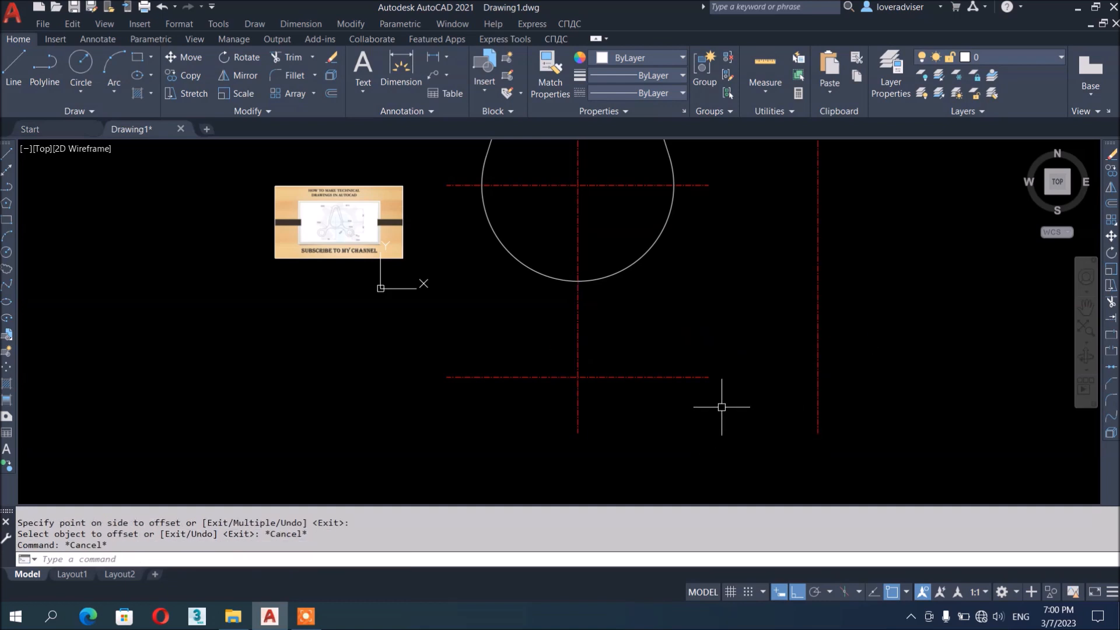
Stretch the lower horizontal centre line right past the new vertical line
type("S")
key("Return")
left_click(724, 405)
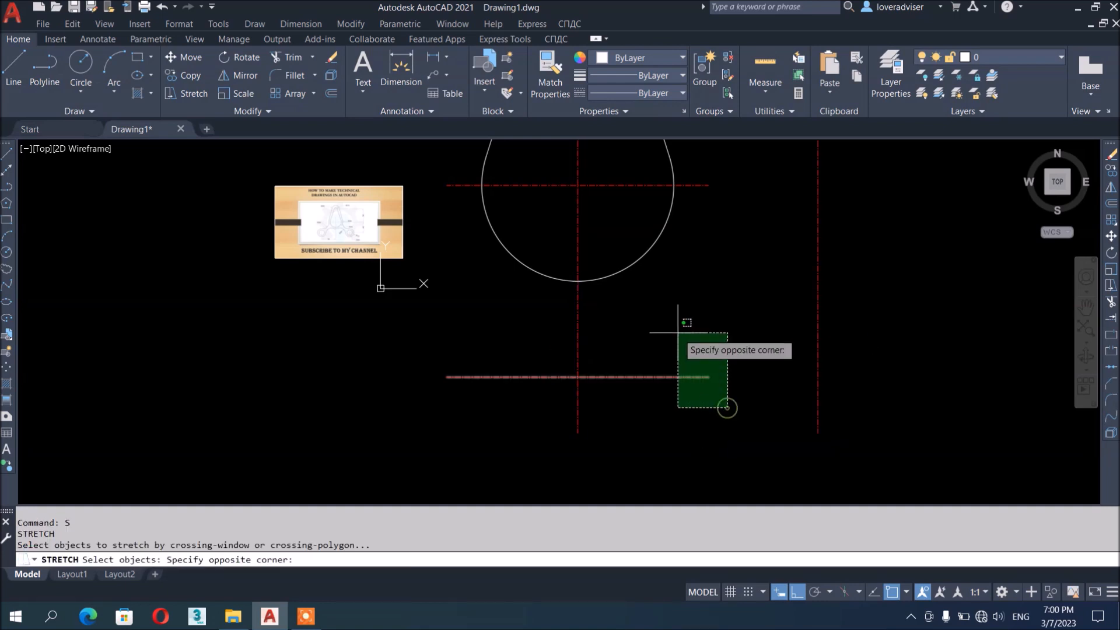
left_click(679, 325)
key("Return")
left_click(638, 428)
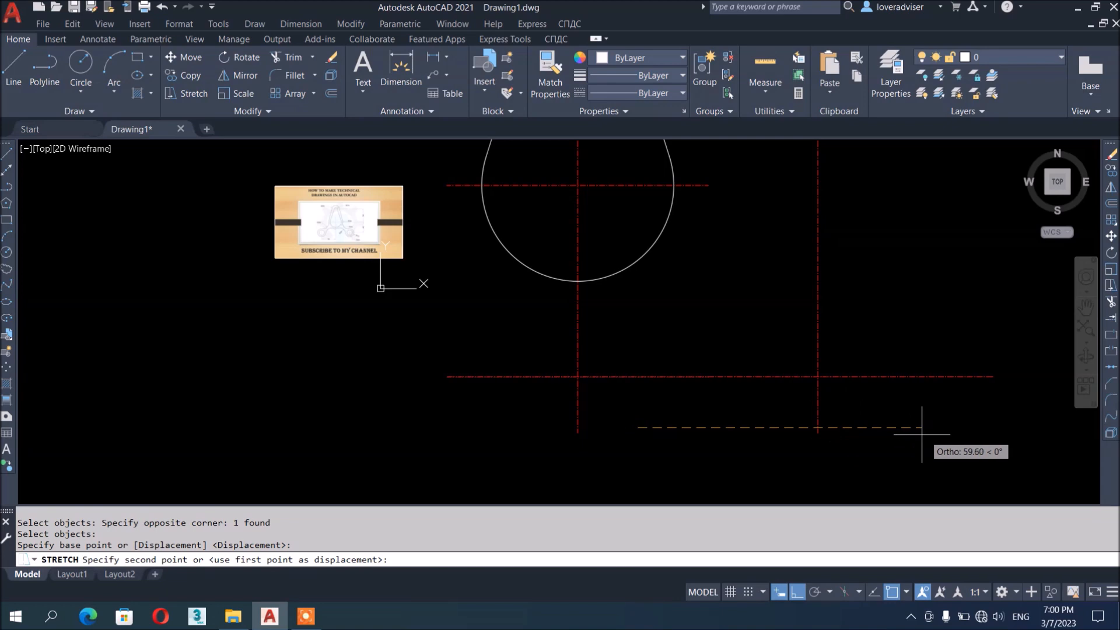
left_click(813, 468)
key("Escape")
scroll(846, 376, "up", 2)
key("Escape")
scroll(750, 394, "down", 4)
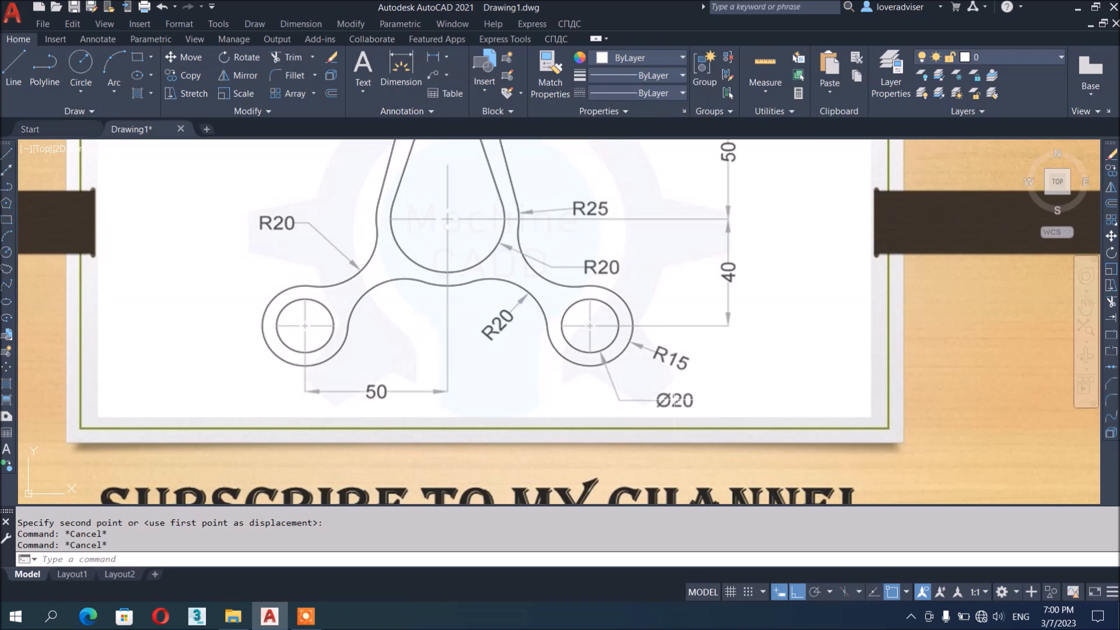
scroll(846, 376, "down", 10)
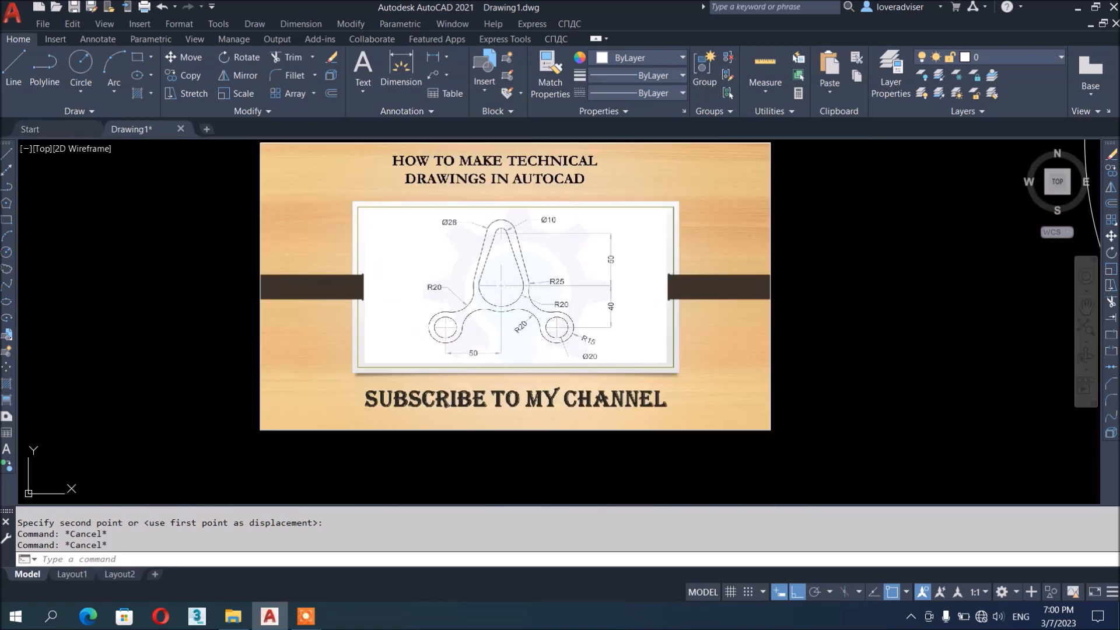
scroll(739, 391, "up", 4)
type("c")
key("Return")
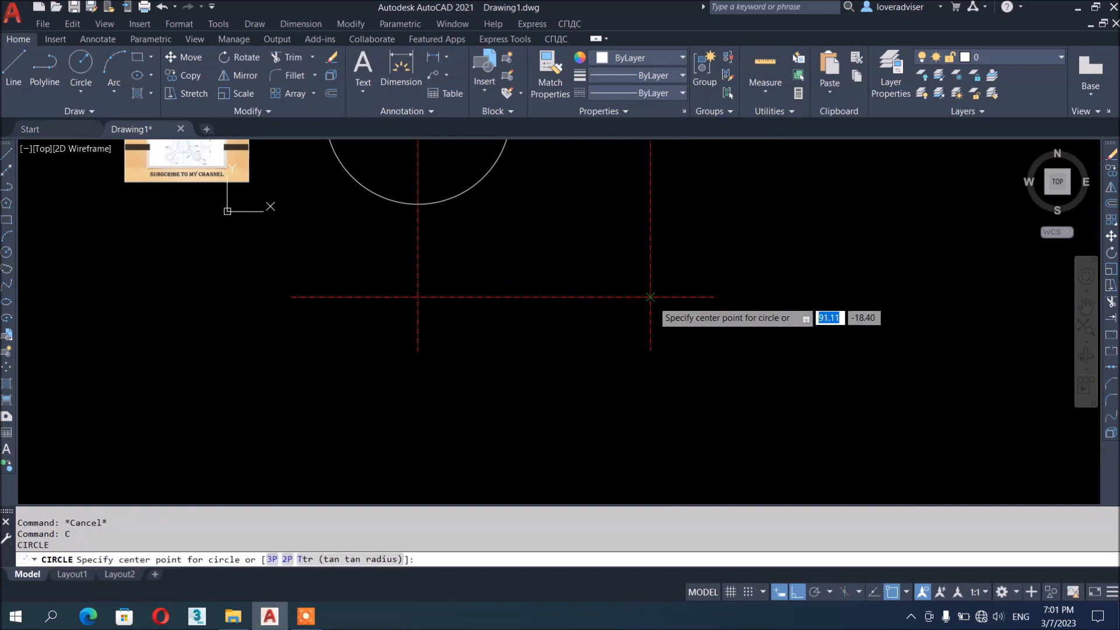
left_click(651, 296)
scroll(682, 262, "up", 2)
middle_click_drag(680, 256, 1085, 528)
scroll(466, 430, "up", 6)
scroll(437, 280, "down", 10)
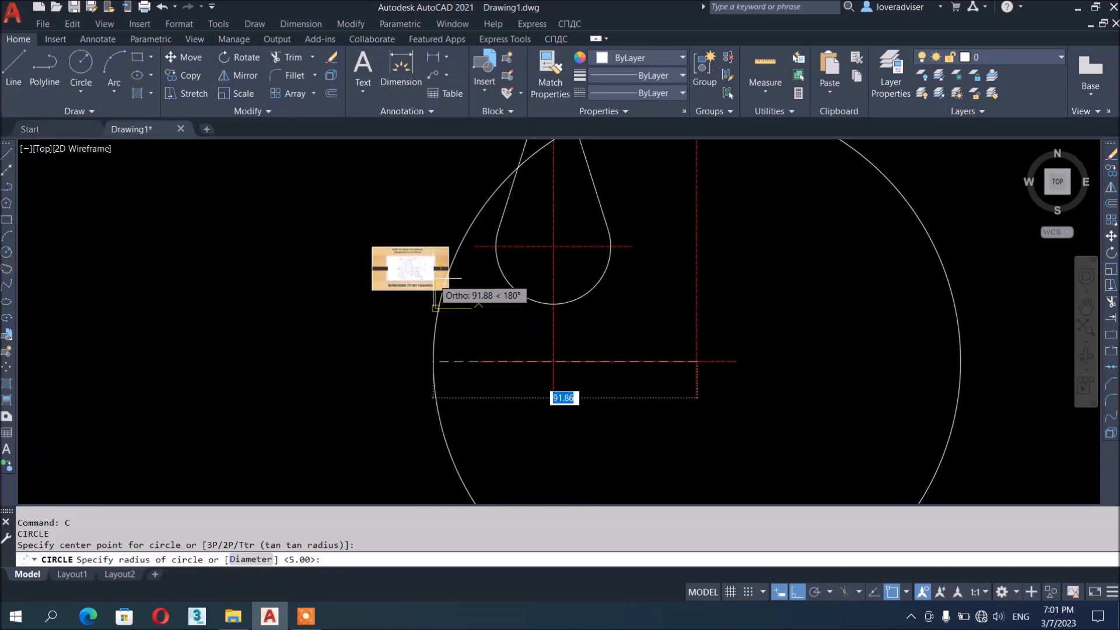
scroll(580, 320, "up", 5)
type("D")
key("Return")
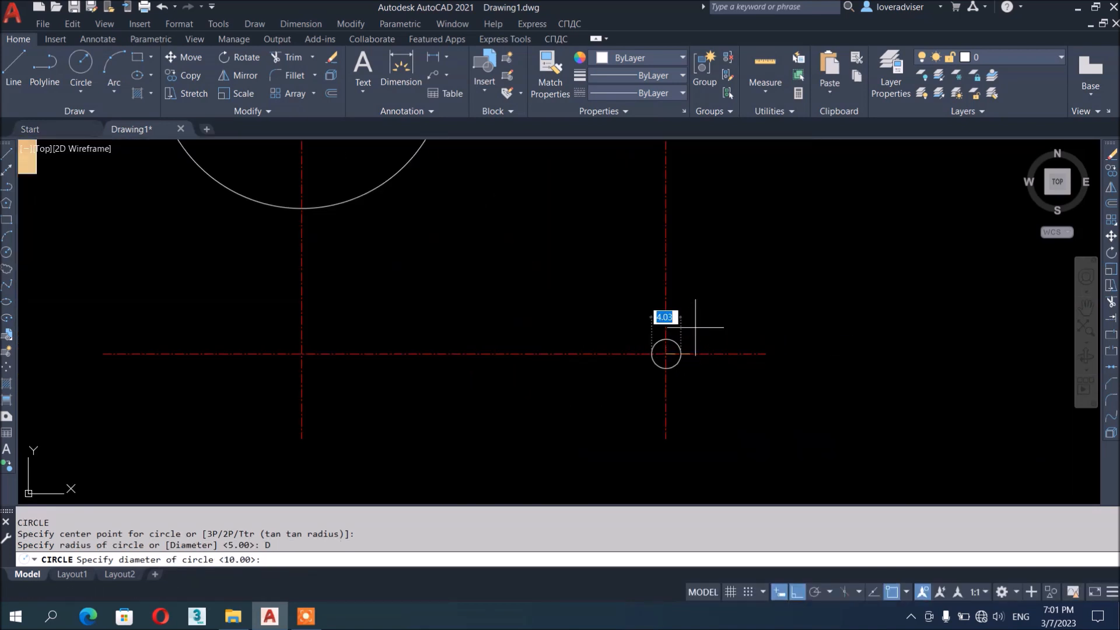
type("20")
key("Return")
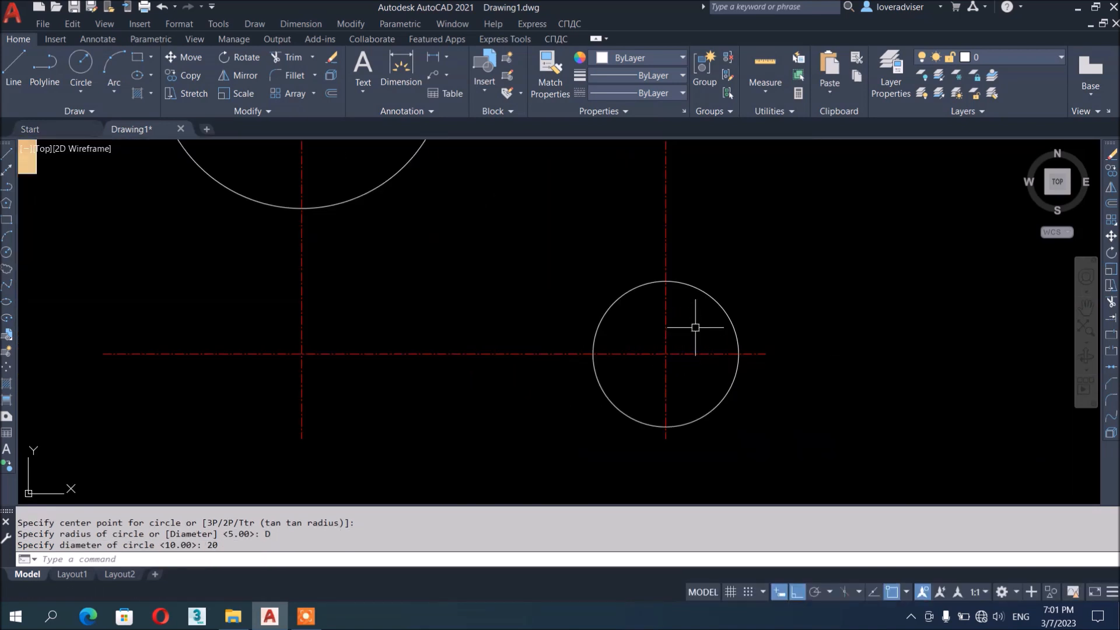
type("C")
key("Return")
left_click(665, 354)
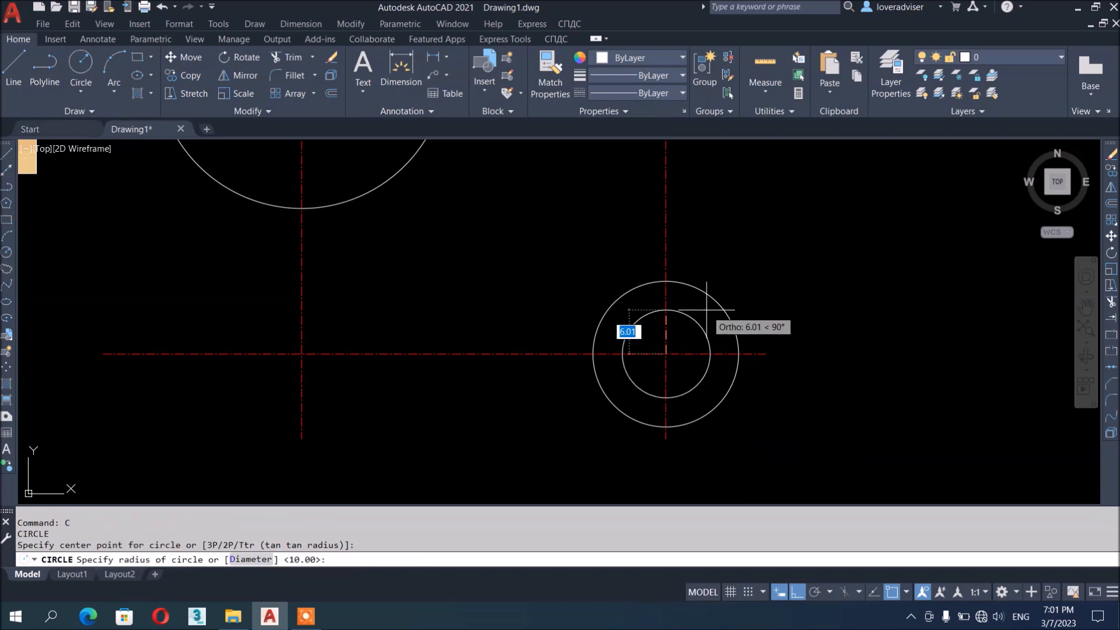
type("15")
key("Return")
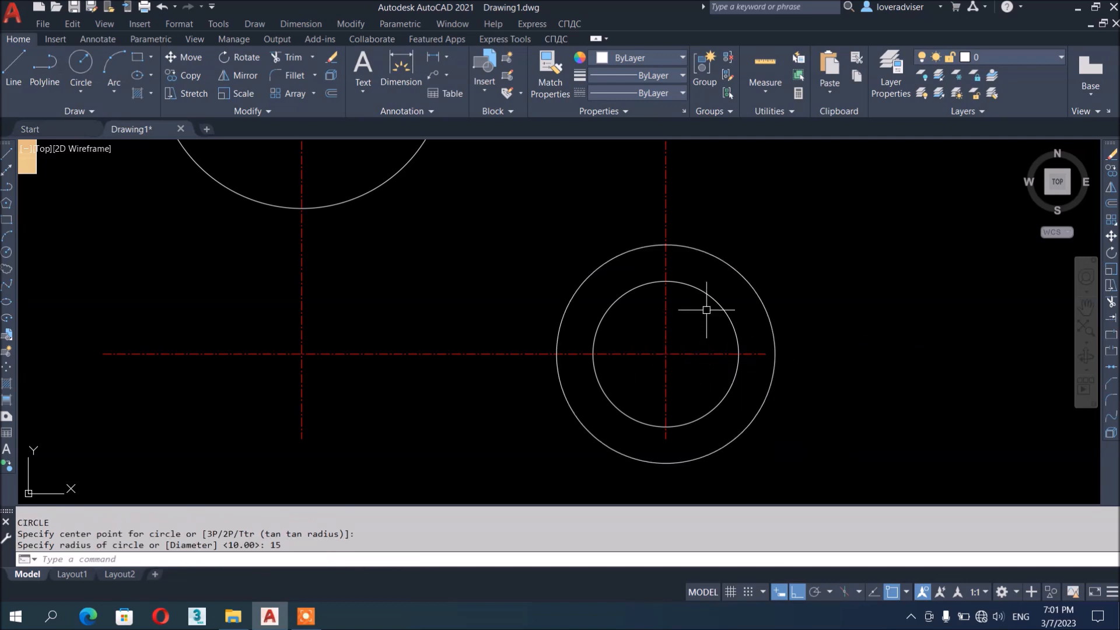
scroll(790, 323, "down", 6)
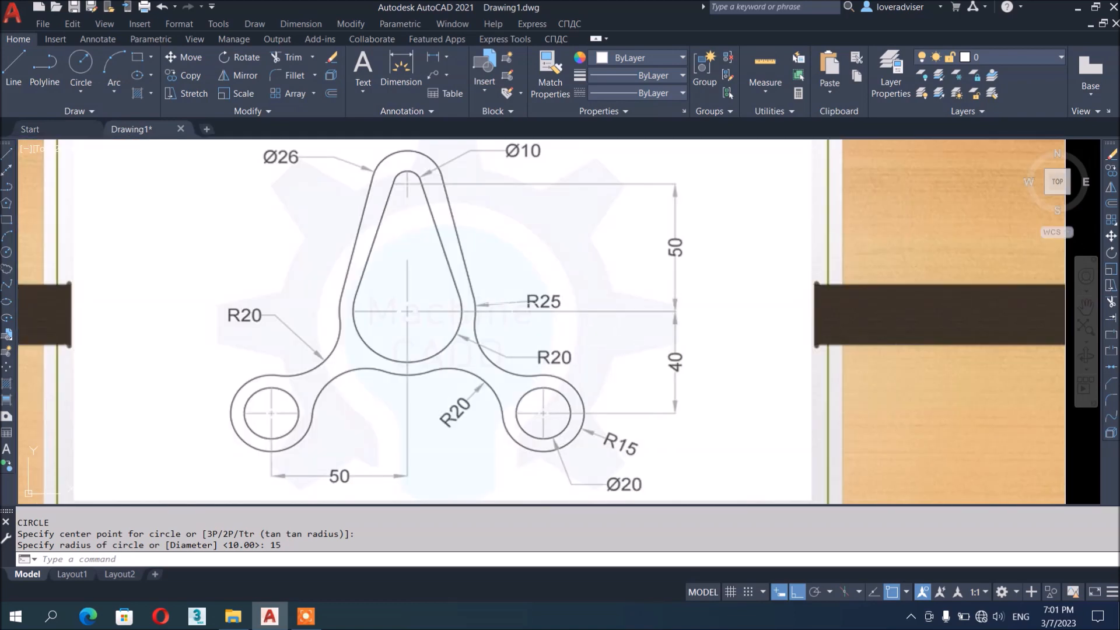
key("Escape")
key("Escape")
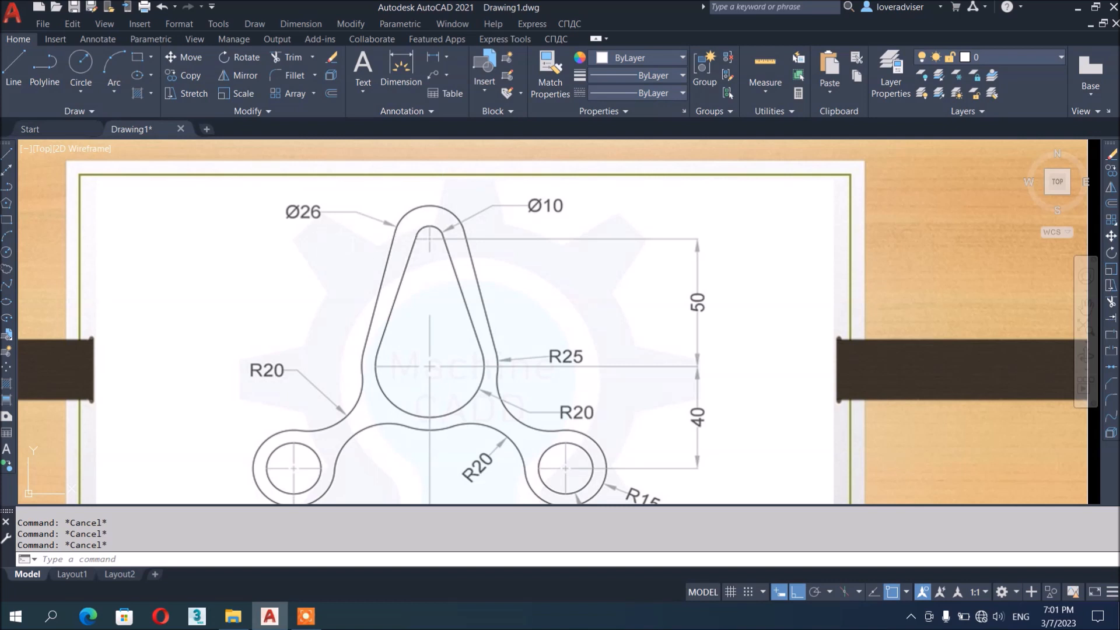
left_click(309, 213)
left_click(237, 234)
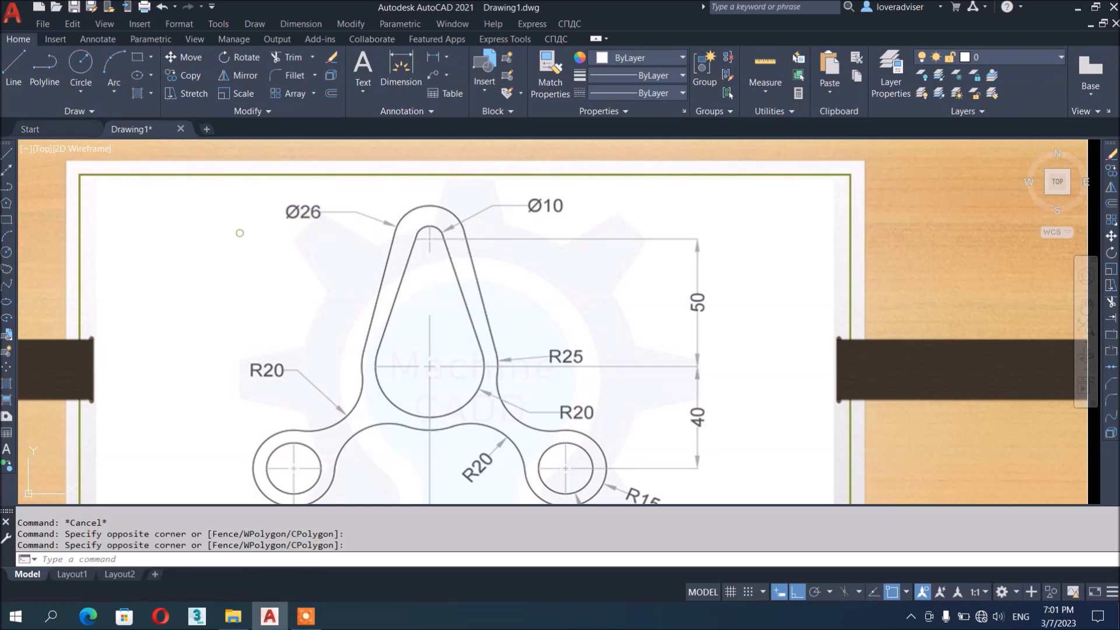
scroll(318, 207, "down", 12)
key("Escape")
key("Escape")
middle_click_drag(672, 278, 722, 480)
key("Escape")
key("Escape")
scroll(562, 293, "up", 4)
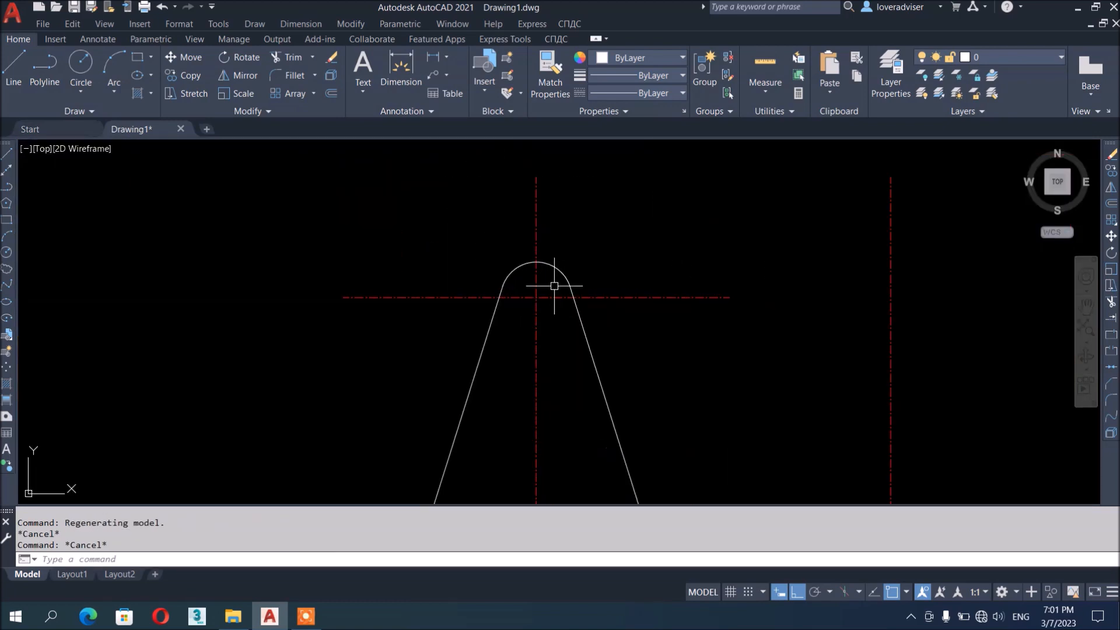
Draw a diameter-26 circle centred on the upper centre-line intersection
key("Return")
left_click(535, 298)
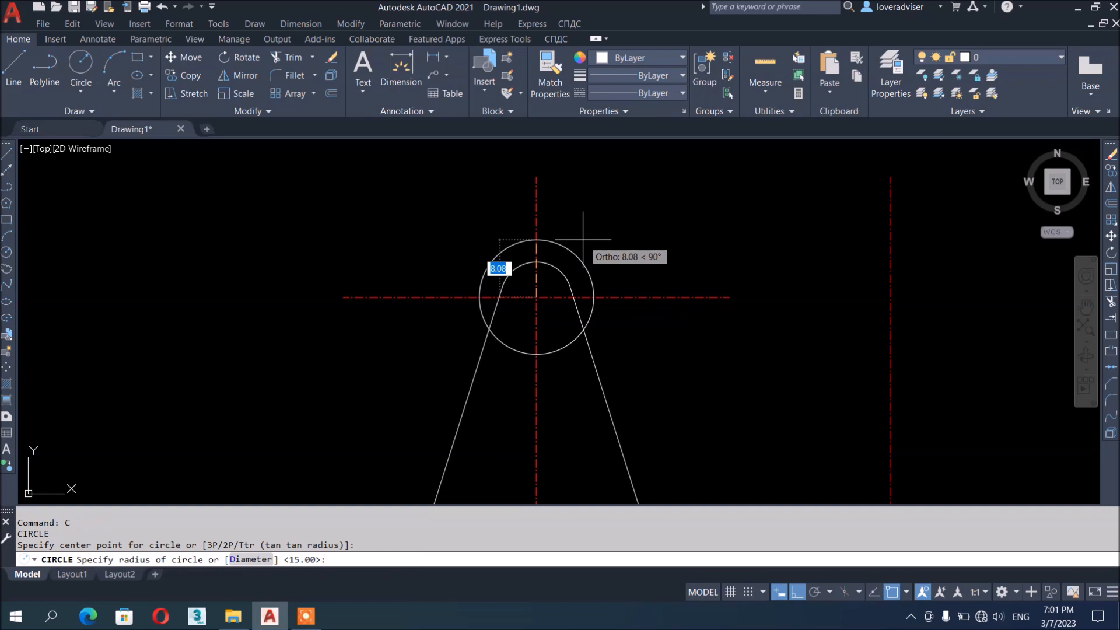
type("D")
key("Return")
type("26")
key("Return")
scroll(634, 211, "down", 4)
scroll(452, 409, "up", 6)
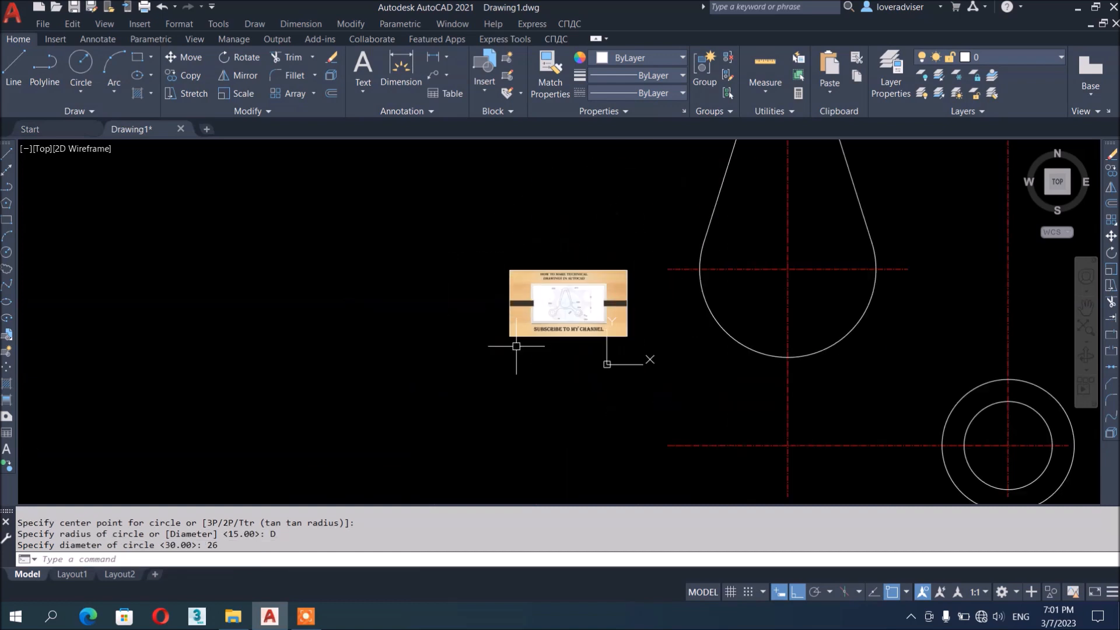
scroll(528, 267, "up", 6)
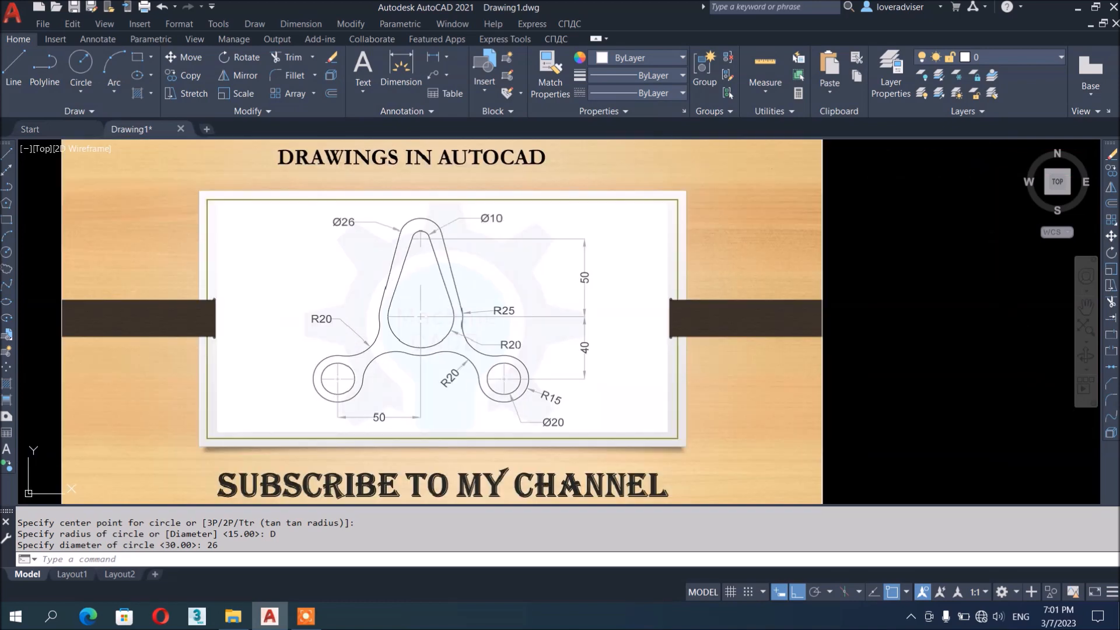
key("Escape")
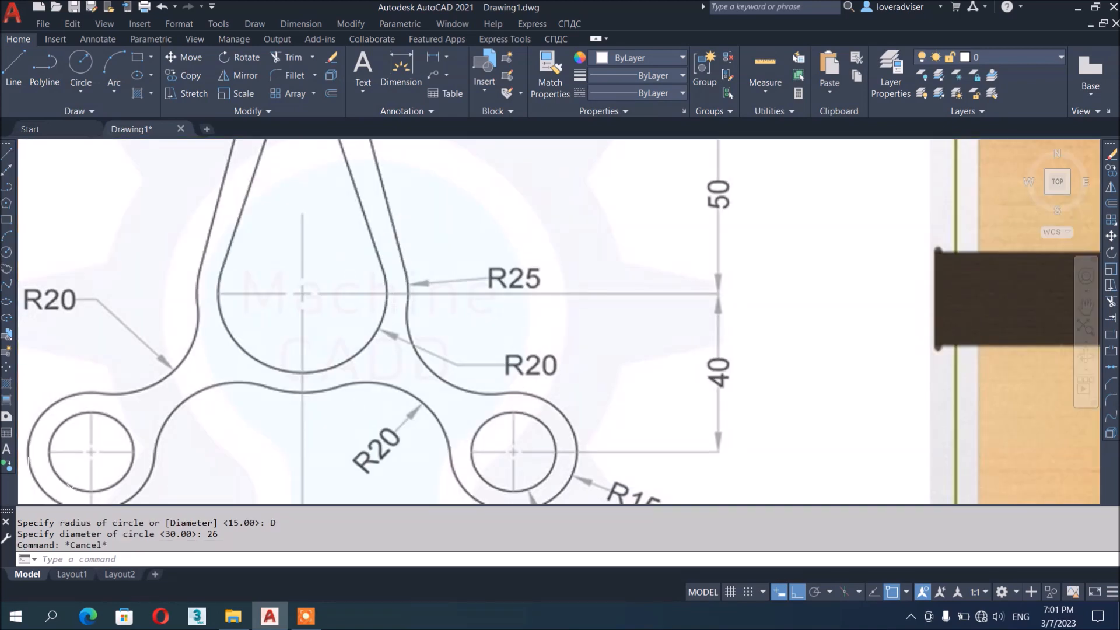
scroll(522, 343, "down", 3)
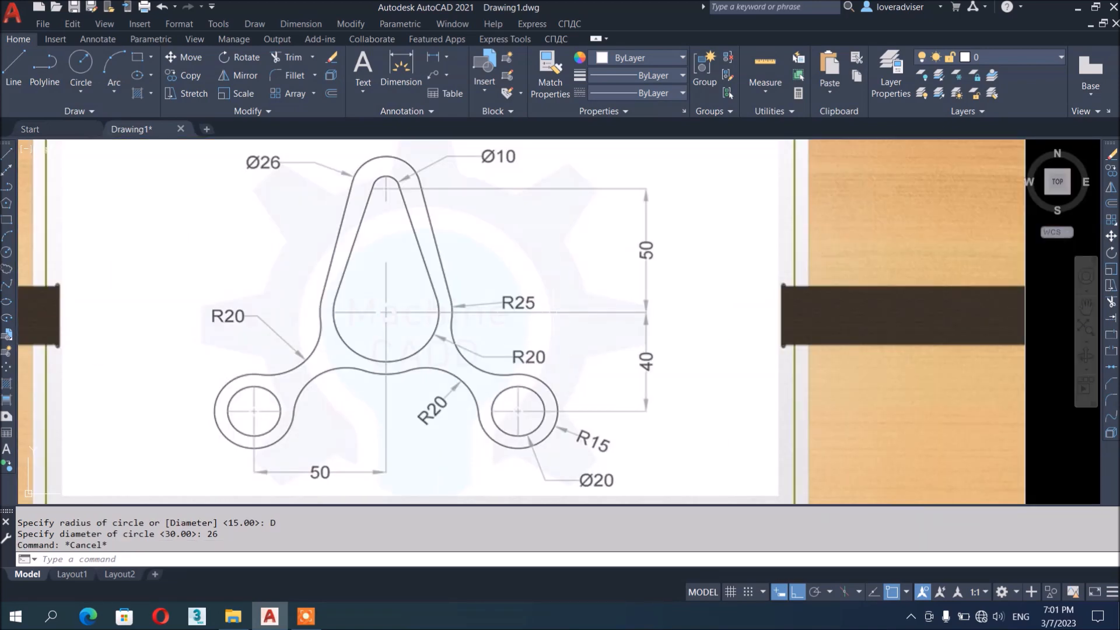
scroll(474, 360, "down", 4)
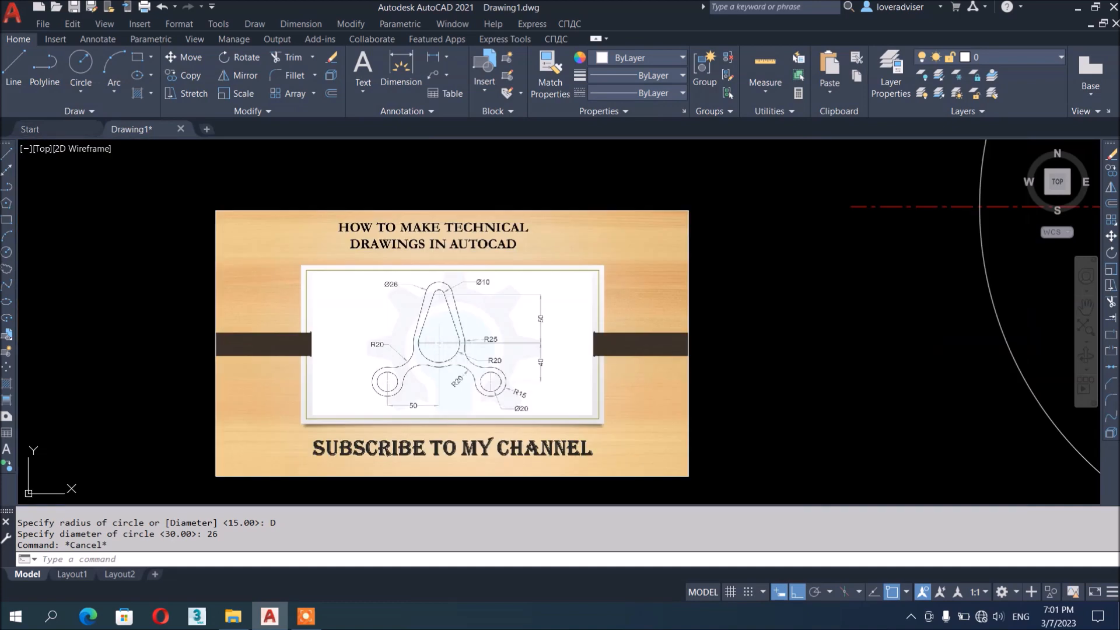
middle_click_drag(849, 301, 708, 337)
Draw a radius-25 circle centred on the middle centre-line crossing
scroll(616, 332, "down", 2)
type("c")
key("Return")
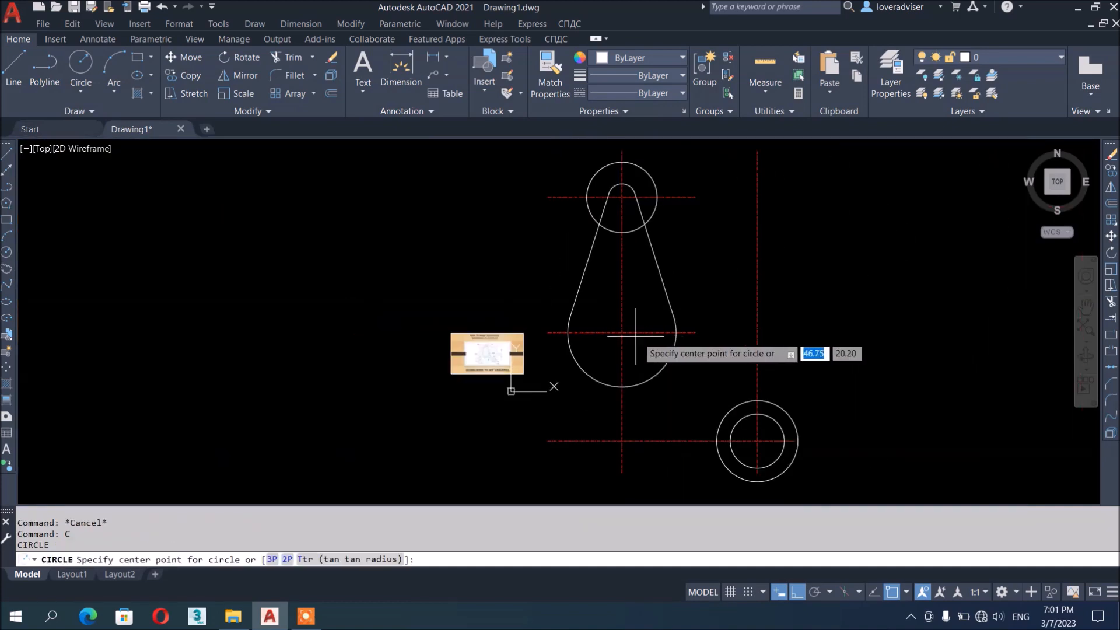
left_click(622, 332)
type("d")
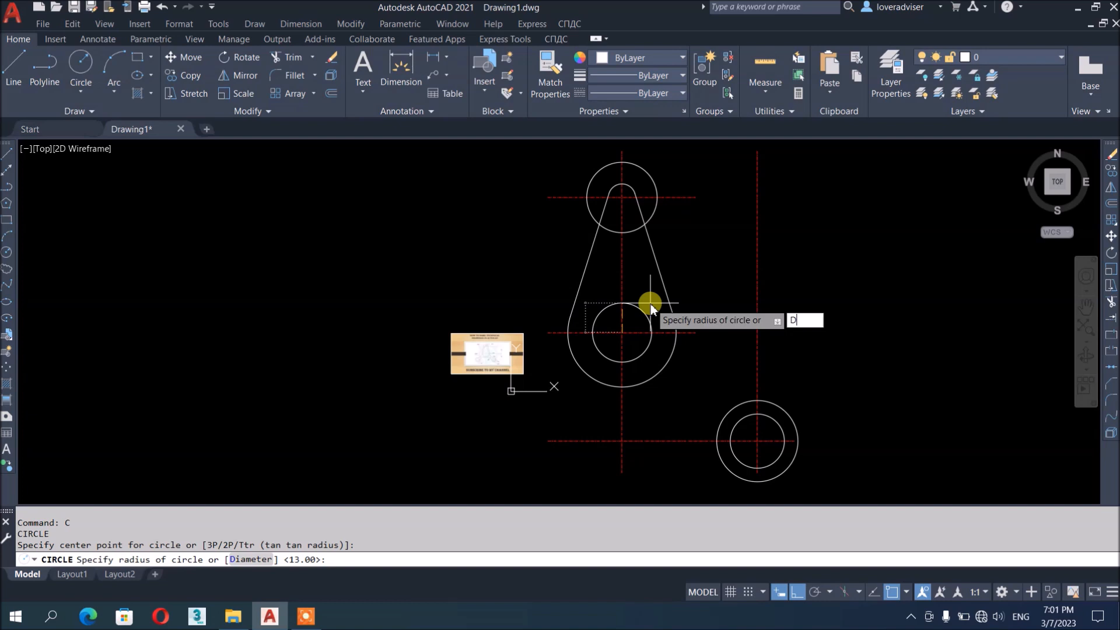
key("Return")
key("Escape")
type("c")
key("Return")
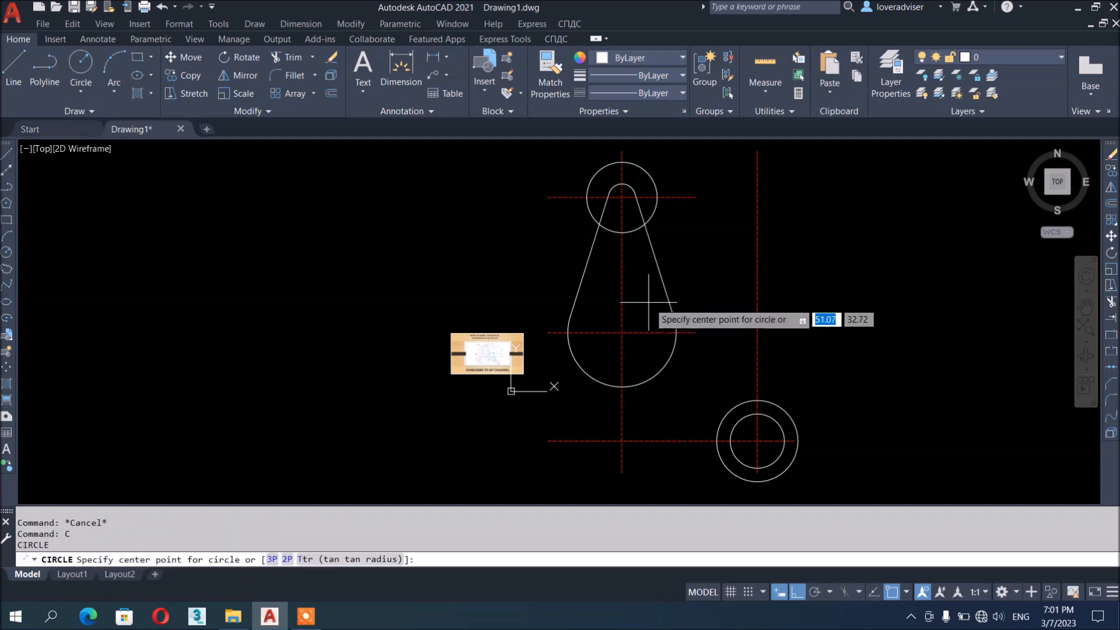
left_click(622, 333)
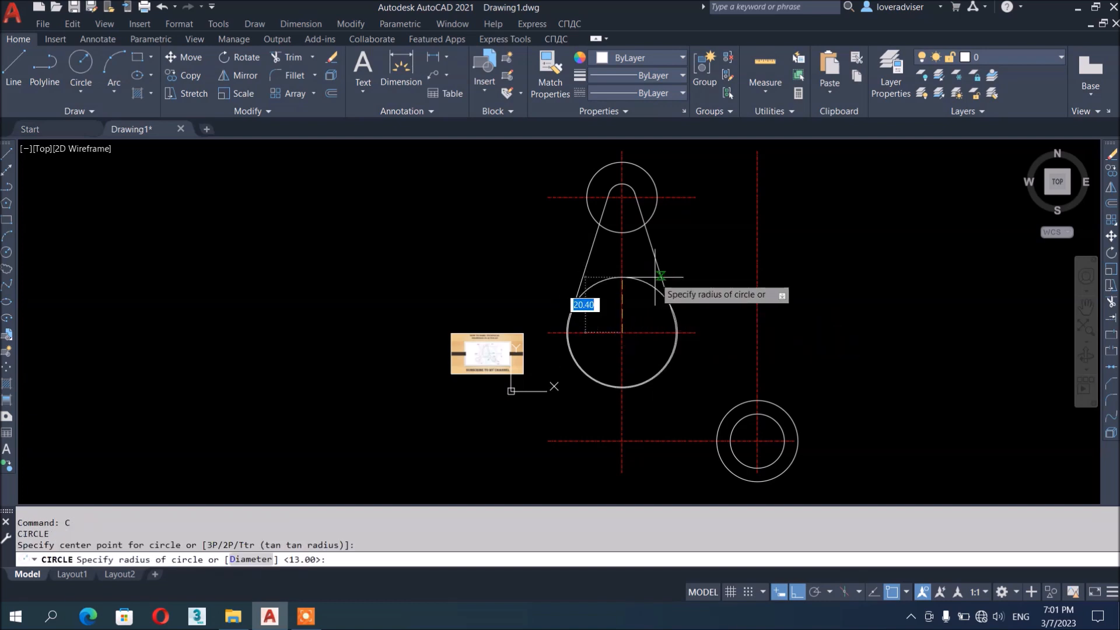
type("25")
key("Return")
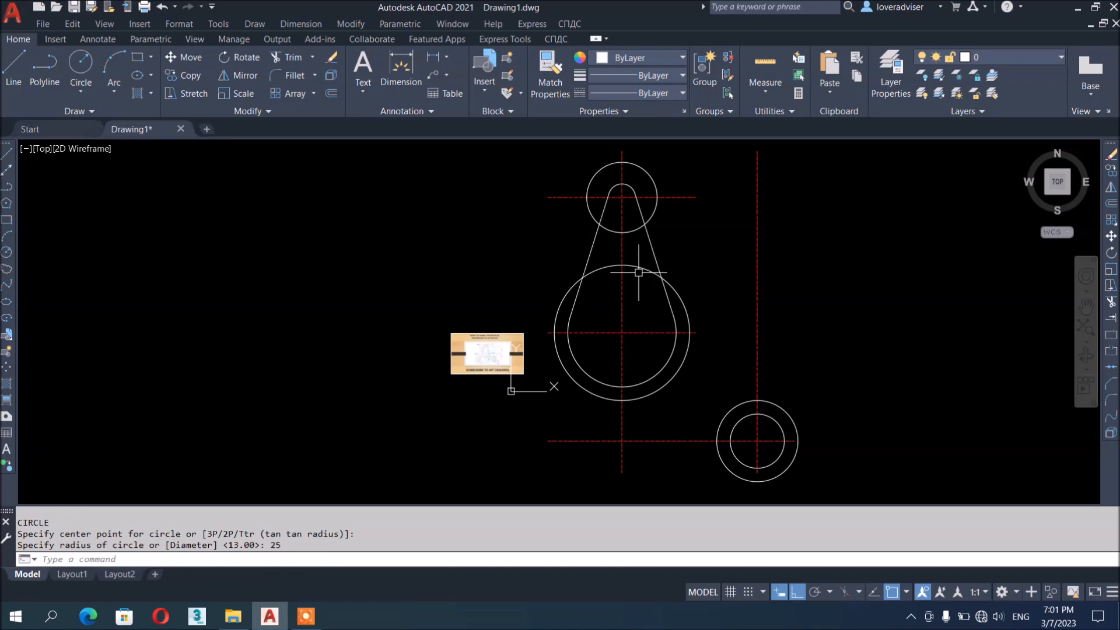
Pan between the reference picture and the drawn part to compare them
scroll(705, 294, "up", 2)
middle_click_drag(671, 305, 713, 375)
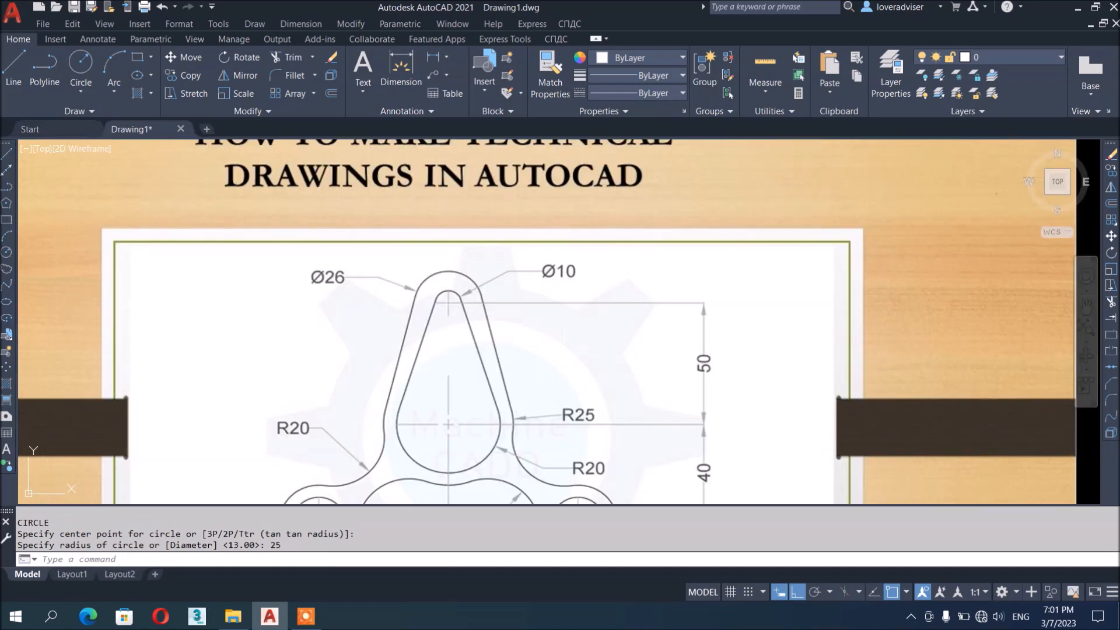
scroll(335, 268, "down", 4)
mouse_move(717, 318)
middle_mouse_down()
mouse_move(688, 340)
mouse_move(640, 446)
middle_mouse_up()
scroll(610, 392, "down", 2)
scroll(708, 326, "up", 1)
middle_click_drag(694, 323, 690, 327)
key("Escape")
key("Escape")
key("Escape")
Draw a right-side line tangent to the radius-25 circle and the diameter-26 top circle
type("l")
key("Return")
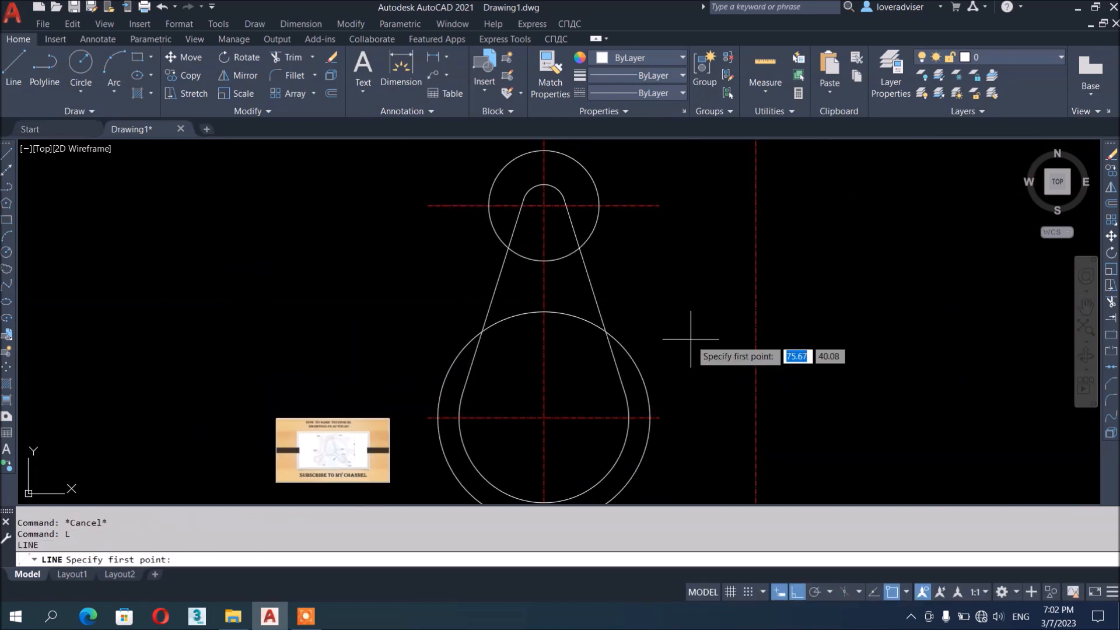
type("TAN")
key("Return")
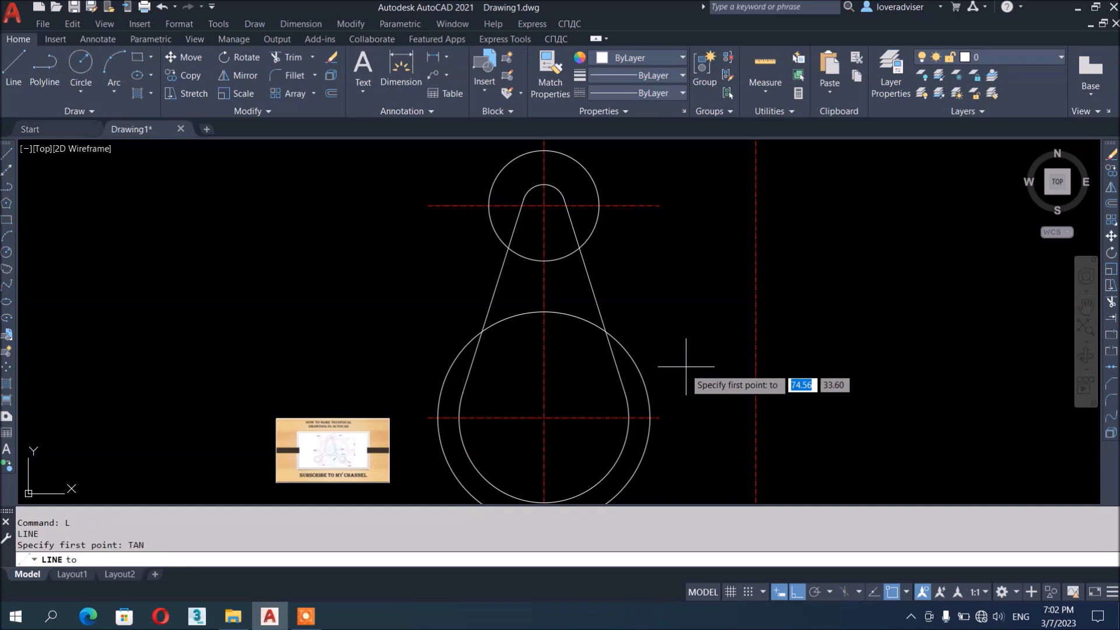
left_click(651, 388)
type("TTAN")
key("Return")
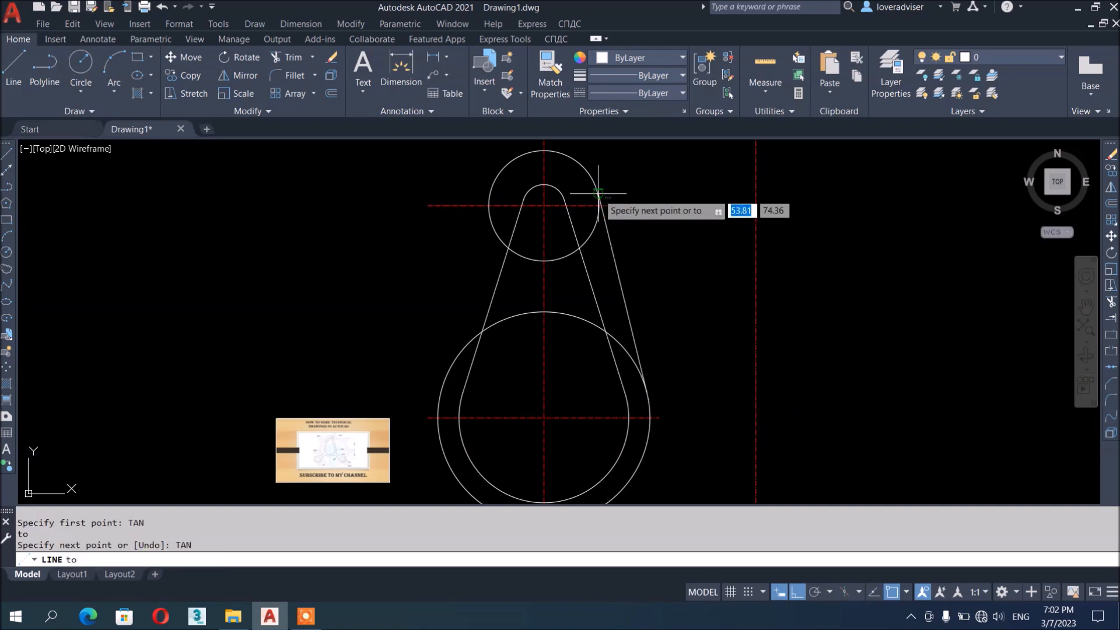
left_click(607, 180)
key("Return")
Pan and zoom to inspect the right side of the reference picture
mouse_move(745, 414)
middle_mouse_down()
mouse_move(717, 264)
mouse_move(727, 296)
middle_mouse_up()
scroll(352, 337, "up", 8)
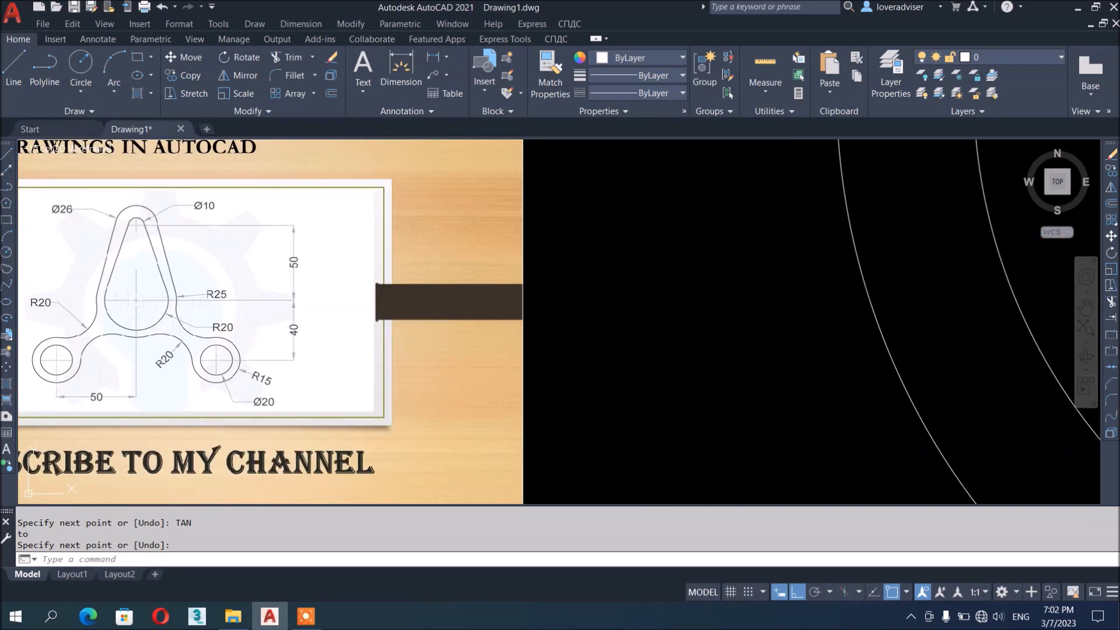
scroll(193, 345, "up", 4)
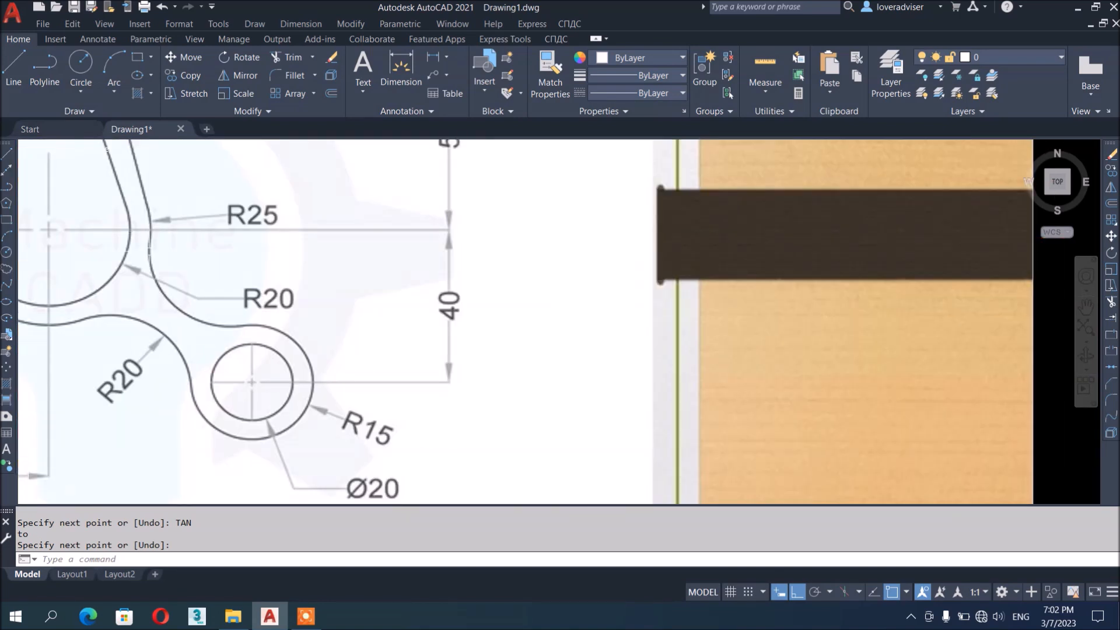
scroll(330, 251, "down", 2)
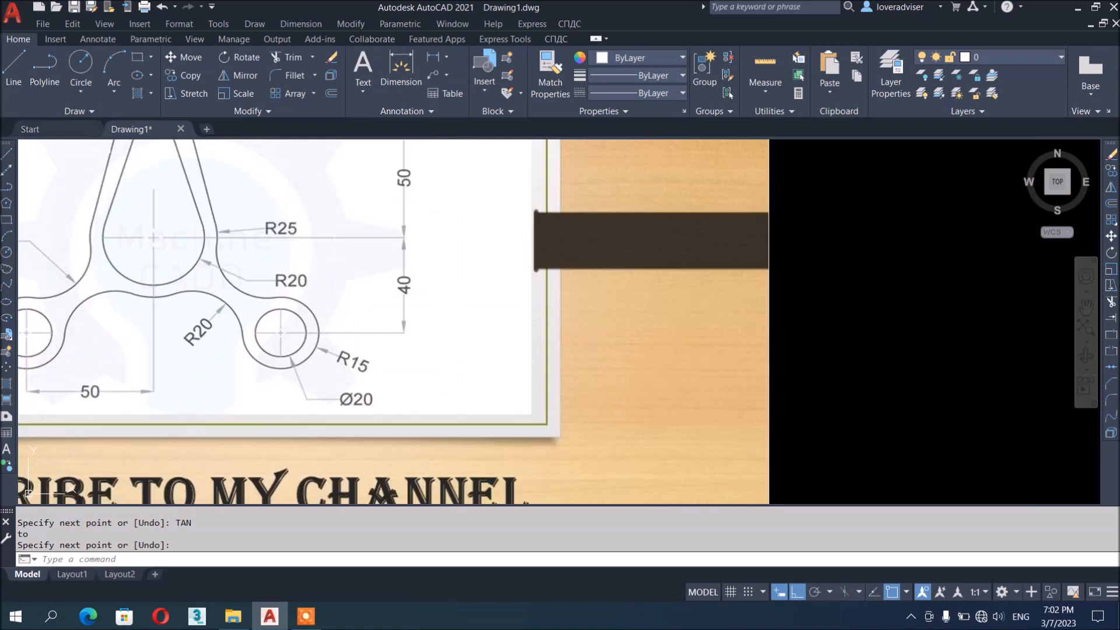
middle_click_drag(234, 312, 425, 332)
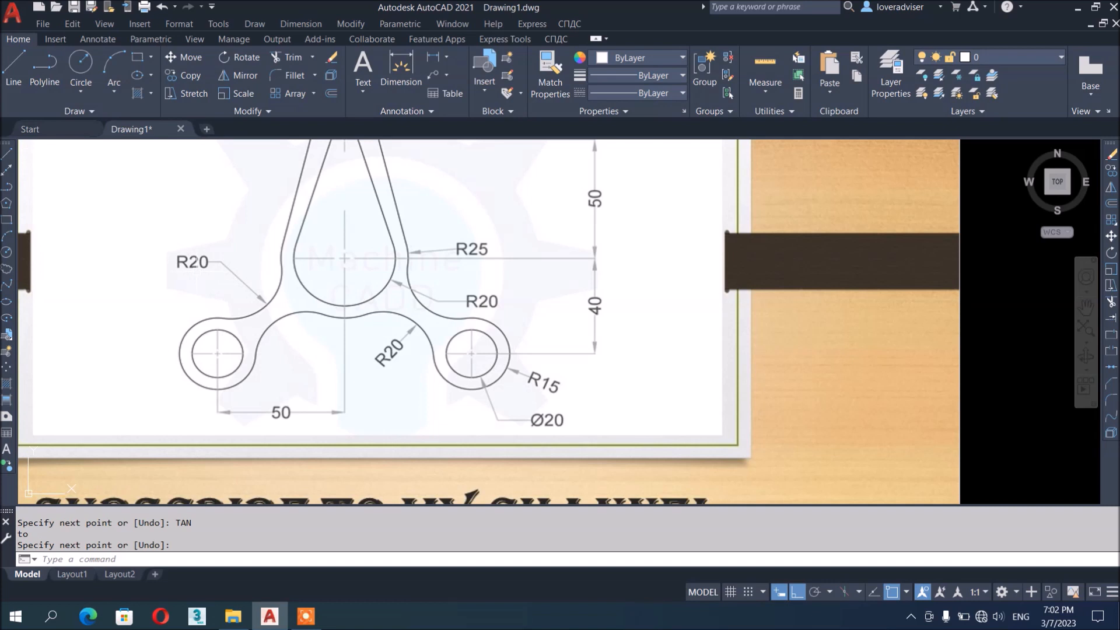
scroll(200, 271, "down", 12)
scroll(495, 231, "up", 2)
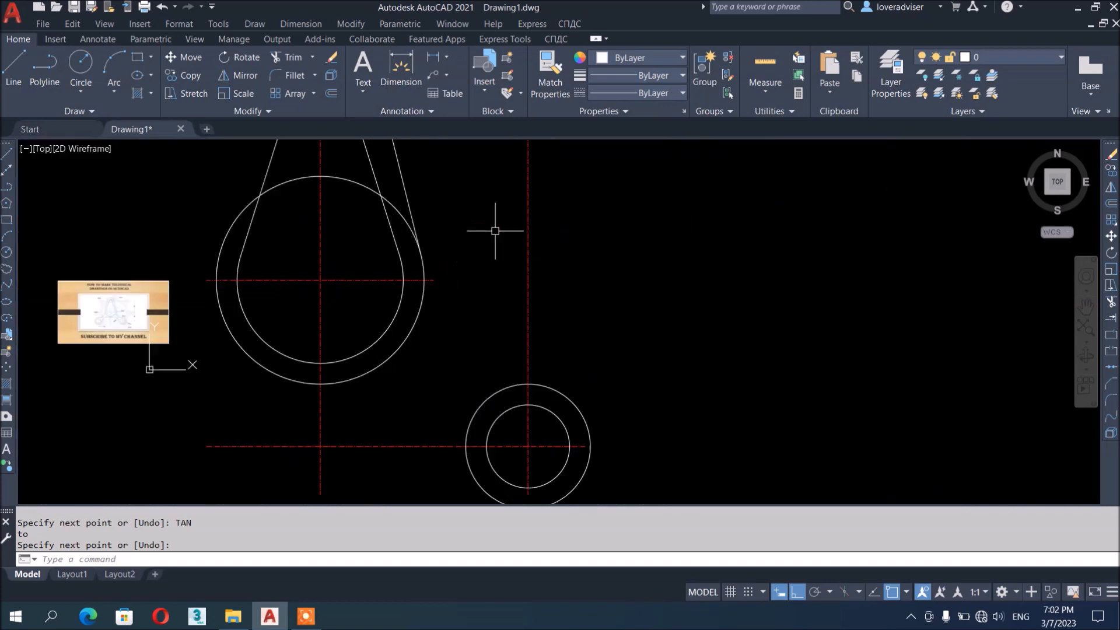
Trim away two unwanted arc pieces between the lines
middle_click_drag(461, 247, 466, 257)
type("tr")
key("Return")
left_click(400, 226)
left_click(404, 222)
key("Escape")
key("Escape")
key("Escape")
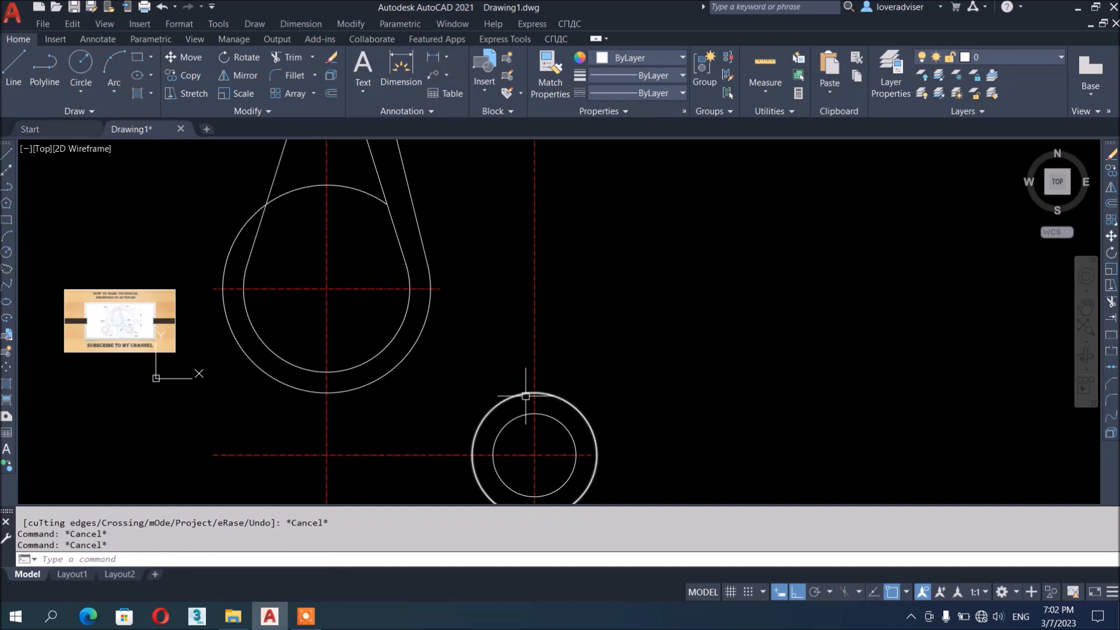
Fillet the right tangent line to the small outer circle with radius 20
type("f")
key("Return")
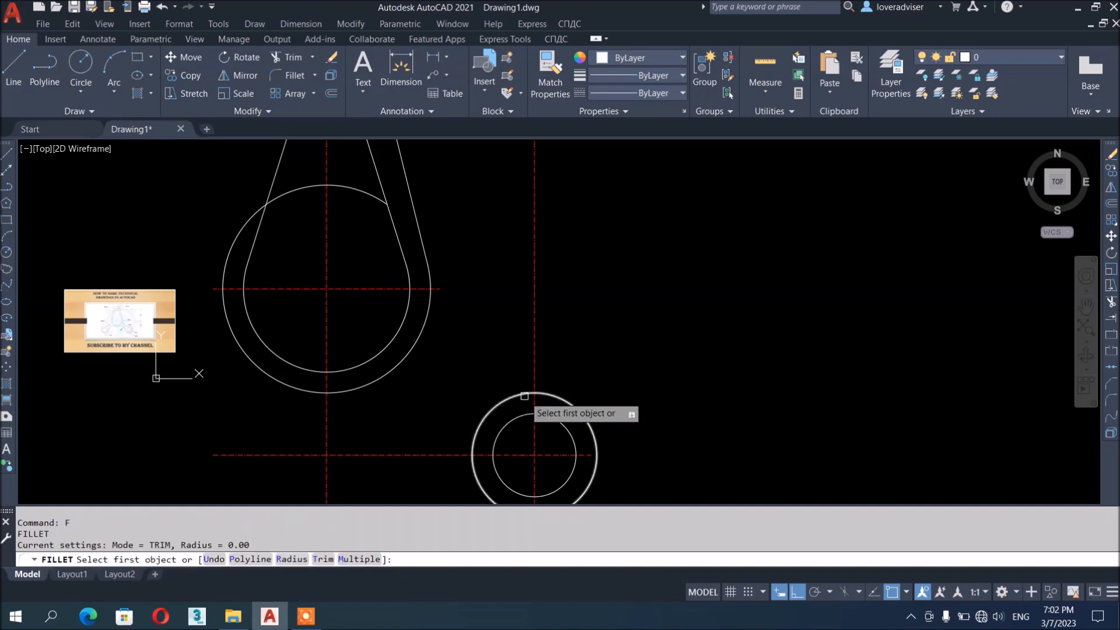
key("Return")
type("2")
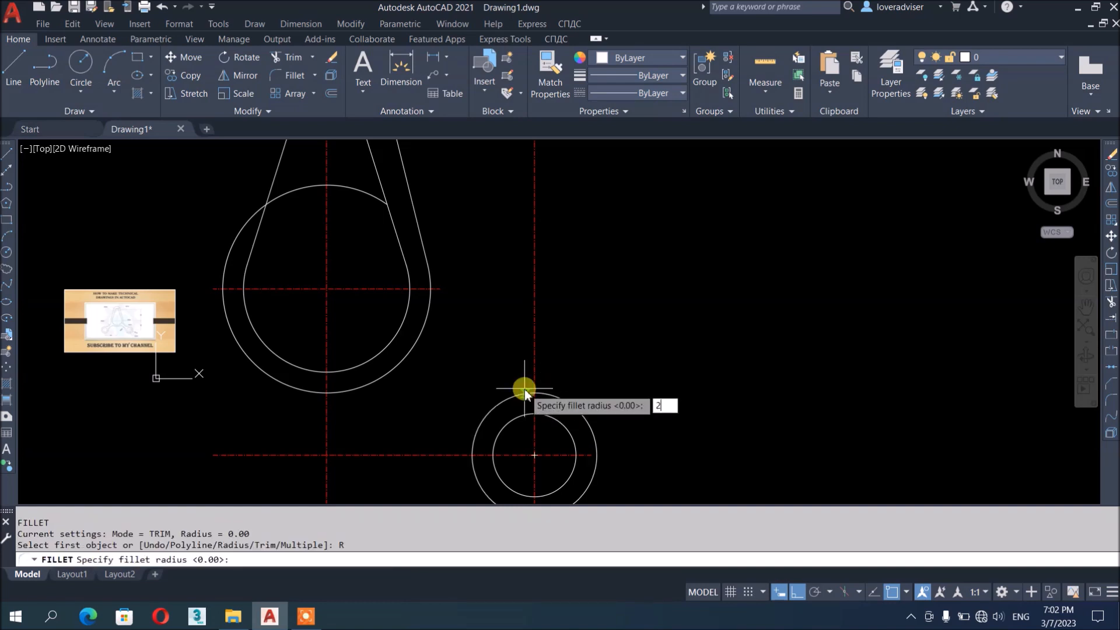
type("0")
key("Return")
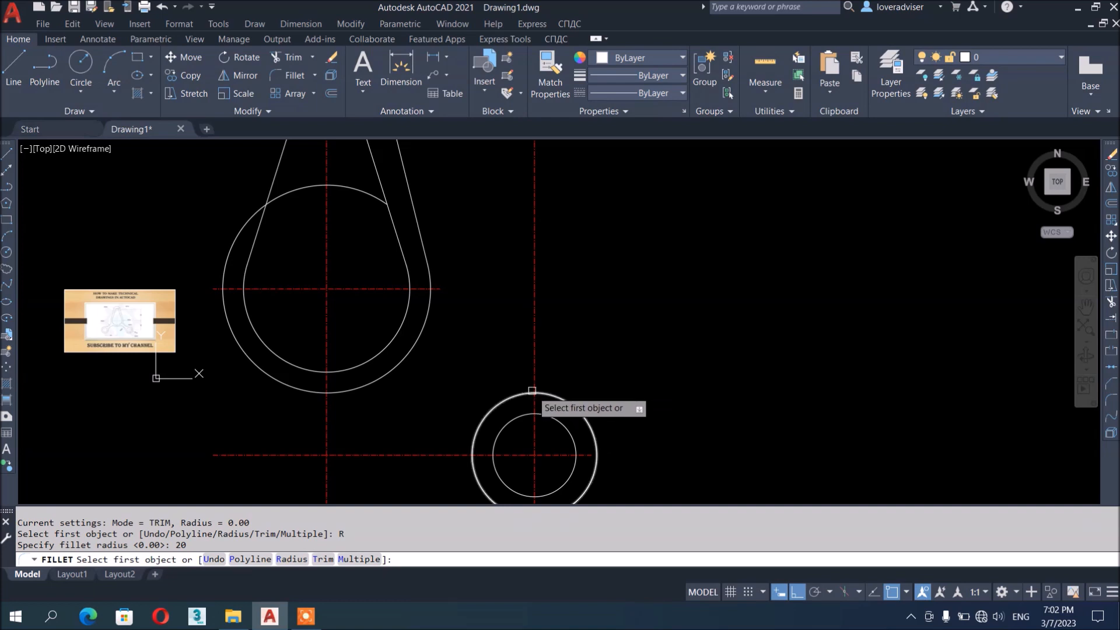
left_click(521, 394)
left_click(428, 262)
Pan and zoom across the reference drawing's lower details, then back to the drawn rings
mouse_move(535, 248)
middle_mouse_down()
mouse_move(602, 299)
mouse_move(542, 365)
mouse_move(637, 365)
mouse_move(653, 387)
middle_mouse_up()
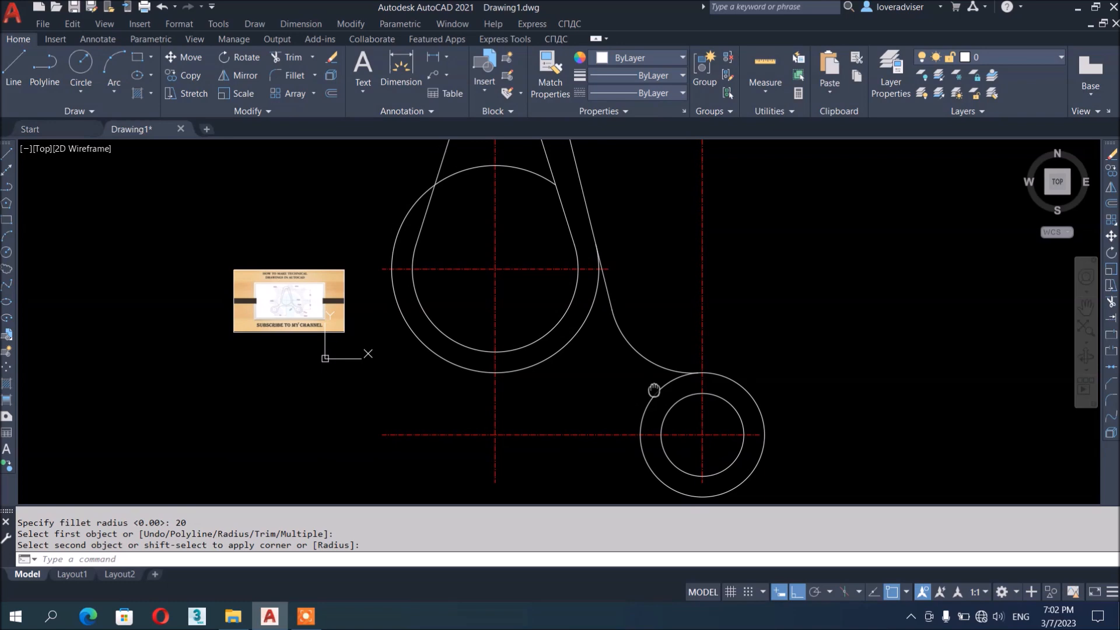
middle_click_drag(743, 380, 752, 366)
scroll(288, 305, "up", 4)
scroll(288, 305, "up", 2)
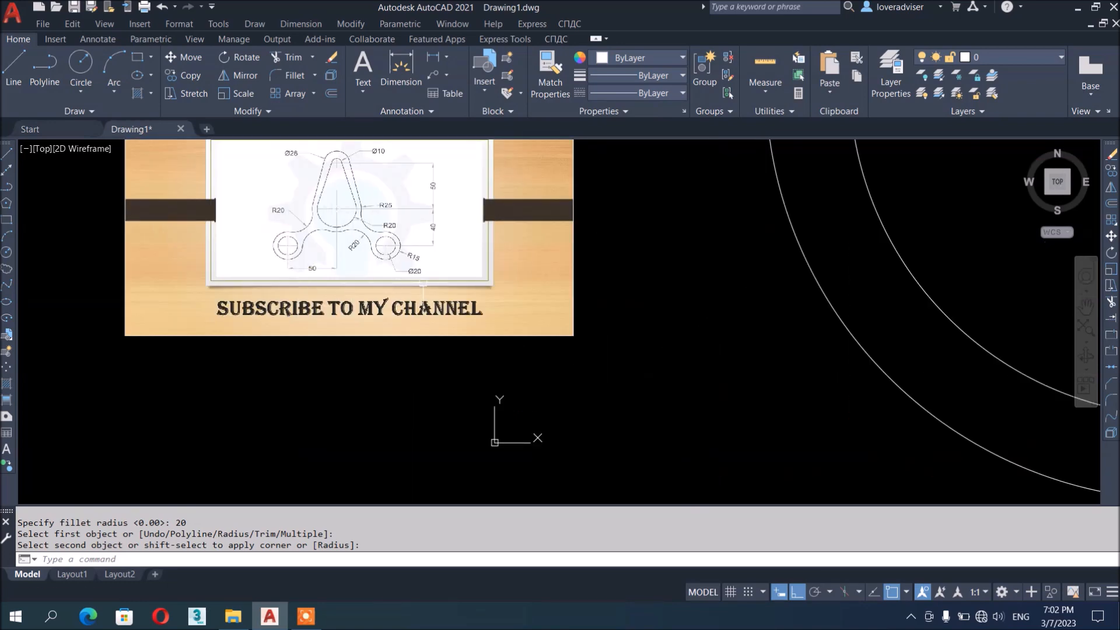
scroll(350, 304, "down", 6)
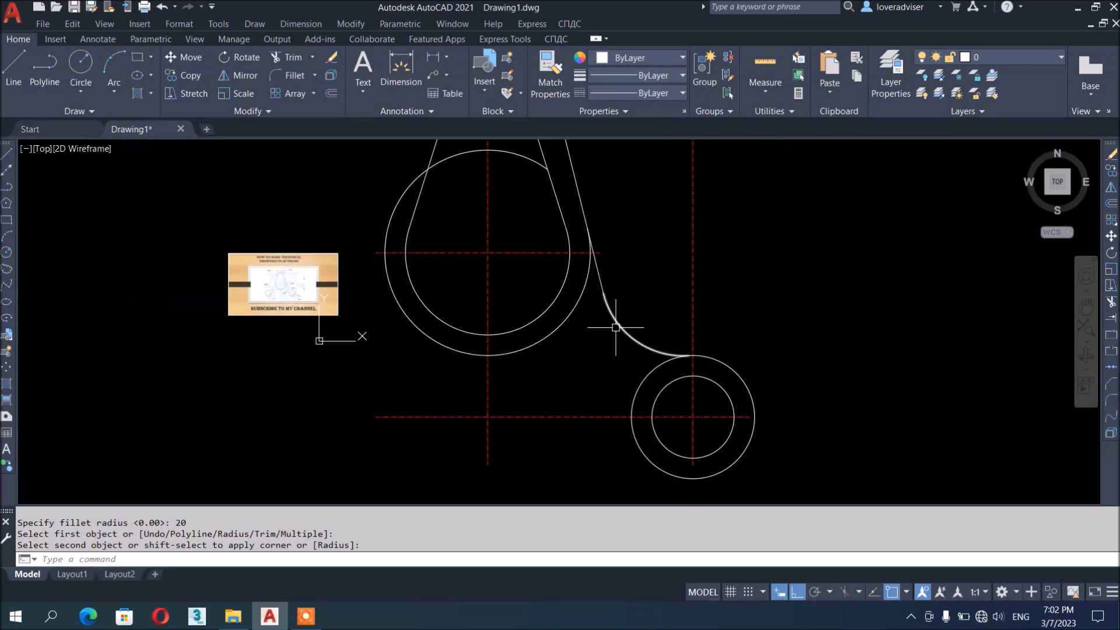
scroll(319, 340, "up", 5)
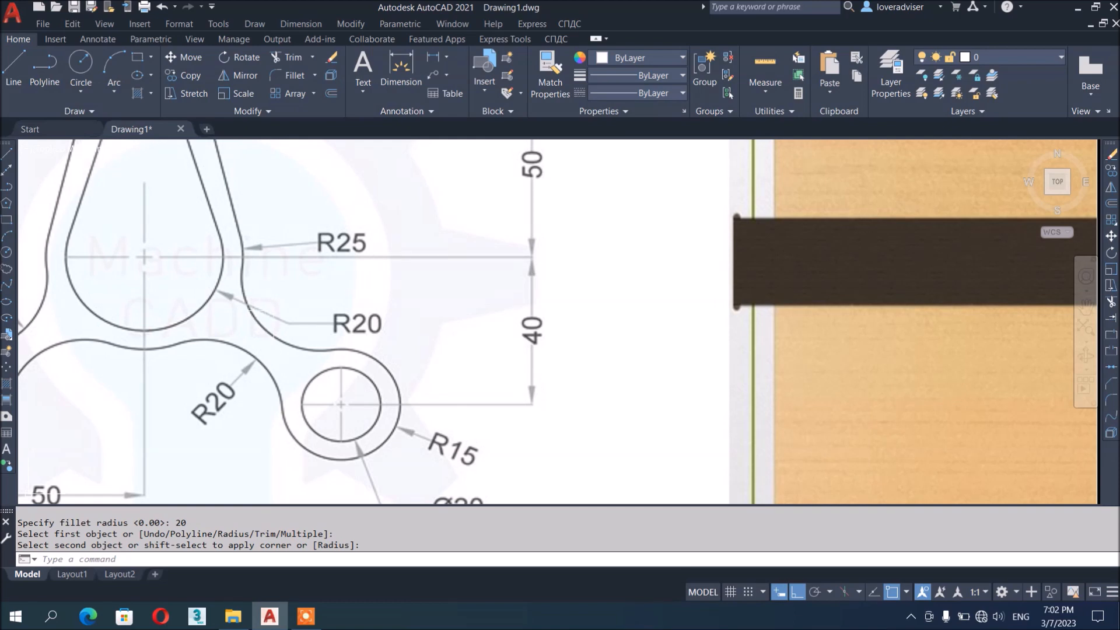
scroll(346, 277, "down", 4)
scroll(254, 294, "up", 4)
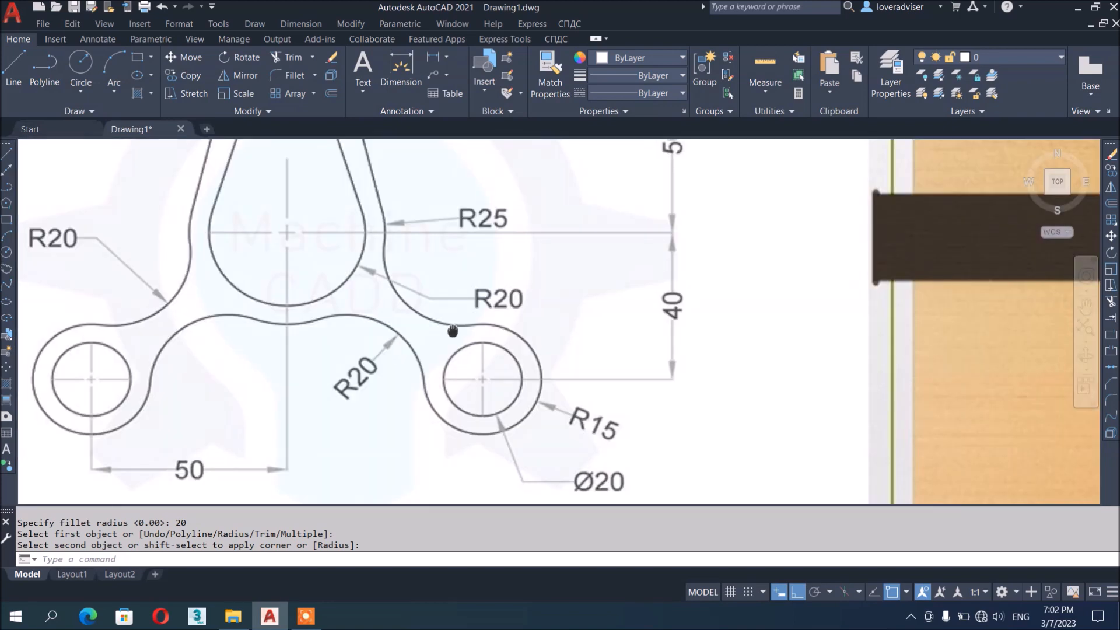
middle_click_drag(453, 331, 500, 300)
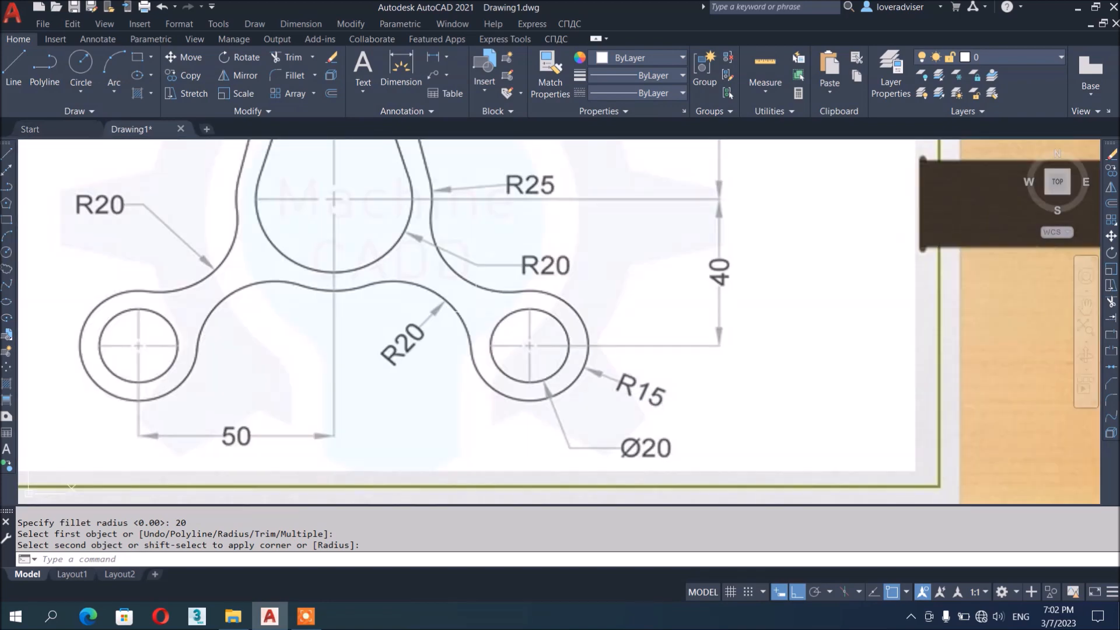
scroll(306, 276, "down", 5)
scroll(306, 276, "up", 4)
middle_click_drag(339, 310, 381, 356)
scroll(328, 274, "down", 8)
middle_click_drag(920, 410, 846, 333)
scroll(285, 227, "up", 4)
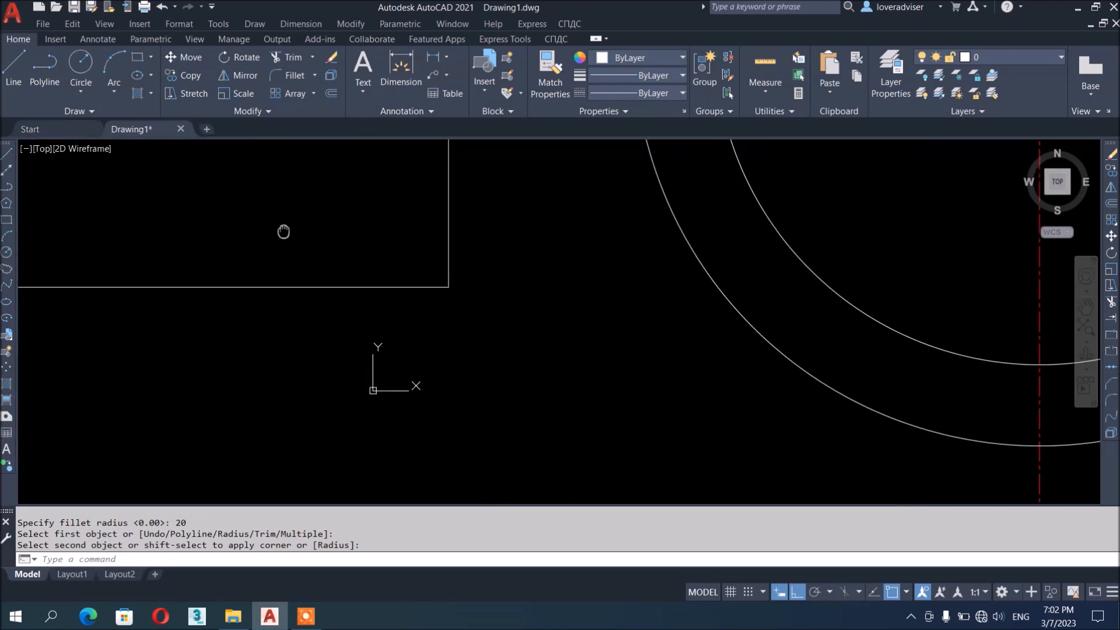
scroll(283, 227, "down", 4)
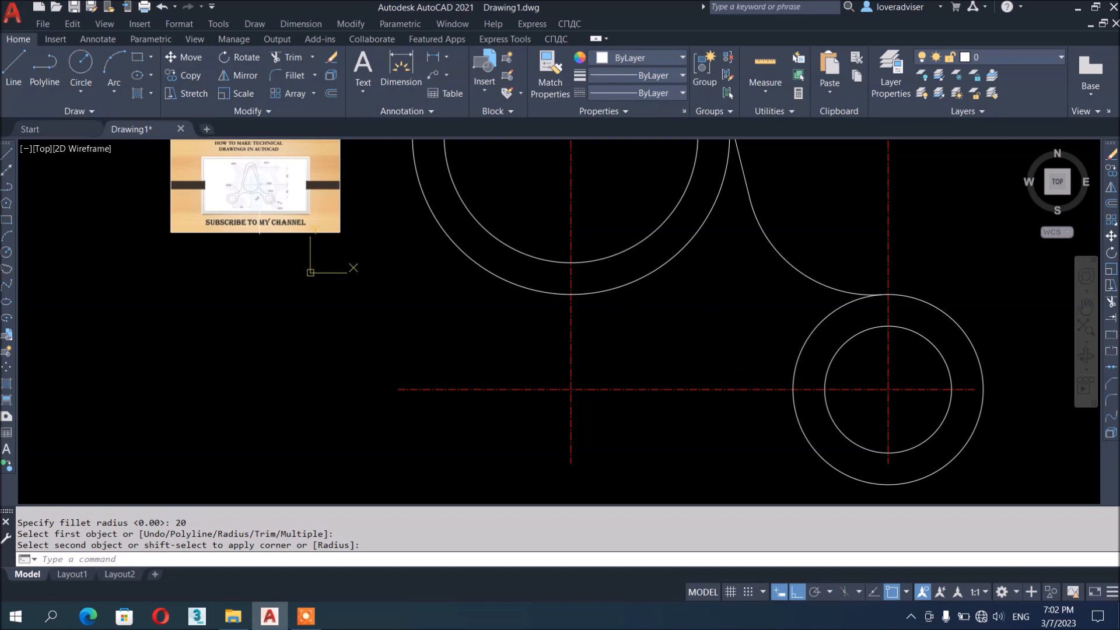
scroll(257, 193, "up", 6)
scroll(687, 332, "down", 5)
middle_click_drag(687, 332, 644, 308)
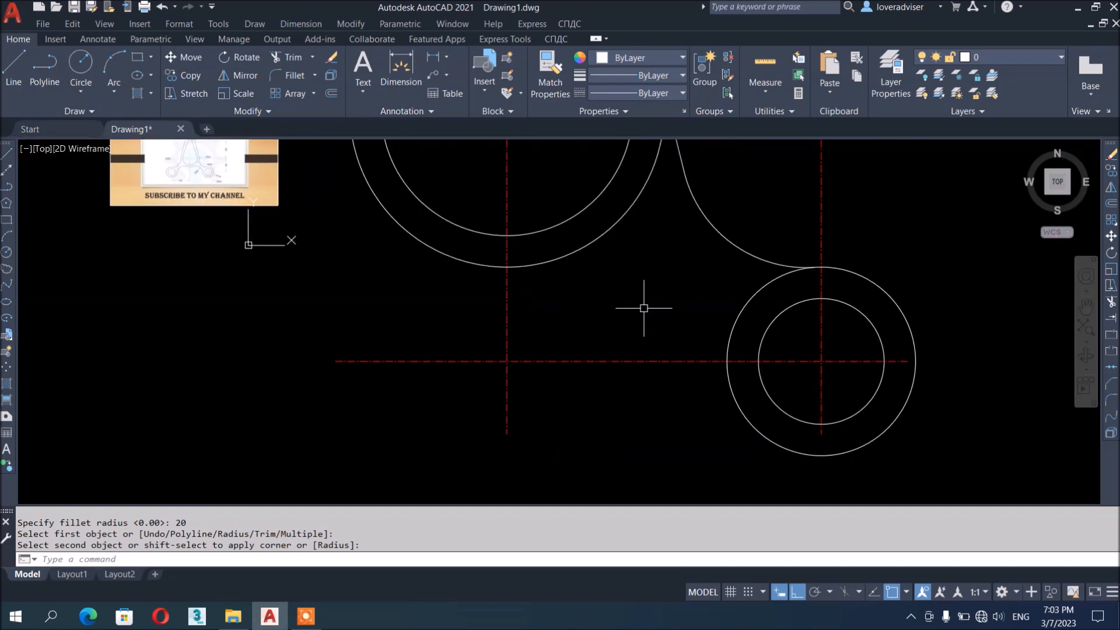
Add a radius-20 fillet between the lower-right ring's outer circle and the central ring
key("Return")
type("R")
key("Return")
type("20")
key("Return")
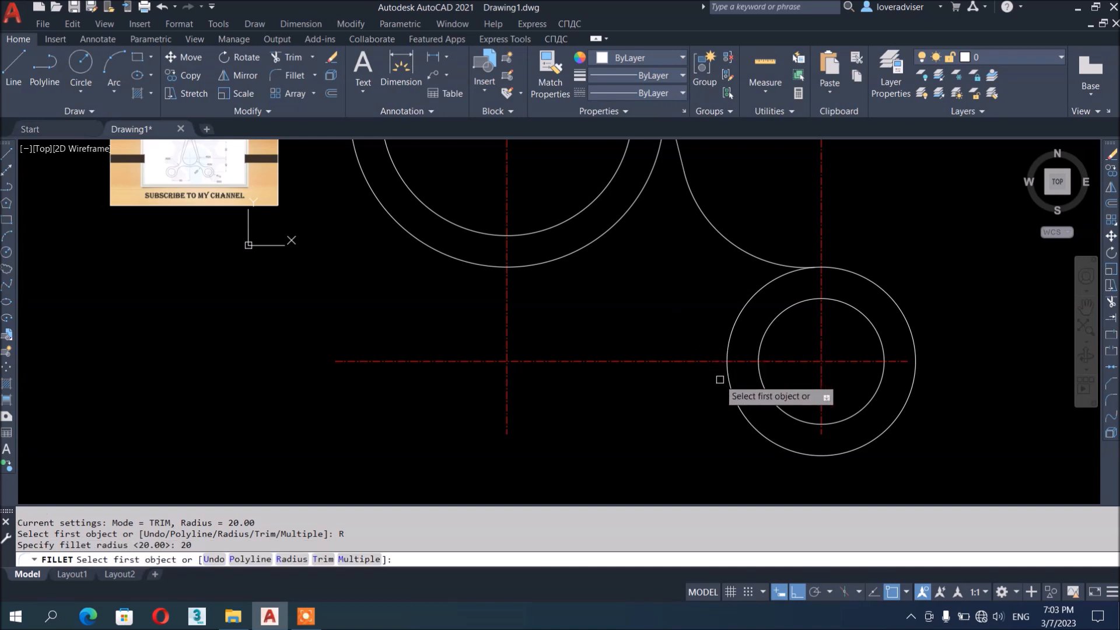
left_click(732, 386)
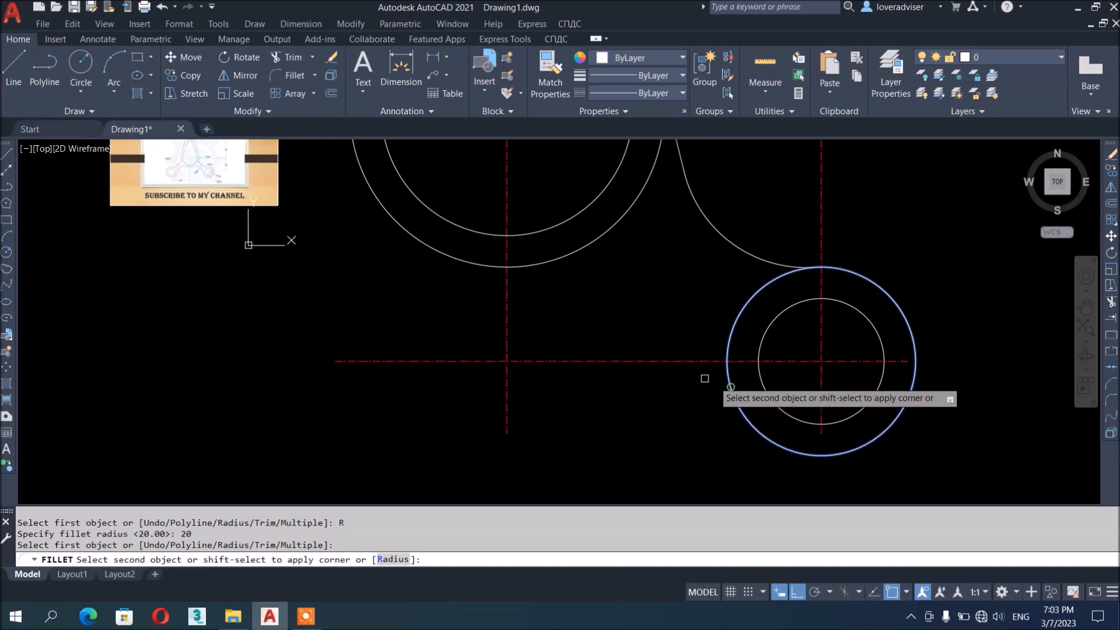
left_click(553, 266)
scroll(804, 355, "down", 4)
mouse_move(824, 413)
middle_mouse_down()
mouse_move(821, 430)
mouse_move(804, 403)
mouse_move(800, 353)
middle_mouse_up()
scroll(535, 315, "up", 10)
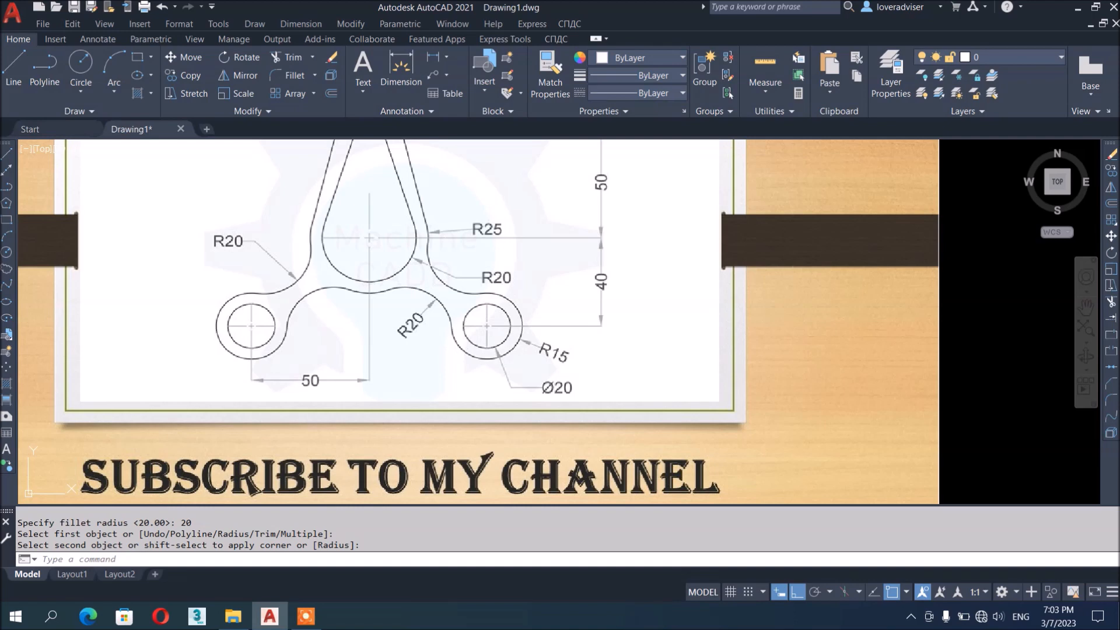
scroll(443, 267, "down", 10)
middle_click_drag(1000, 367, 779, 272)
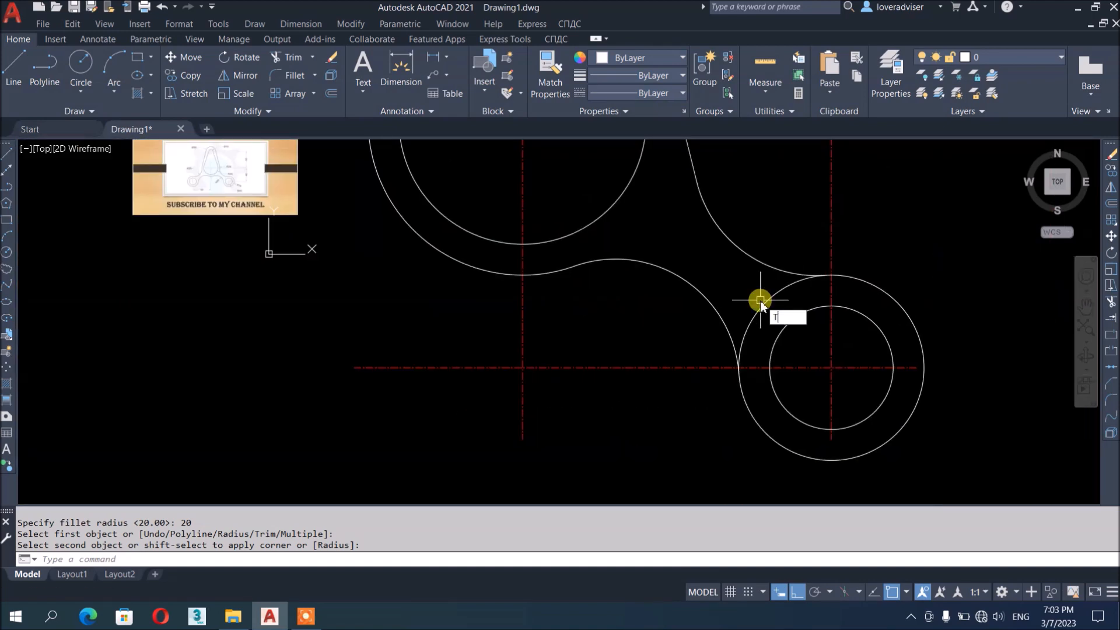
Window-select the right lobe's arcs and circles
type("R")
key("Return")
scroll(770, 303, "down", 2)
scroll(780, 319, "up", 12)
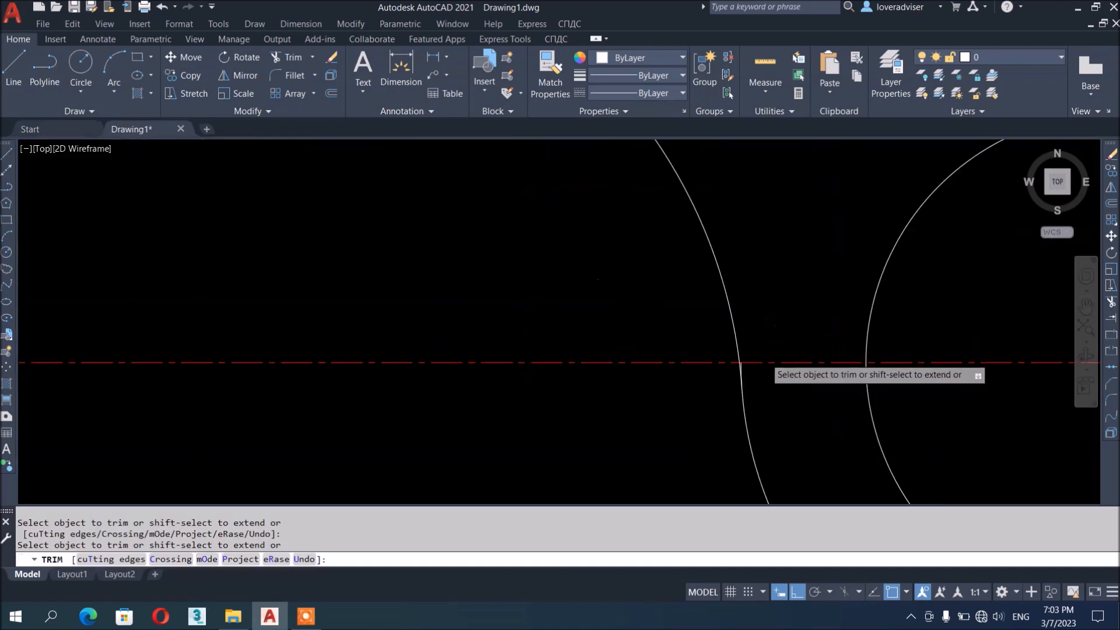
scroll(706, 309, "down", 10)
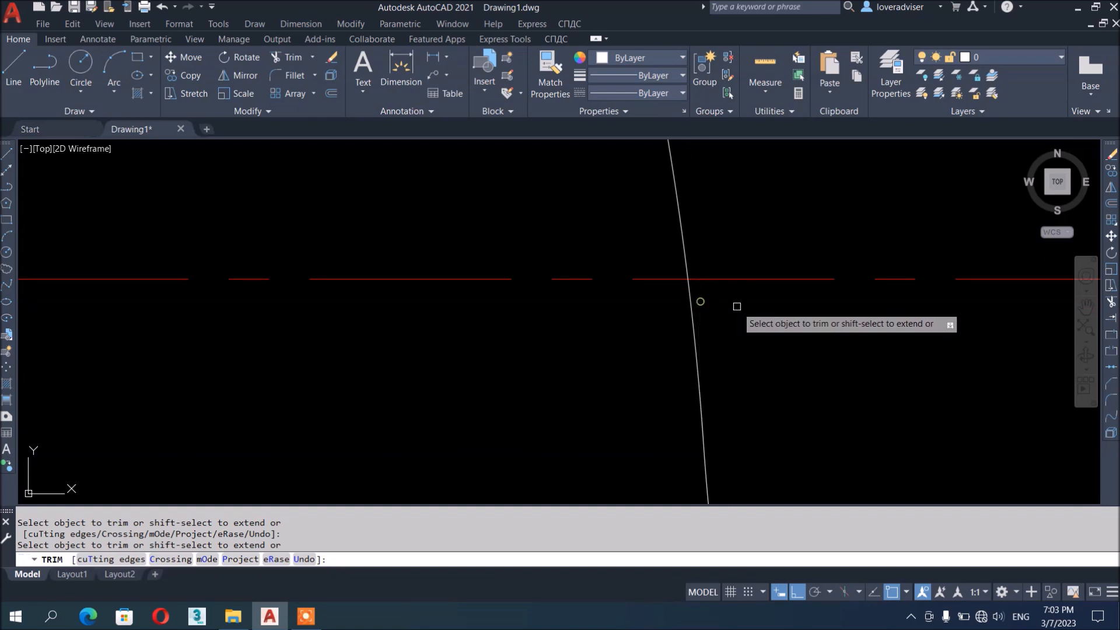
scroll(610, 417, "up", 5)
scroll(758, 275, "down", 8)
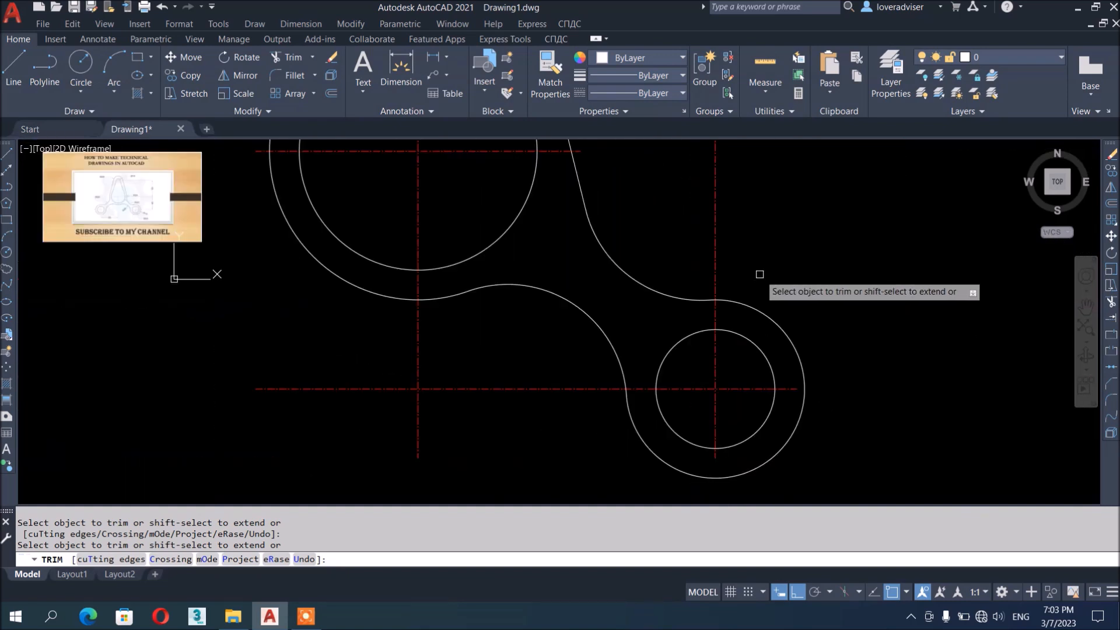
key("Escape")
key("Escape")
left_click(643, 238)
left_click(839, 391)
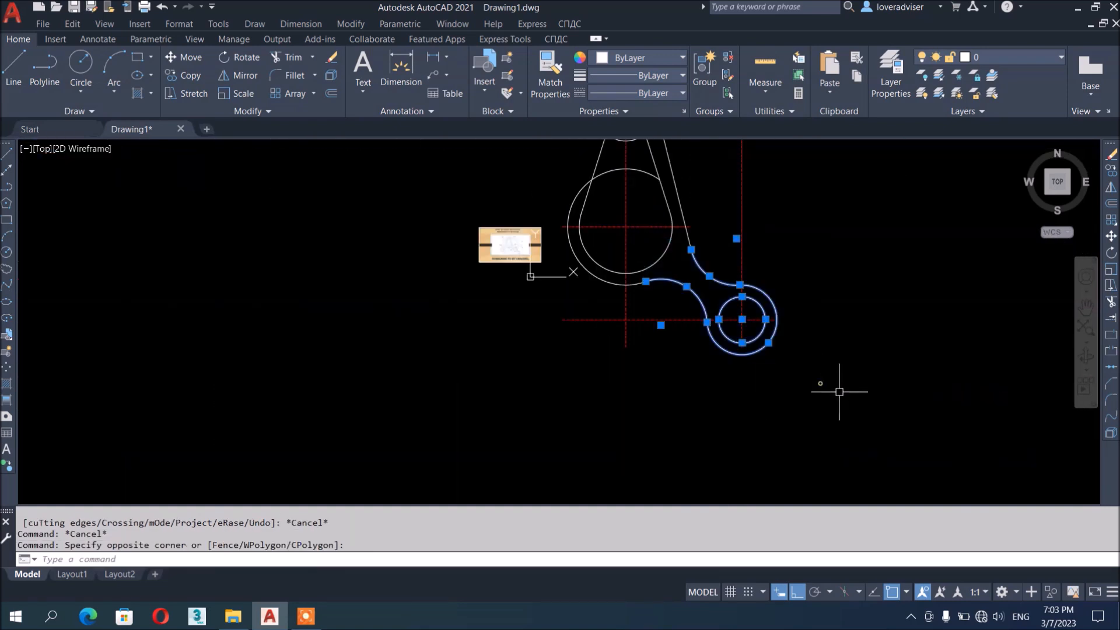
Mirror the selected right lobe across the vertical centre line, keeping the original
middle_click_drag(672, 369, 687, 396)
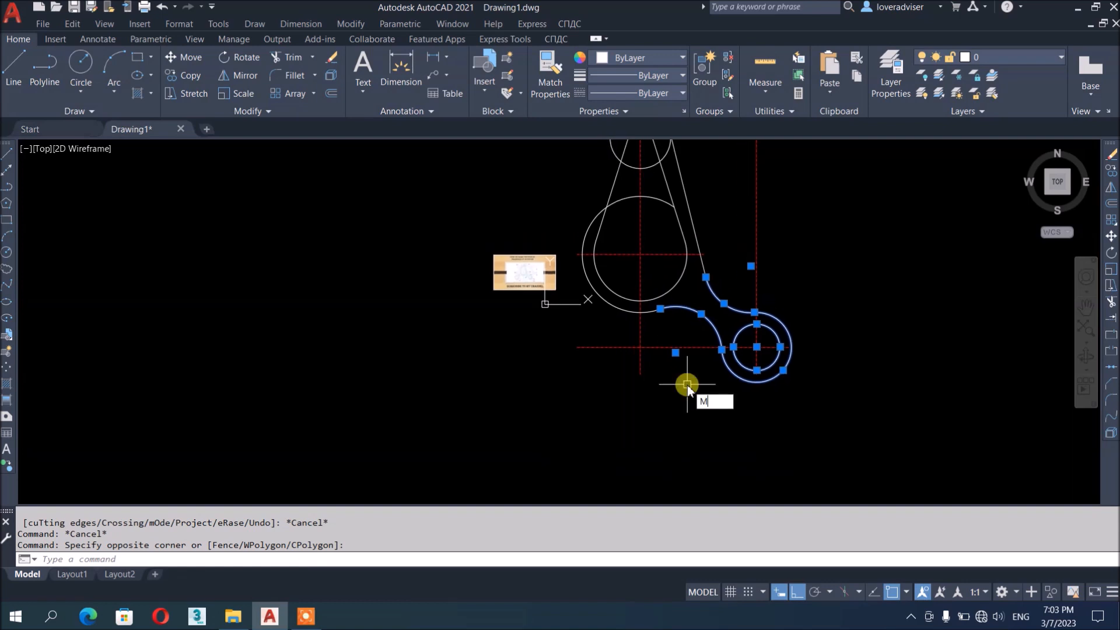
type("I")
key("Return")
left_click(640, 349)
left_click(670, 445)
key("Return")
middle_click_drag(638, 287, 639, 295)
scroll(639, 294, "up", 4)
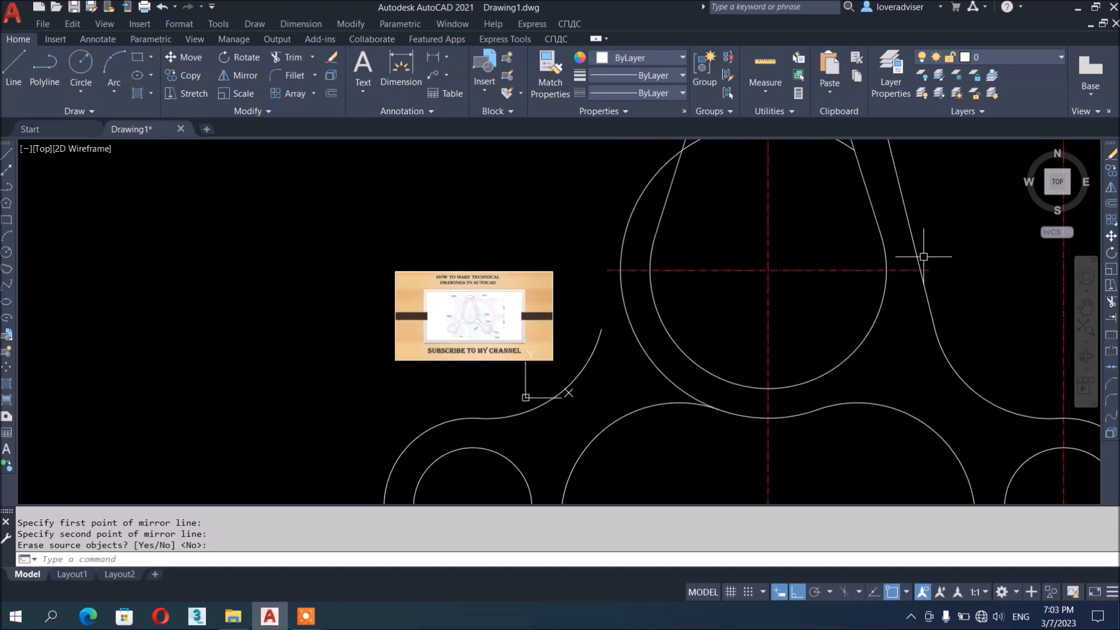
Mirror the right slanted edge line onto the left side, keeping the original
left_click(913, 252)
scroll(784, 327, "down", 4)
scroll(789, 348, "up", 1)
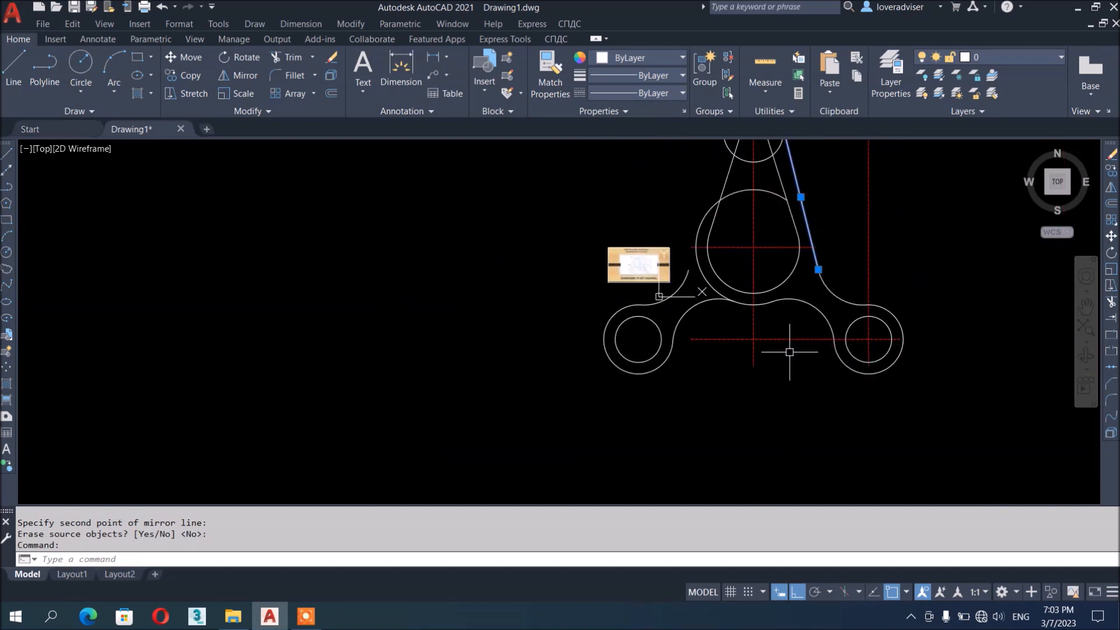
type("MI")
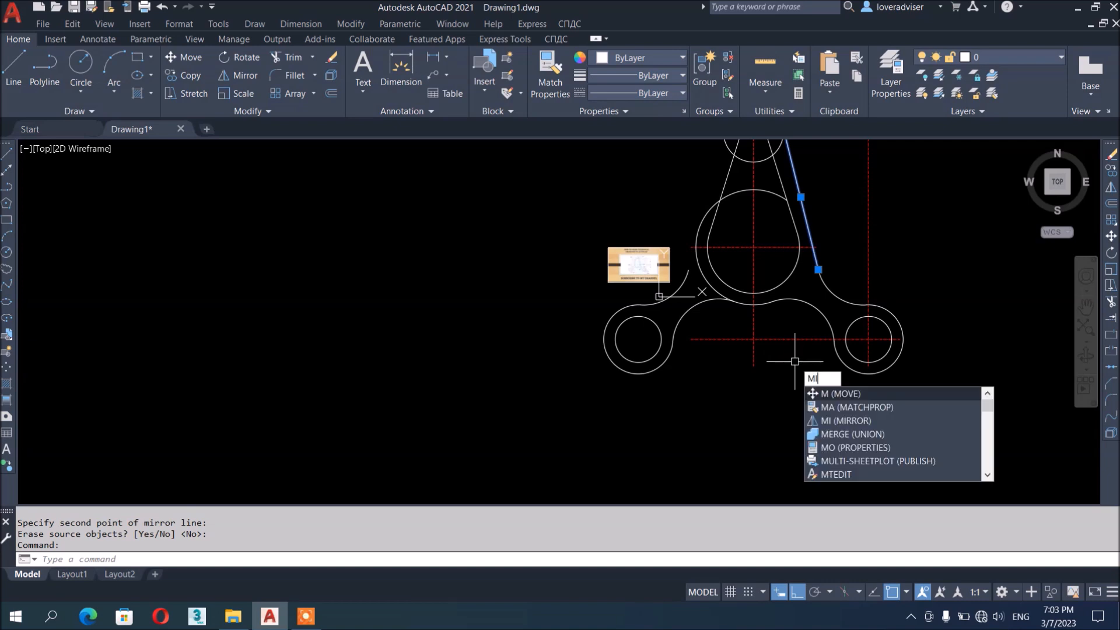
key("Return")
left_click(753, 366)
left_click(772, 431)
key("Return")
scroll(744, 338, "up", 3)
middle_click_drag(744, 338, 773, 343)
key("Escape")
key("Escape")
key("Return")
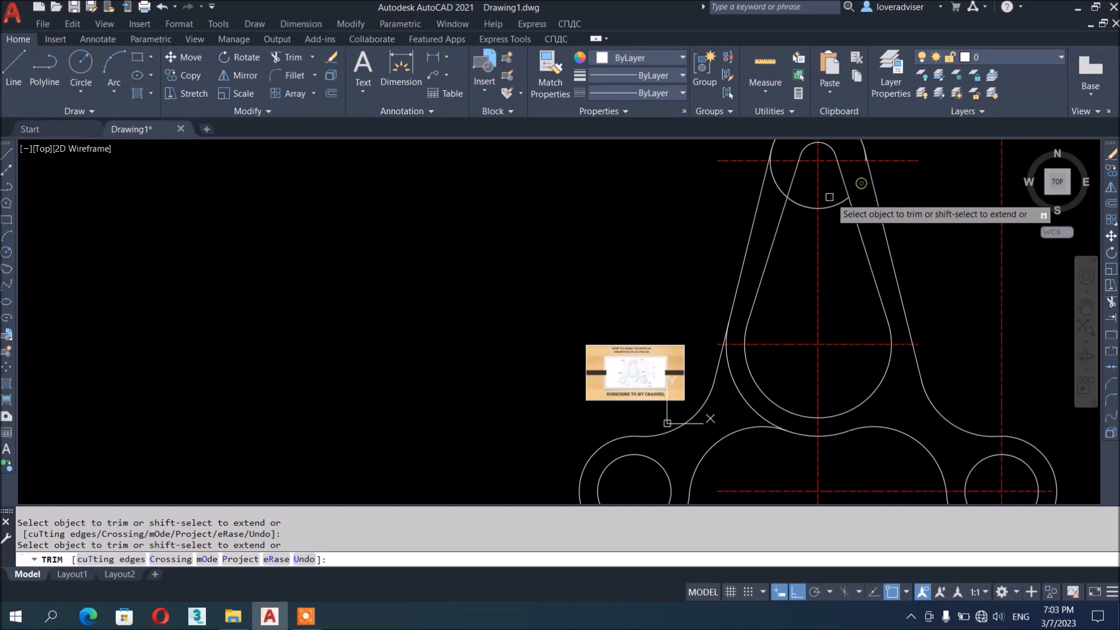
Trim the top circle's arc between the slanted edges and fence-trim the small leftover segment
left_click(781, 187)
middle_click_drag(900, 193, 900, 289)
scroll(871, 231, "up", 7)
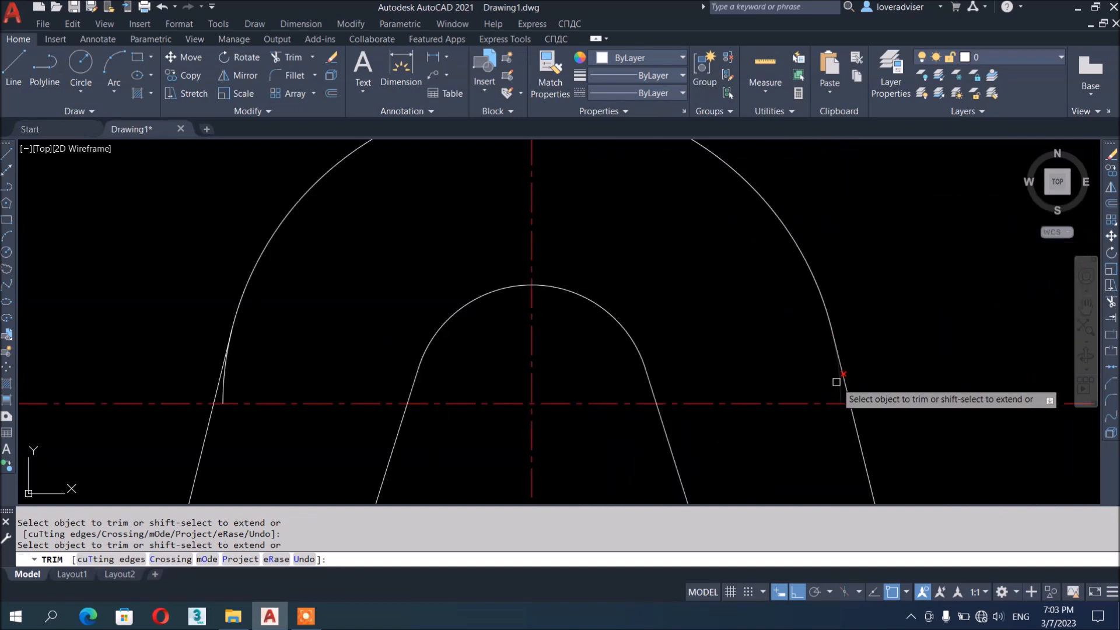
left_click_drag(835, 383, 798, 385)
key("Return")
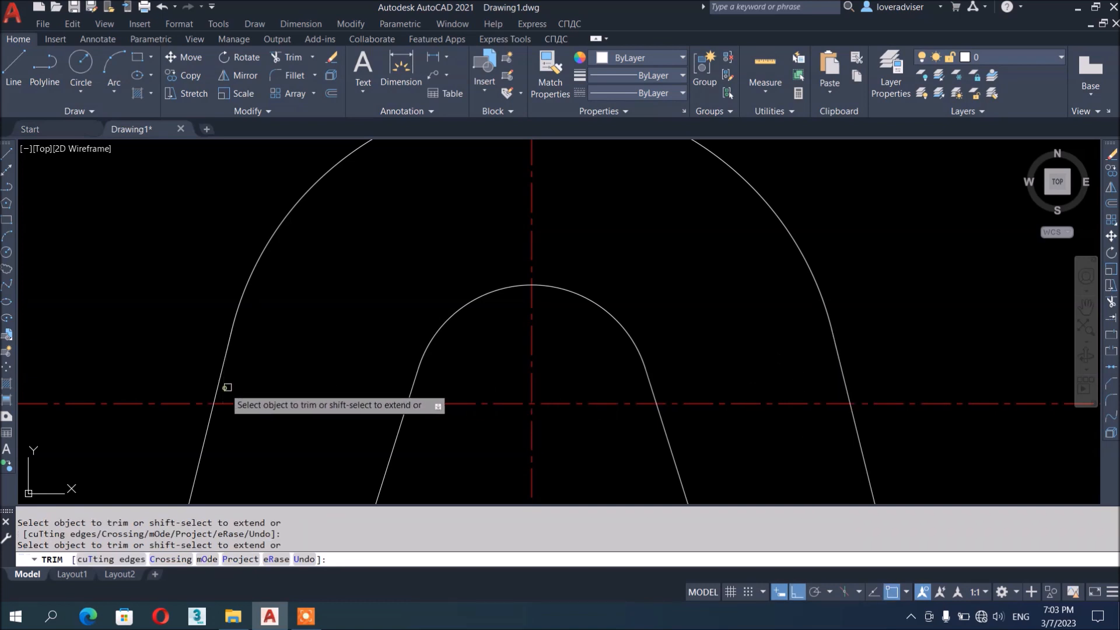
Pan and zoom around the link to check the trimmed outline, then end TRIM
scroll(633, 253, "down", 5)
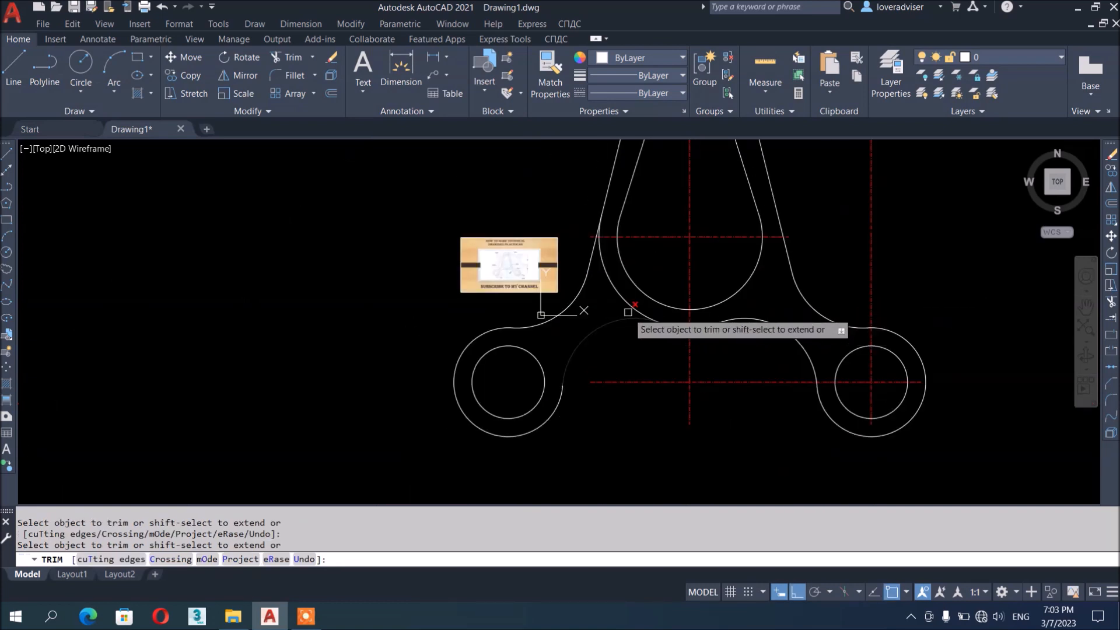
scroll(610, 233, "up", 5)
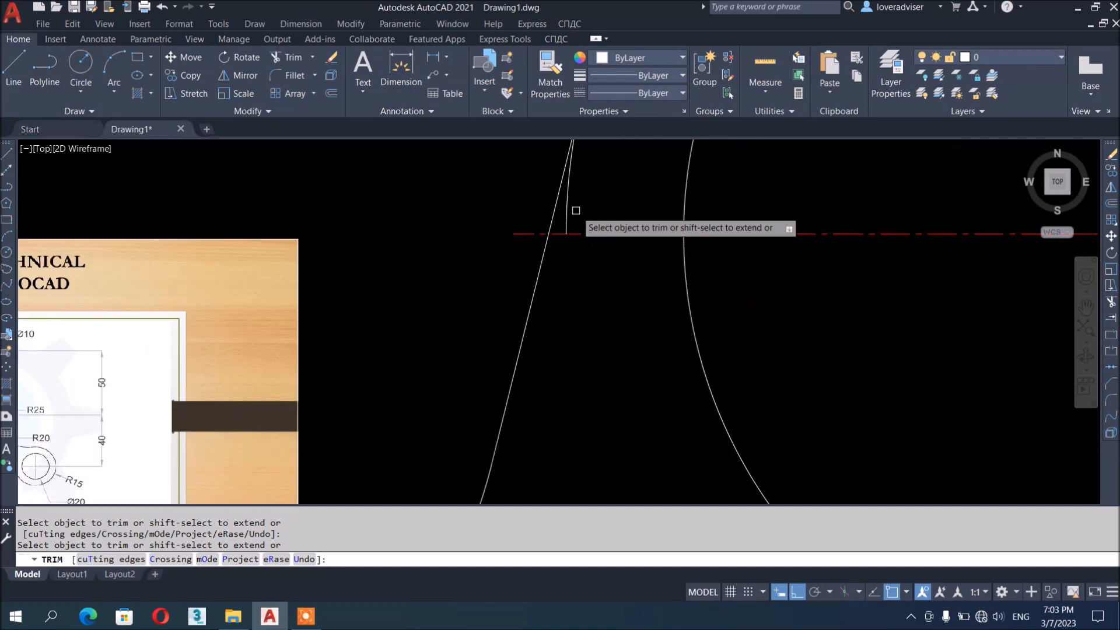
scroll(688, 201, "down", 4)
middle_click_drag(658, 400, 700, 346)
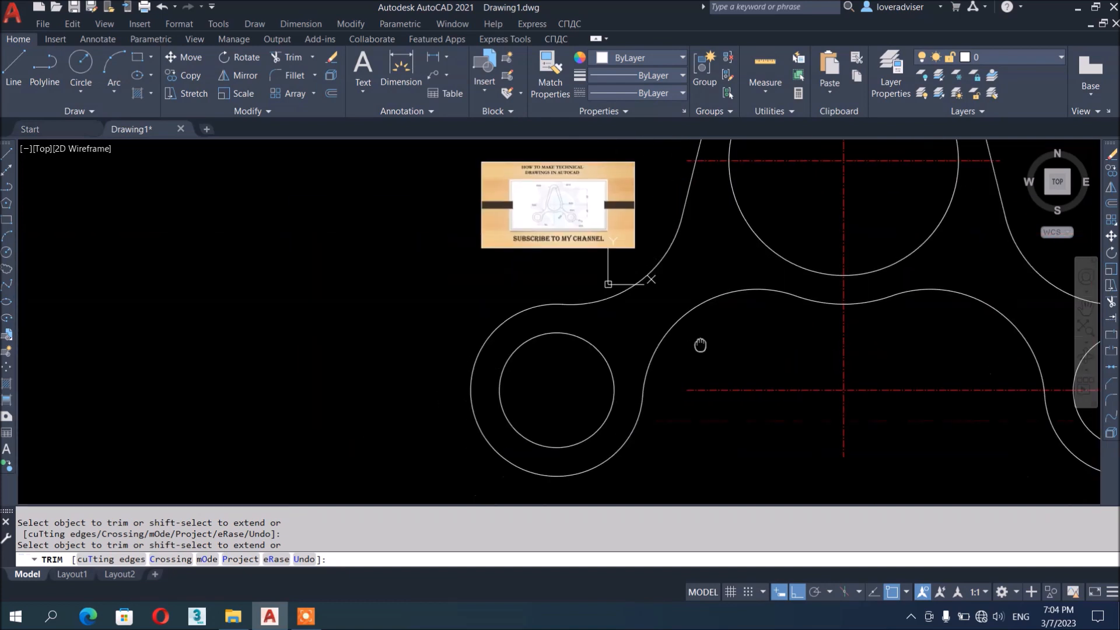
scroll(711, 372, "down", 4)
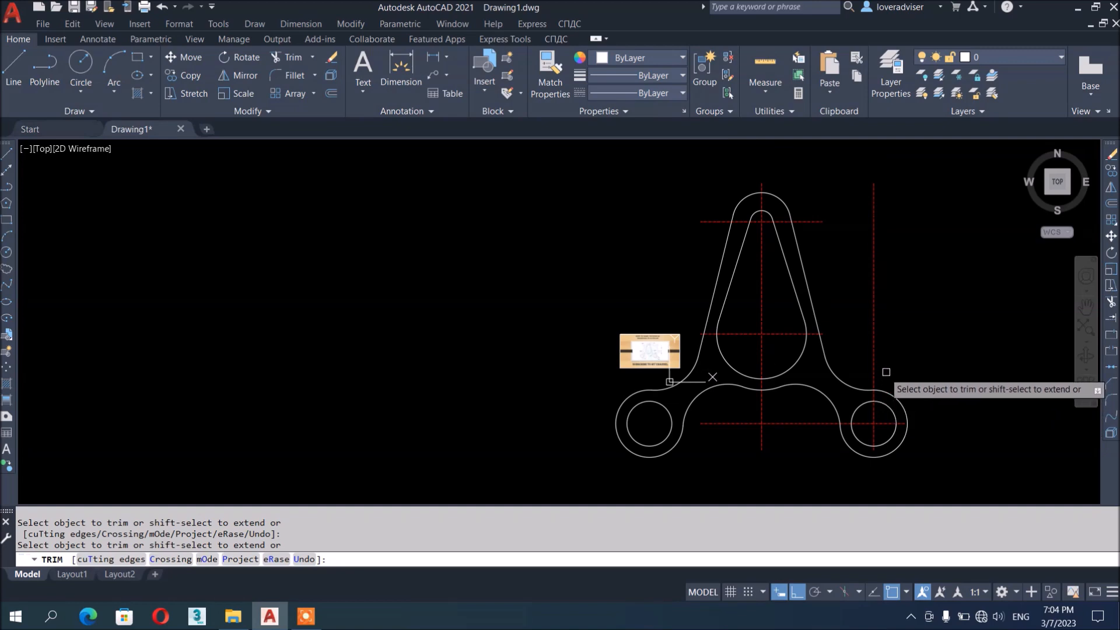
scroll(822, 375, "up", 4)
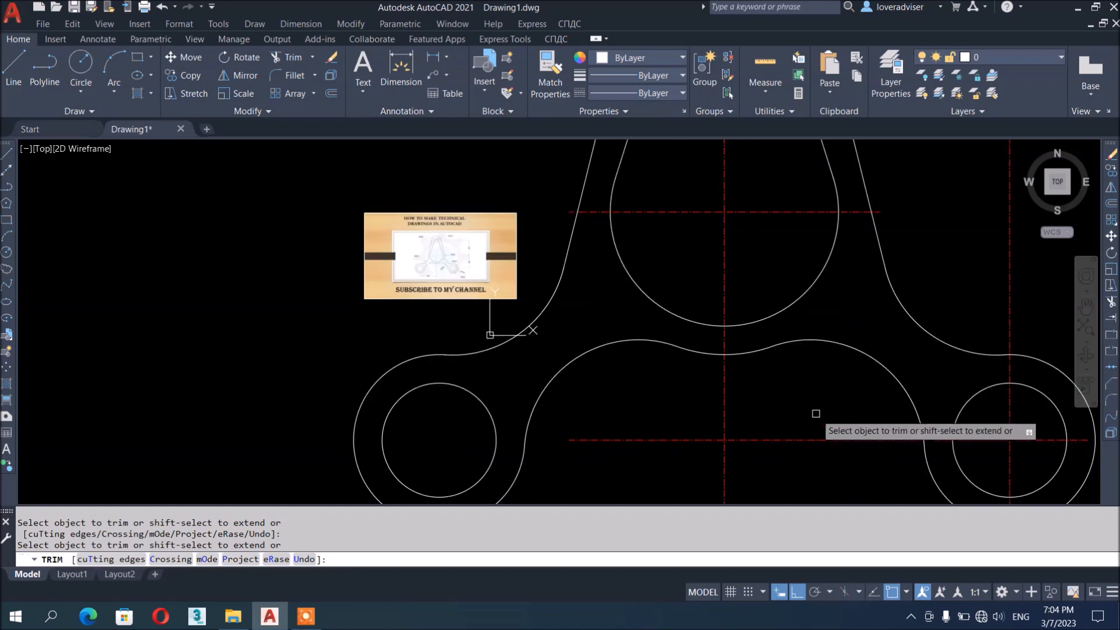
scroll(816, 414, "down", 3)
scroll(607, 330, "up", 8)
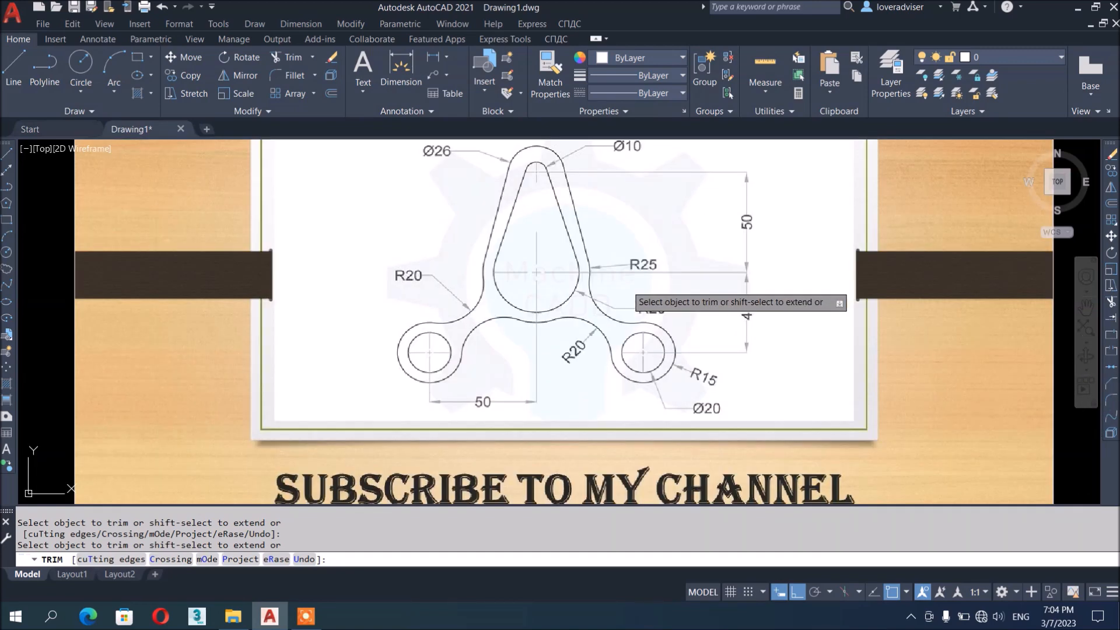
middle_click_drag(660, 295, 692, 347)
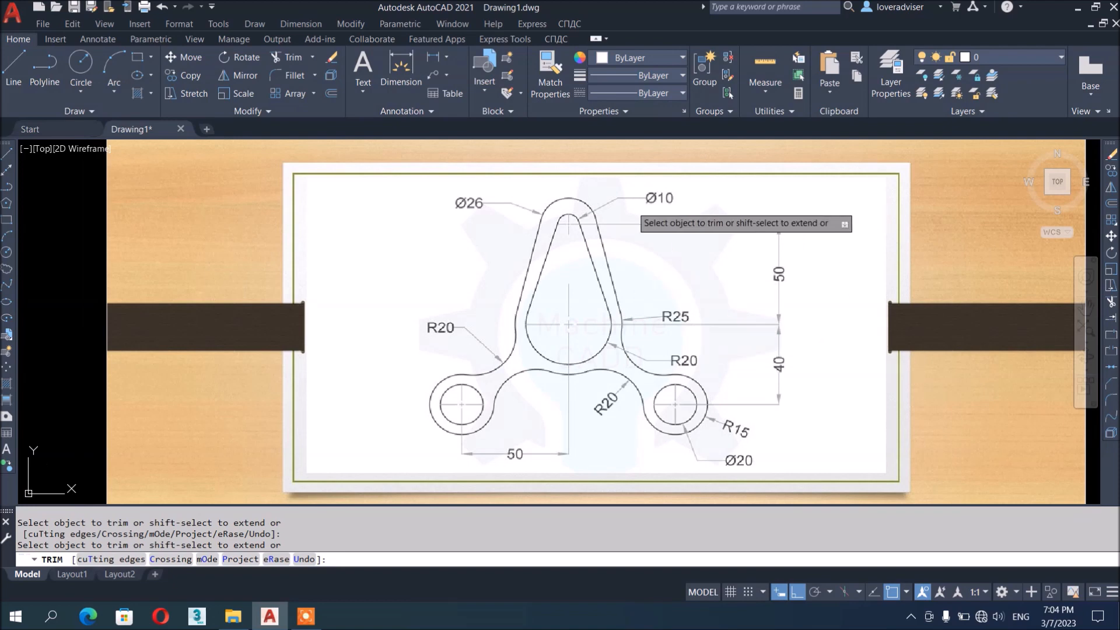
scroll(513, 213, "down", 2)
scroll(543, 344, "up", 2)
scroll(574, 339, "down", 4)
scroll(575, 340, "down", 2)
scroll(643, 343, "up", 4)
middle_click_drag(773, 368, 625, 358)
scroll(516, 299, "down", 5)
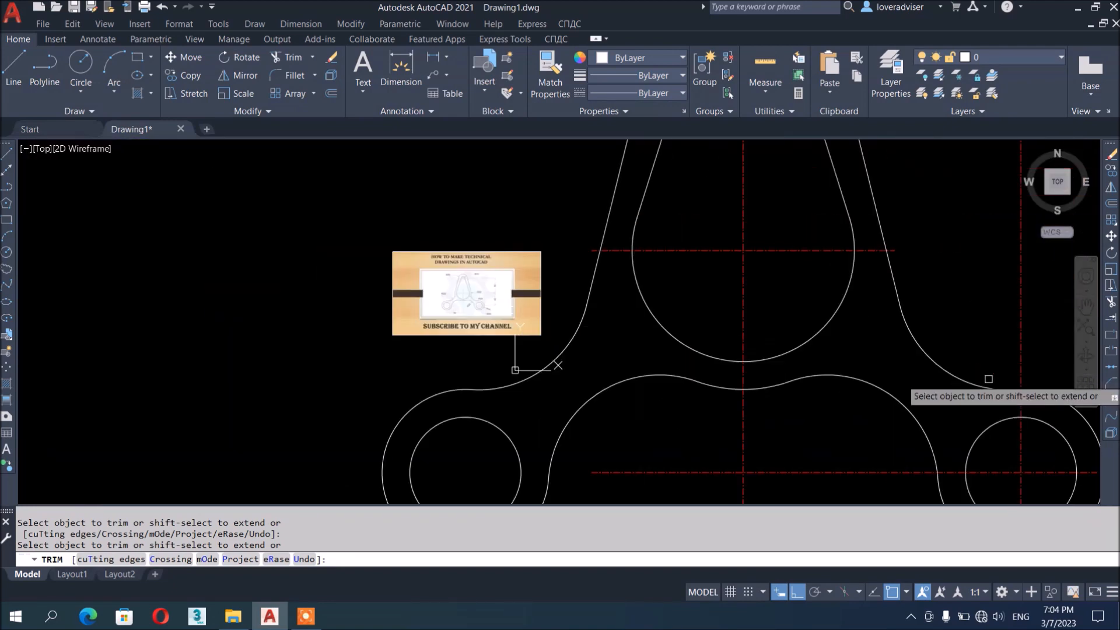
middle_click_drag(987, 378, 728, 290)
scroll(759, 304, "down", 2)
key("Escape")
middle_click_drag(790, 315, 845, 405)
scroll(716, 301, "down", 1)
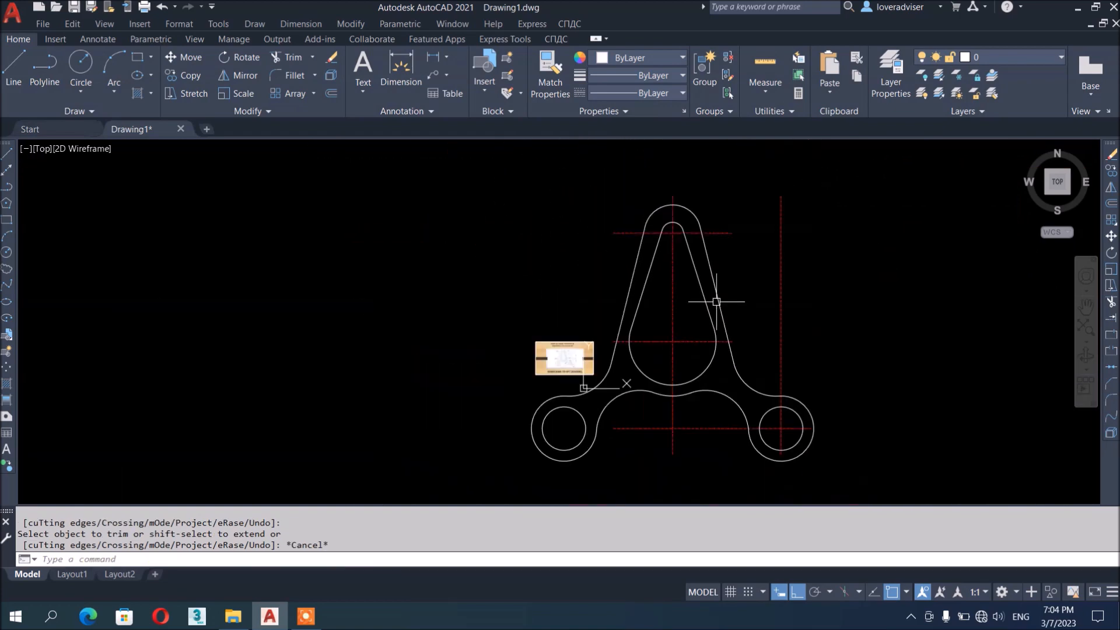
key("Escape")
middle_click_drag(716, 302, 702, 283)
Clear a stray selection of the reference image and make DIM the current layer
left_click(573, 355)
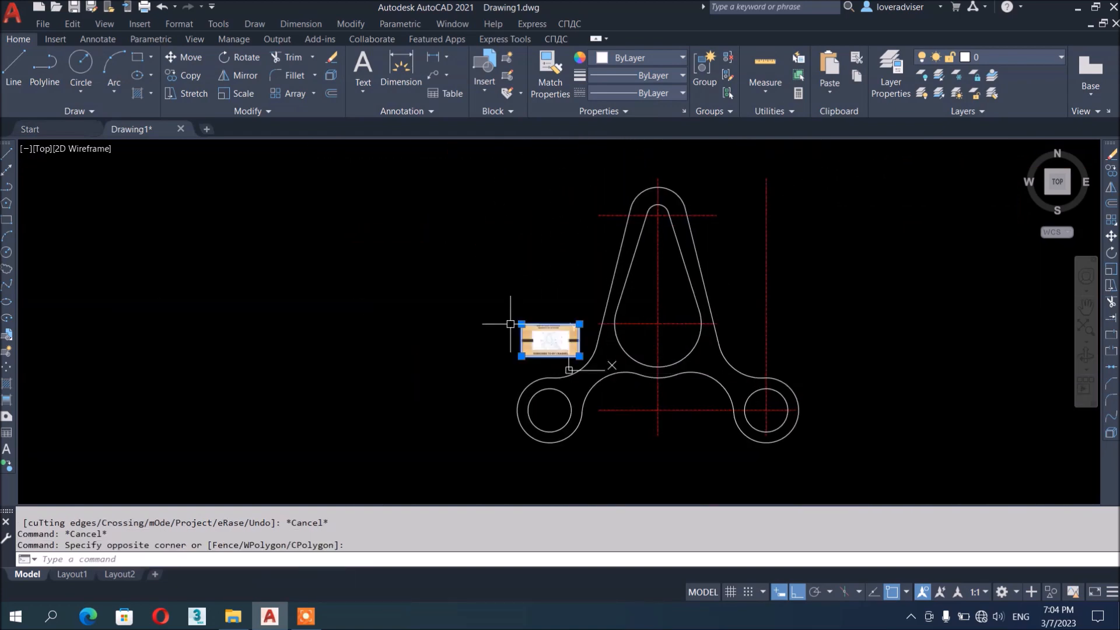
left_click(513, 322)
scroll(551, 343, "up", 4)
scroll(565, 354, "down", 4)
key("Escape")
key("Escape")
scroll(769, 282, "up", 2)
key("Escape")
middle_click_drag(716, 282, 728, 342)
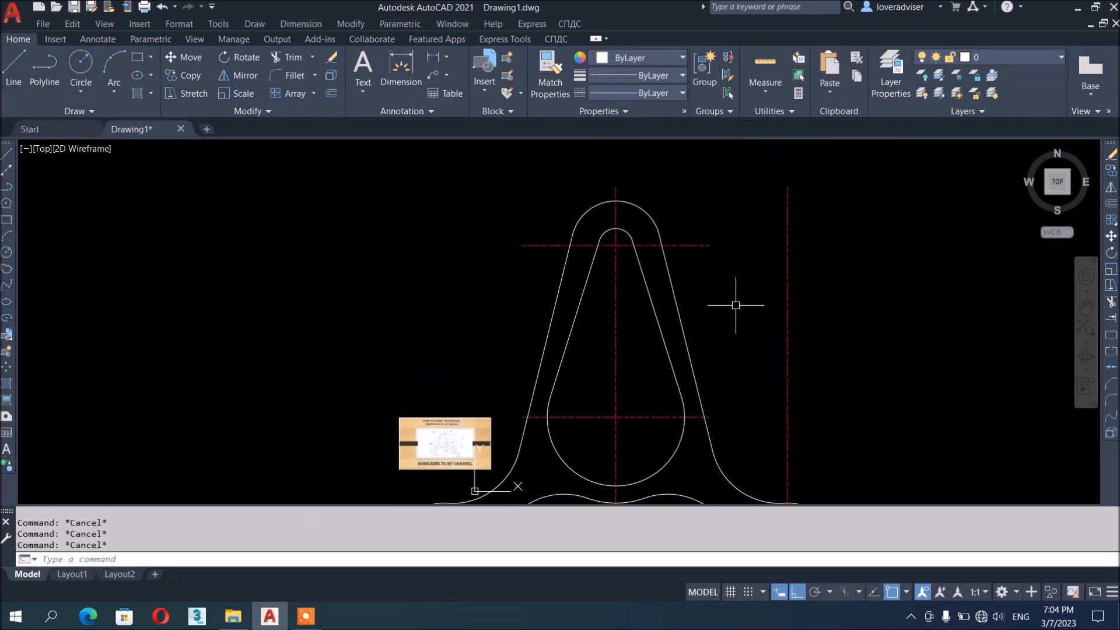
left_click(986, 61)
left_click(995, 109)
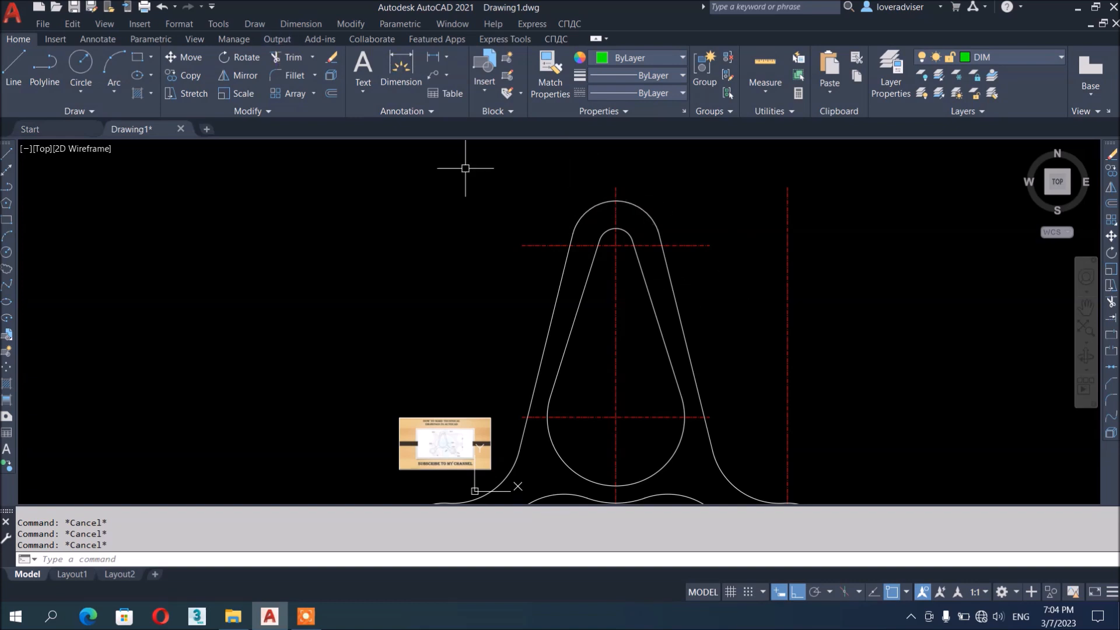
Frame the top of the part and bring up the Dimension menu
scroll(686, 221, "up", 3)
middle_click_drag(471, 274, 780, 82)
scroll(635, 255, "down", 3)
scroll(532, 360, "up", 6)
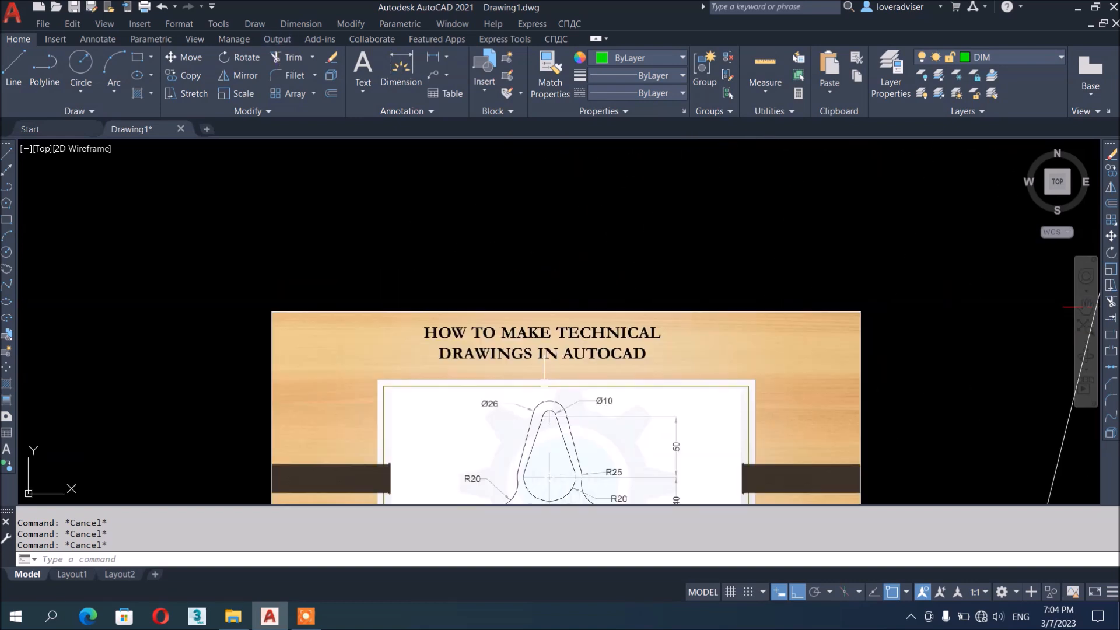
scroll(482, 402, "up", 2)
scroll(467, 402, "down", 6)
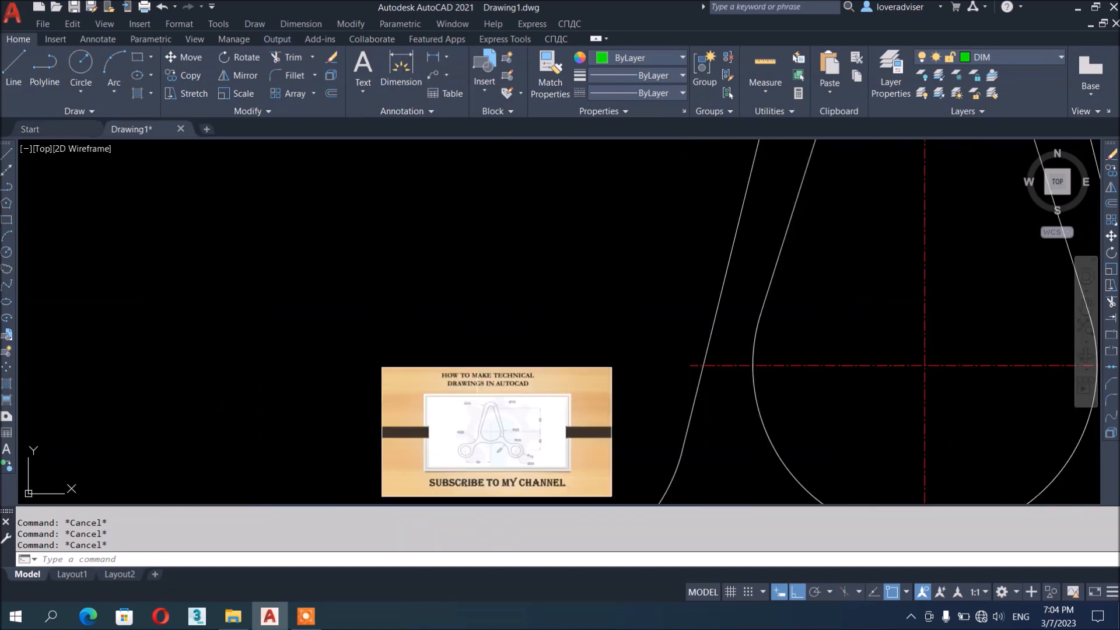
scroll(824, 363, "down", 6)
scroll(866, 304, "up", 2)
middle_click_drag(843, 264, 641, 323)
left_click(314, 25)
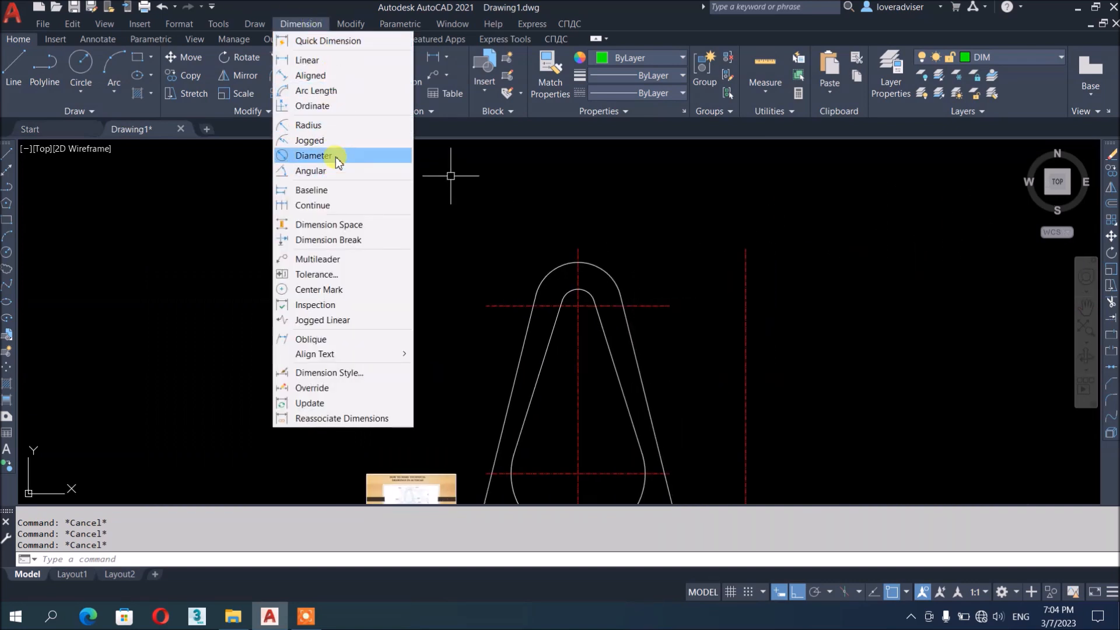
Dimension the outer top arc as Ø26 and the inner top arc as Ø10
left_click(324, 155)
left_click(605, 272)
left_click(615, 240)
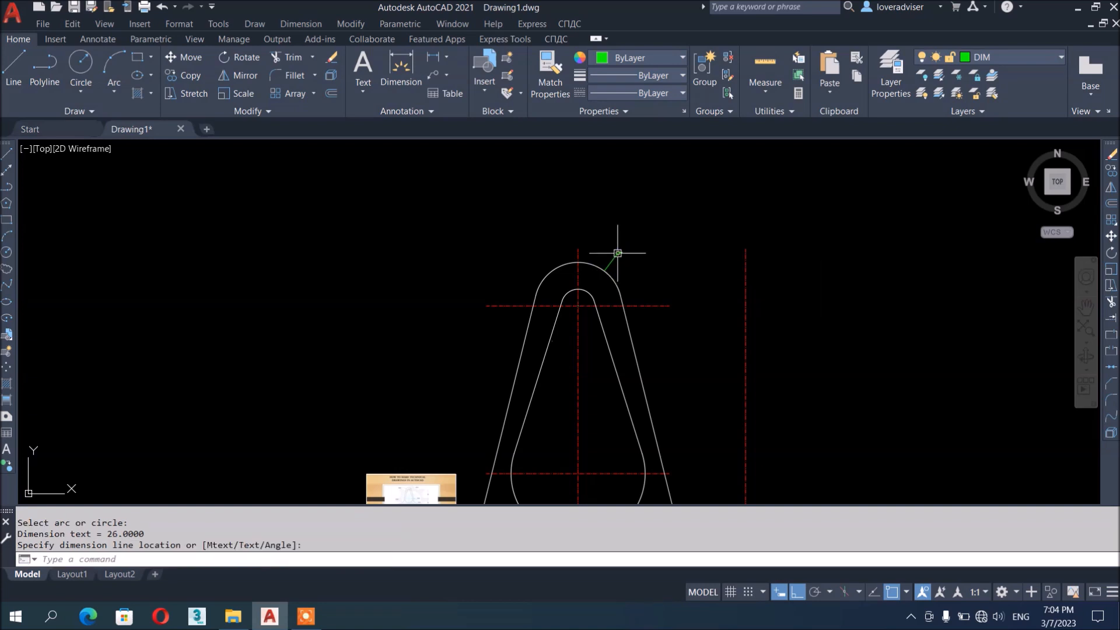
scroll(588, 300, "up", 6)
key("Return")
left_click(591, 274)
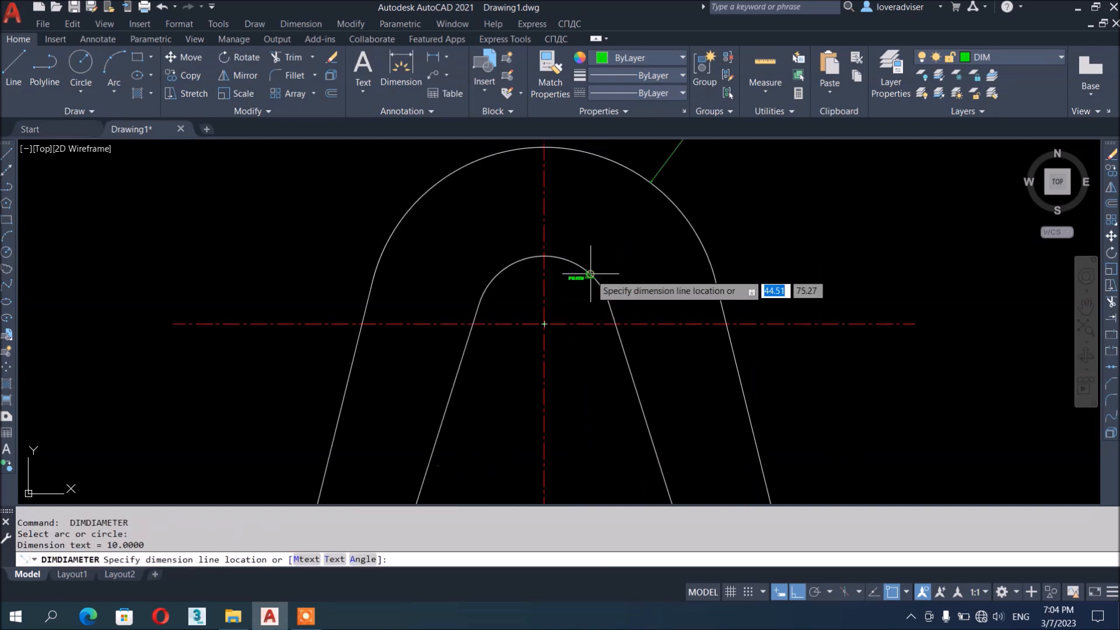
scroll(665, 187, "up", 4)
left_click(663, 201)
scroll(688, 242, "up", 5)
scroll(717, 292, "down", 3)
scroll(703, 300, "down", 3)
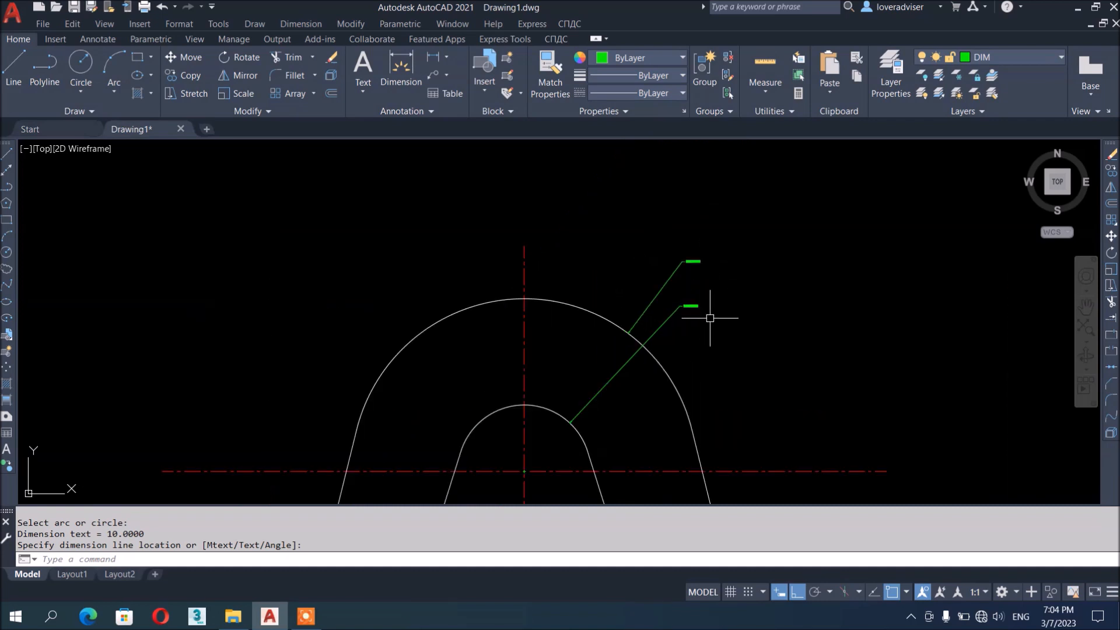
key("Escape")
key("Escape")
key("Escape")
scroll(761, 280, "down", 2)
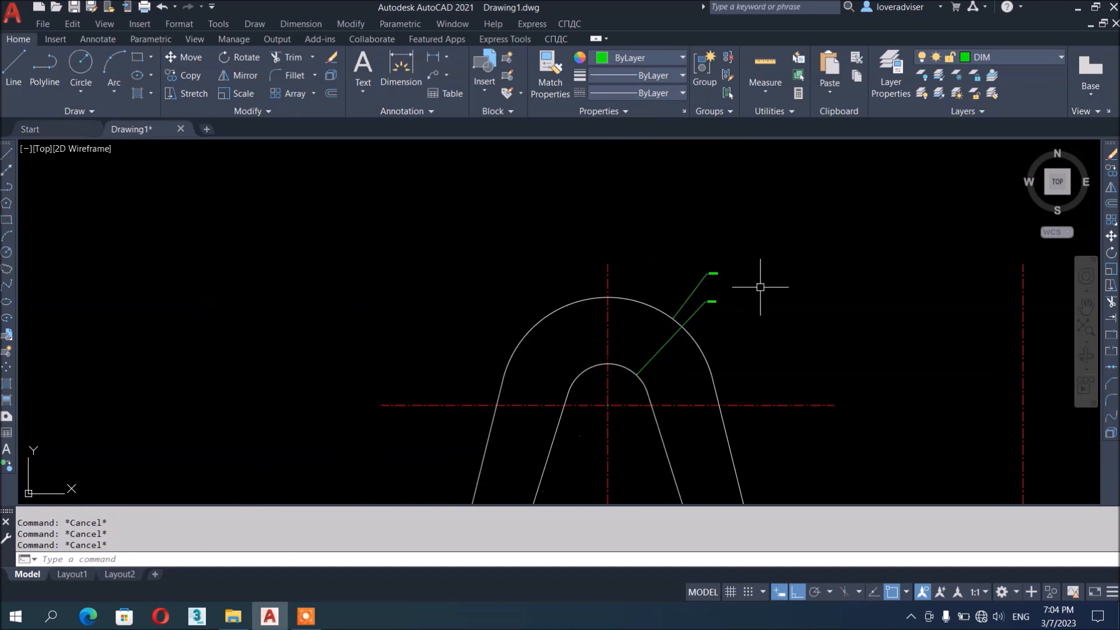
Modify the Standard style: 0.00 precision, leading/trailing zero suppression, overall scale 5
type("d")
key("Return")
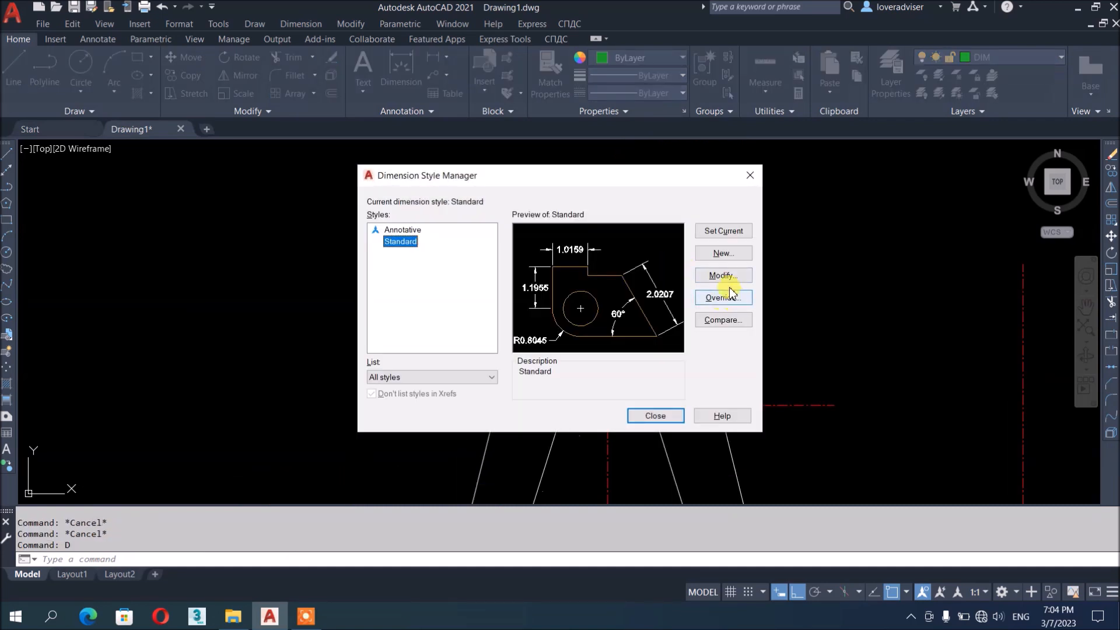
left_click(724, 277)
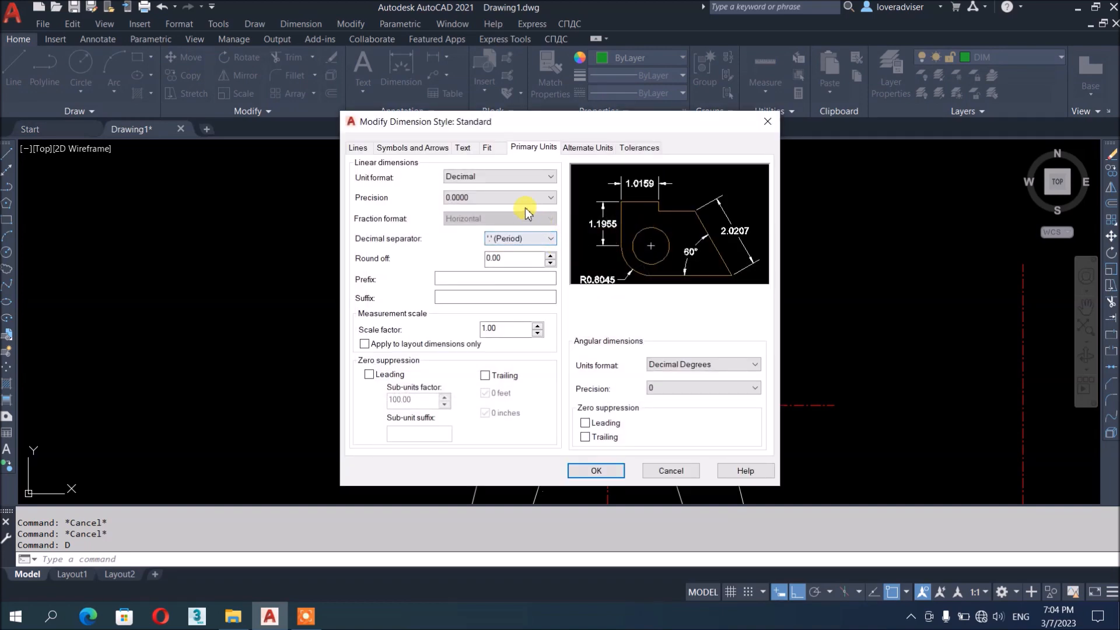
left_click(501, 193)
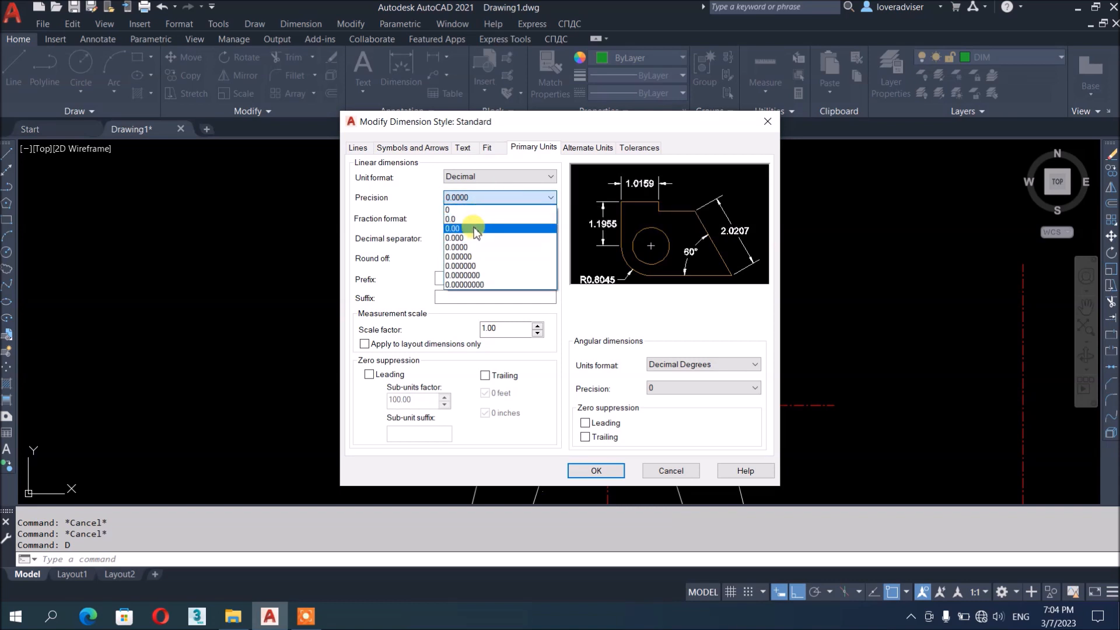
left_click(474, 228)
left_click(379, 374)
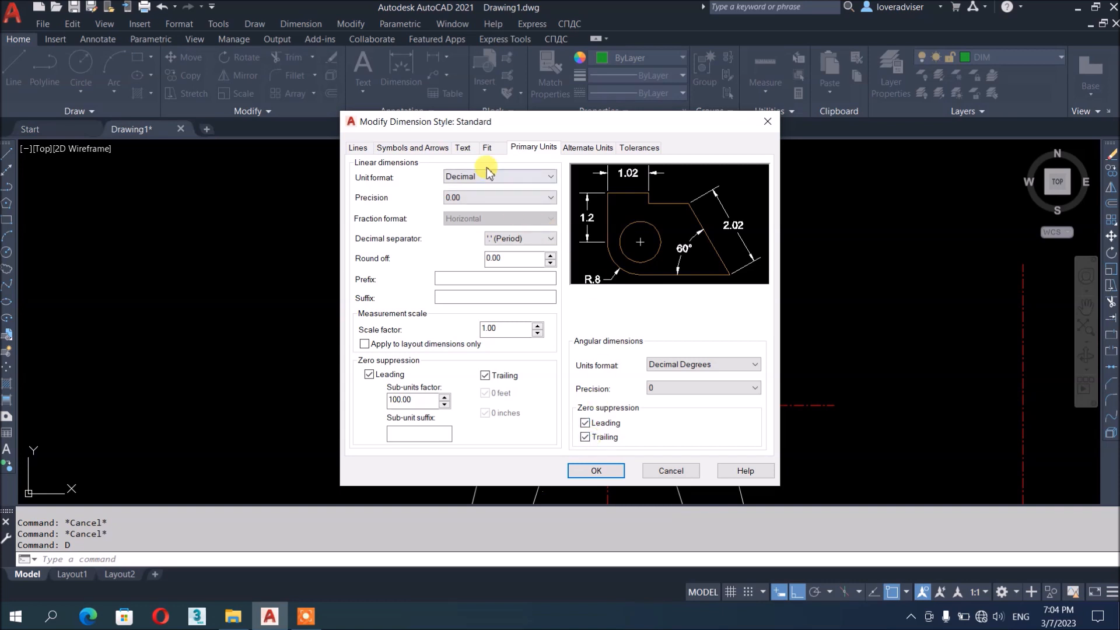
left_click(464, 148)
left_click(485, 149)
double_click(719, 343)
type("5")
left_click(596, 471)
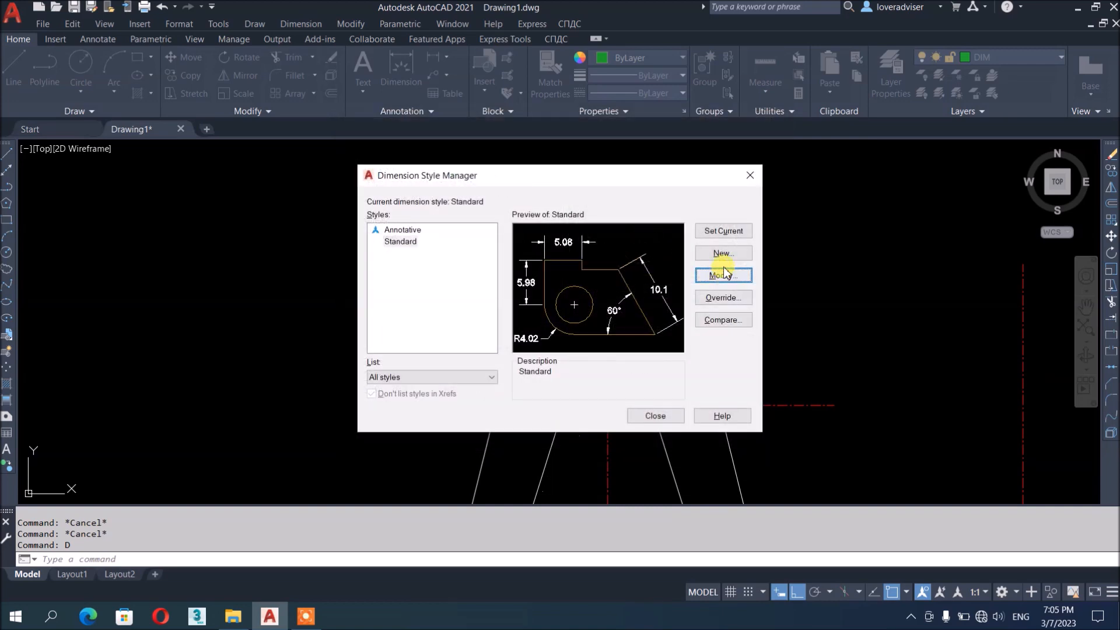
left_click(647, 416)
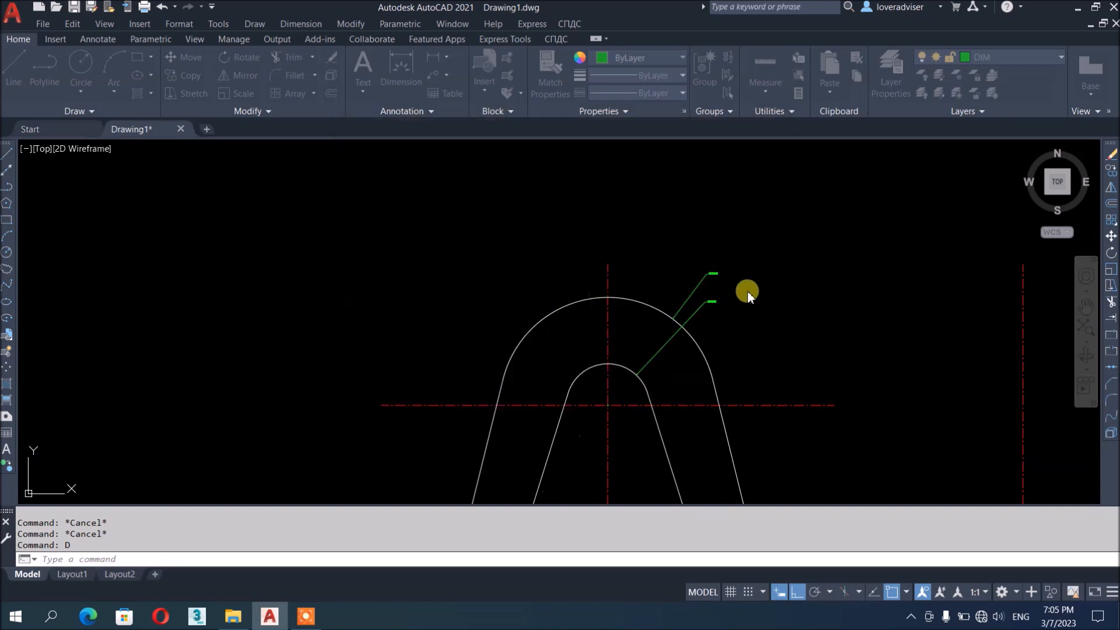
Change the Standard dimension style's overall scale from 5 to 10
scroll(739, 329, "up", 2)
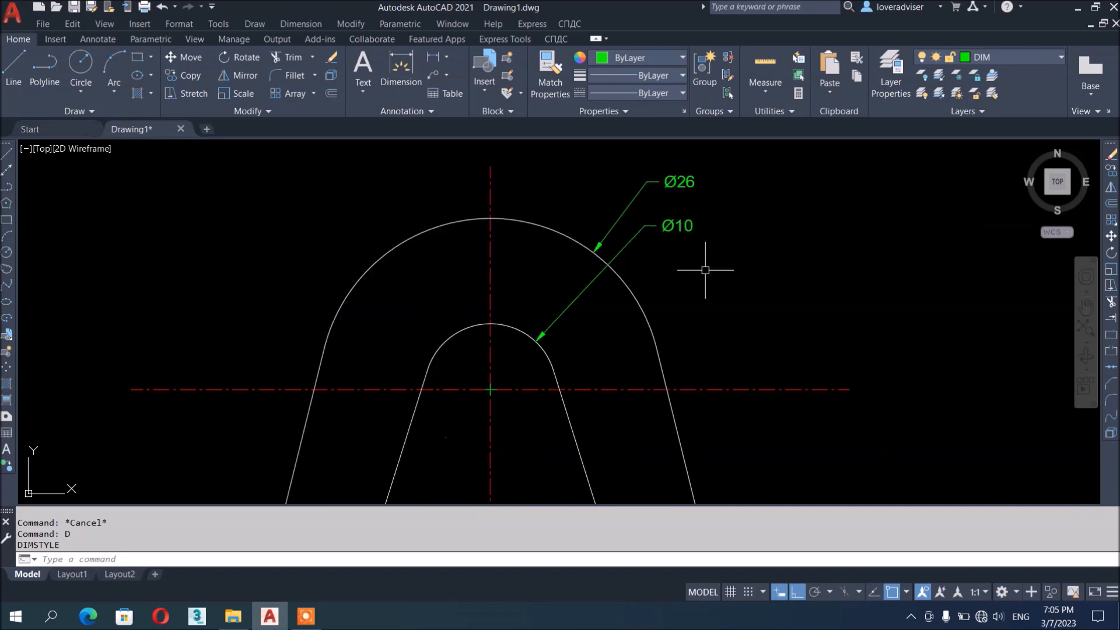
type("d")
key("Return")
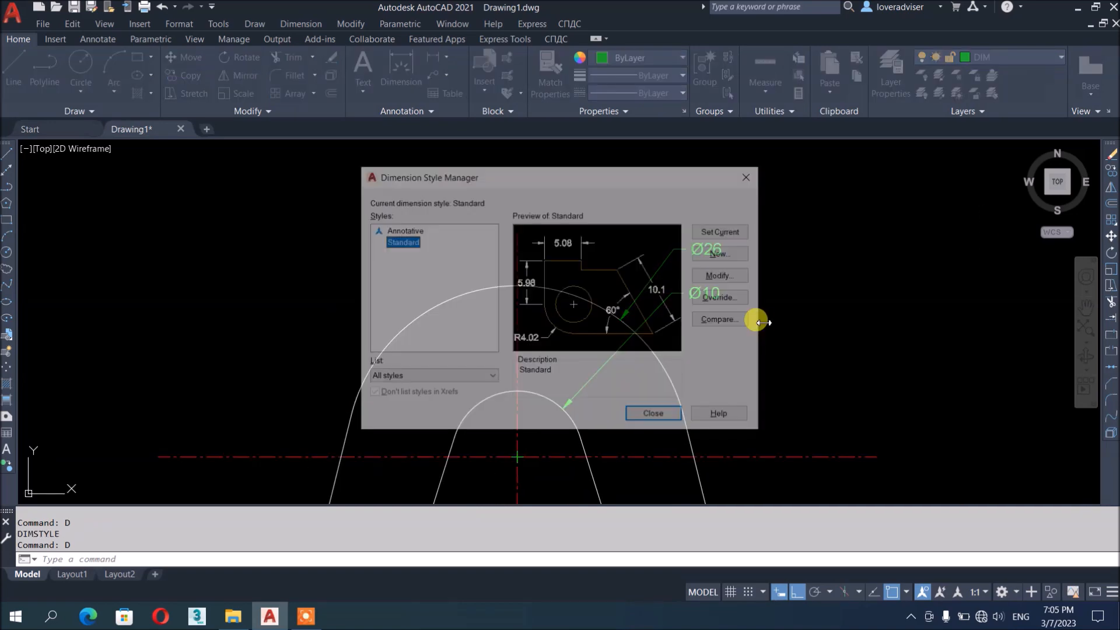
left_click(724, 275)
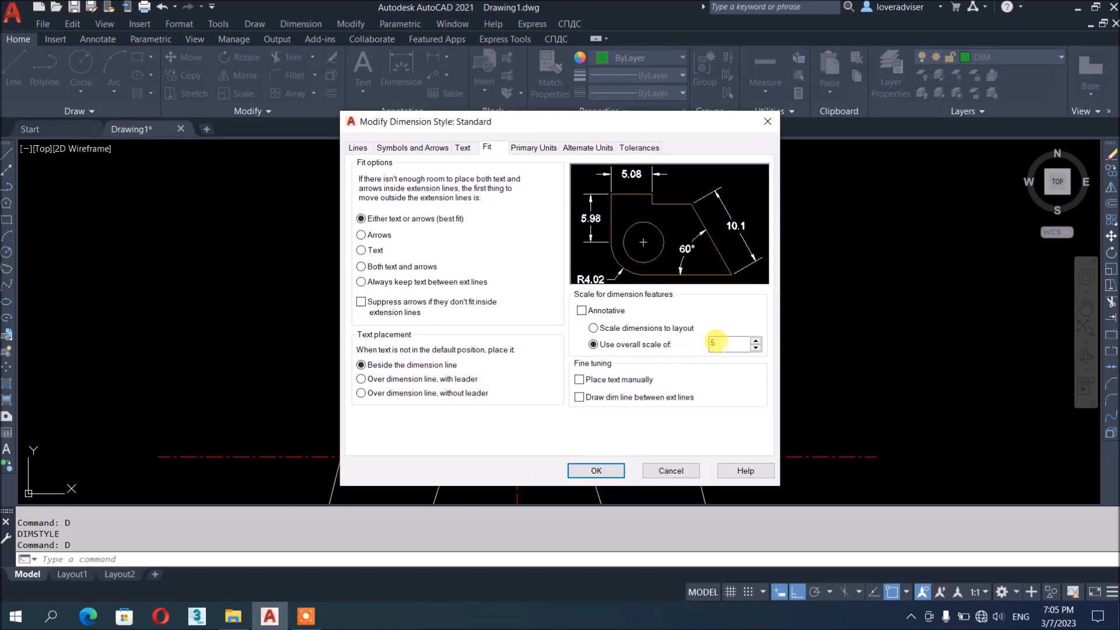
type("1")
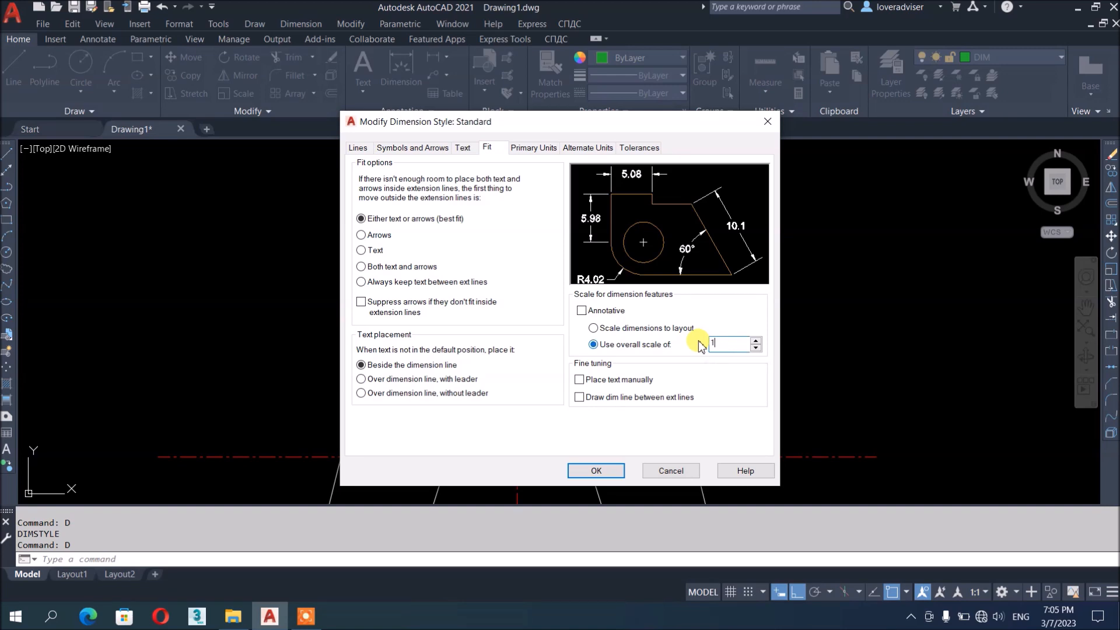
type("0")
left_click(598, 471)
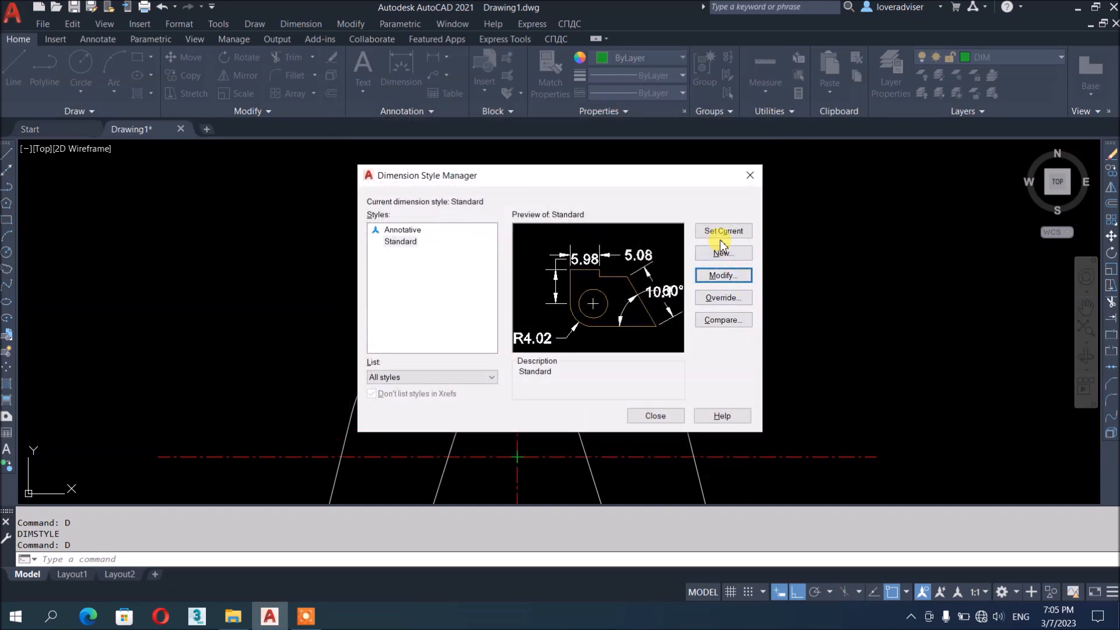
left_click(655, 416)
scroll(689, 291, "down", 3)
scroll(689, 292, "up", 8)
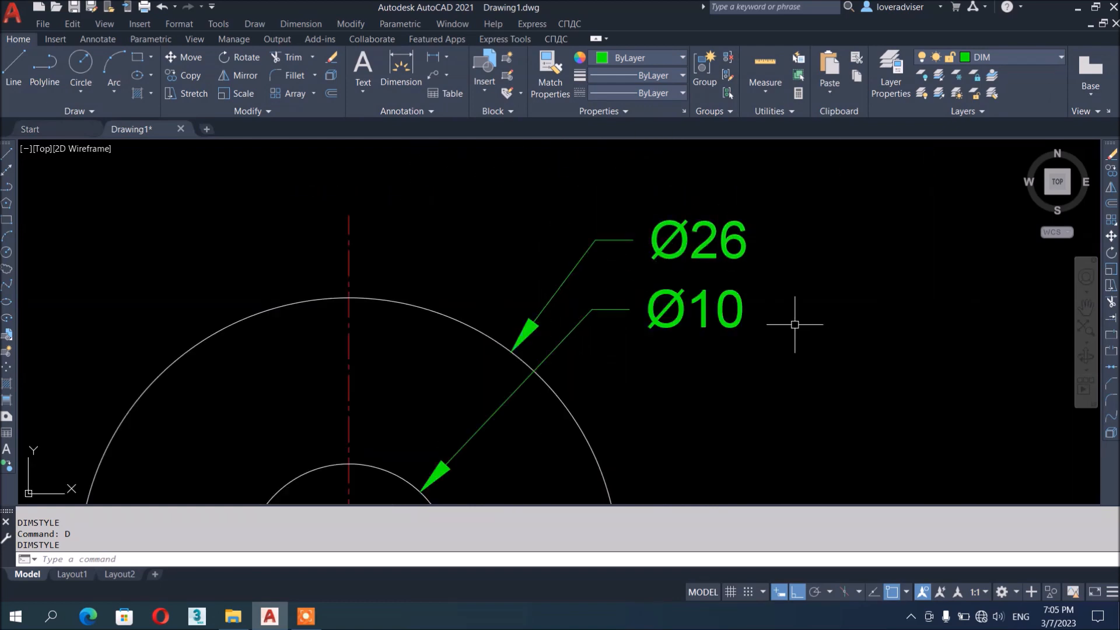
scroll(631, 196, "down", 7)
mouse_move(723, 435)
middle_mouse_down()
mouse_move(763, 157)
mouse_move(757, 245)
middle_mouse_up()
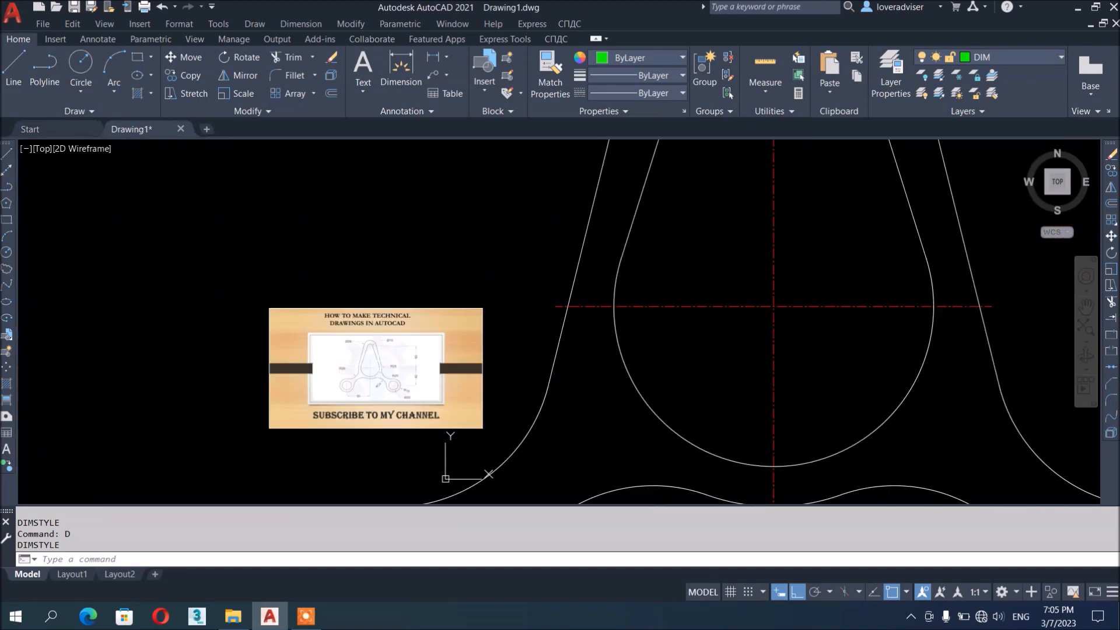
scroll(445, 409, "down", 3)
middle_click_drag(608, 307, 607, 334)
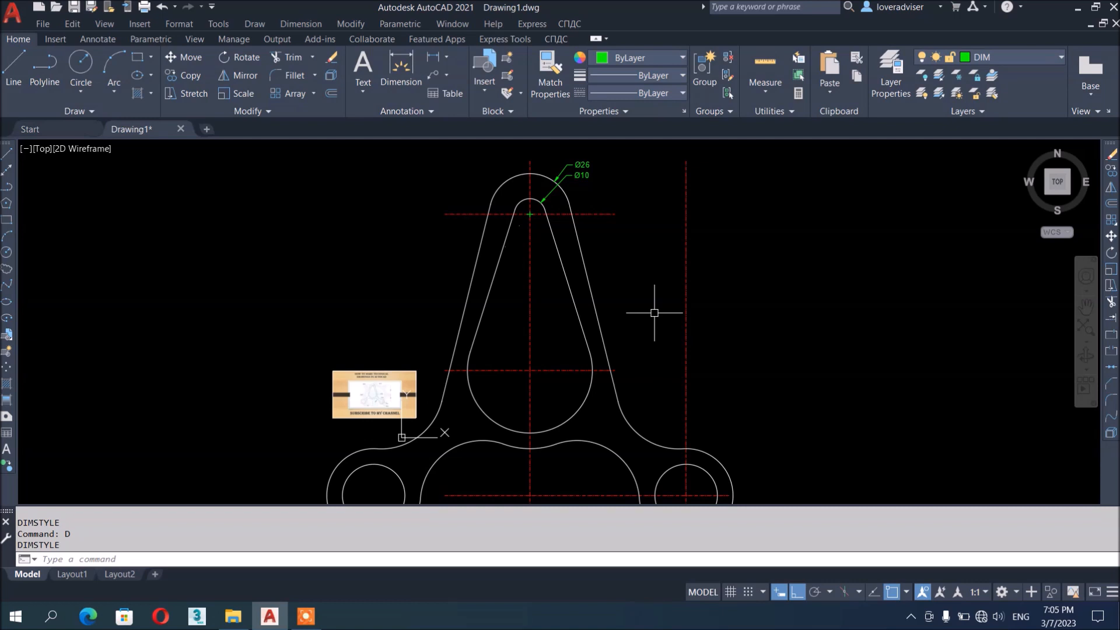
scroll(620, 407, "up", 5)
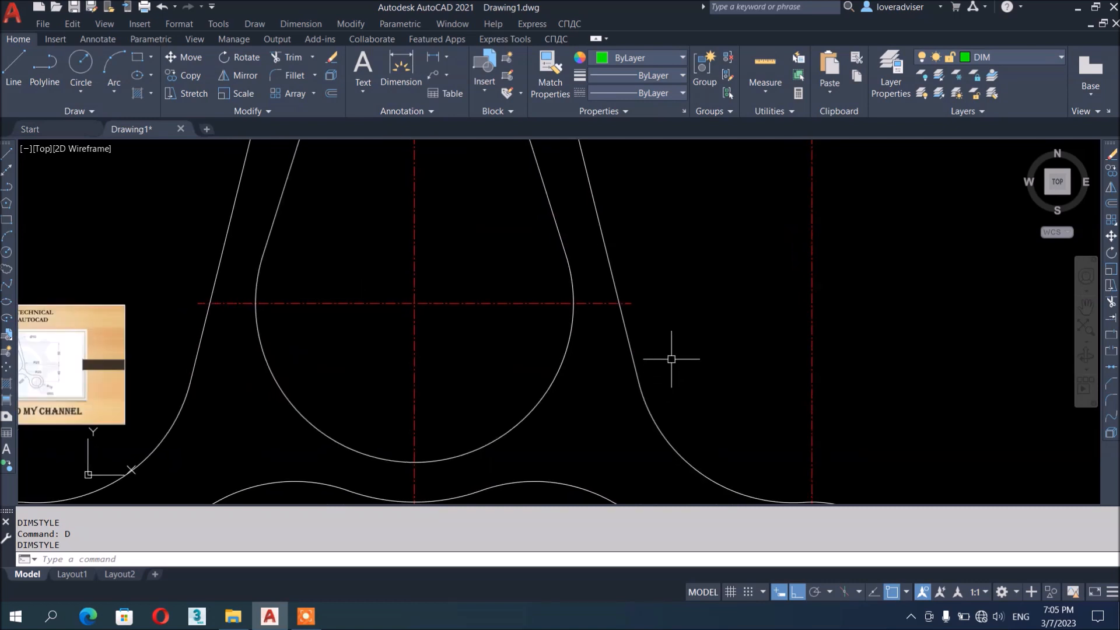
scroll(658, 353, "down", 4)
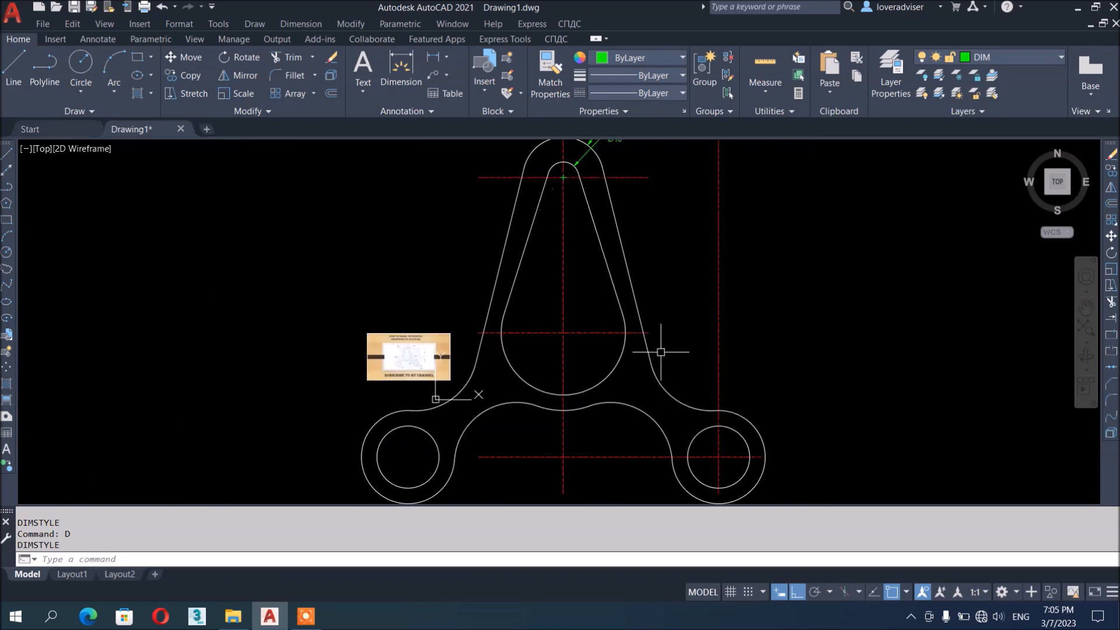
scroll(663, 345, "down", 2)
scroll(667, 170, "up", 4)
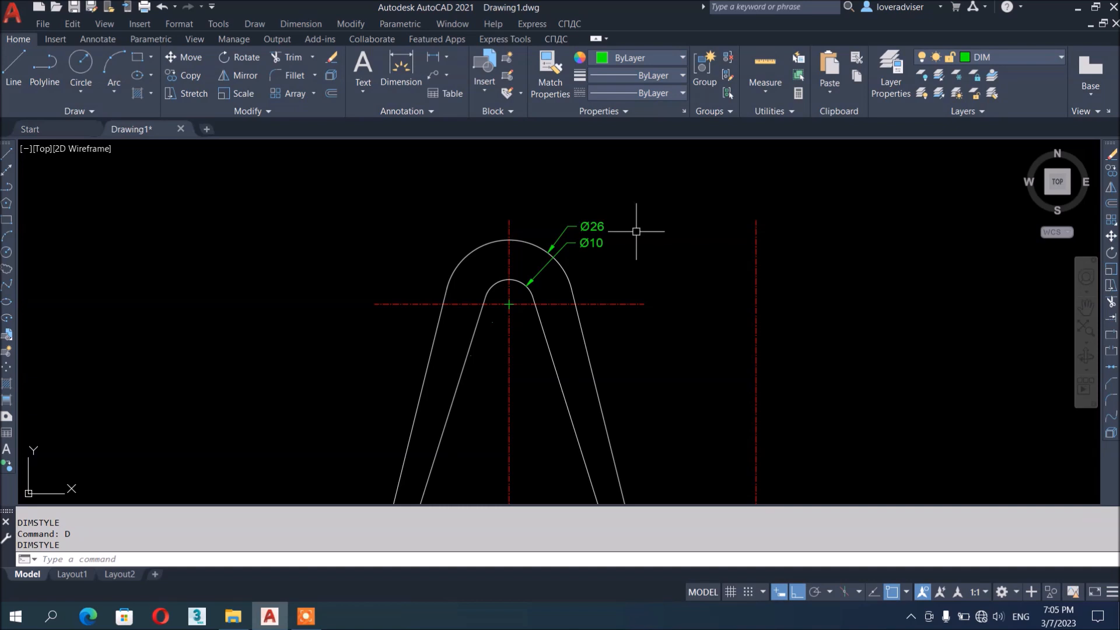
middle_click_drag(630, 305, 638, 318)
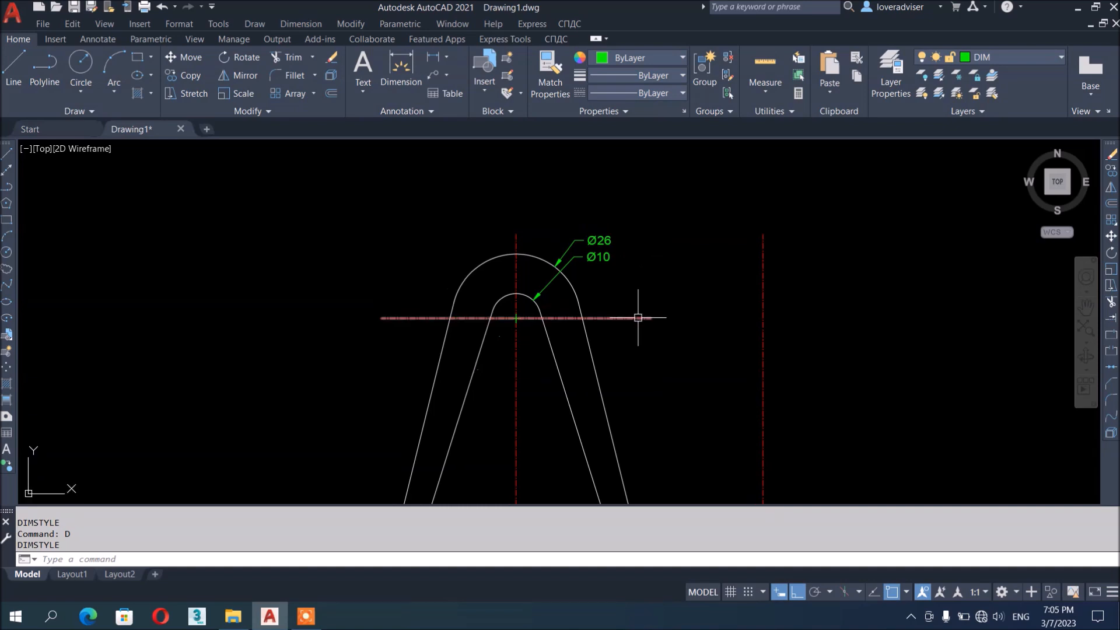
scroll(558, 269, "up", 4)
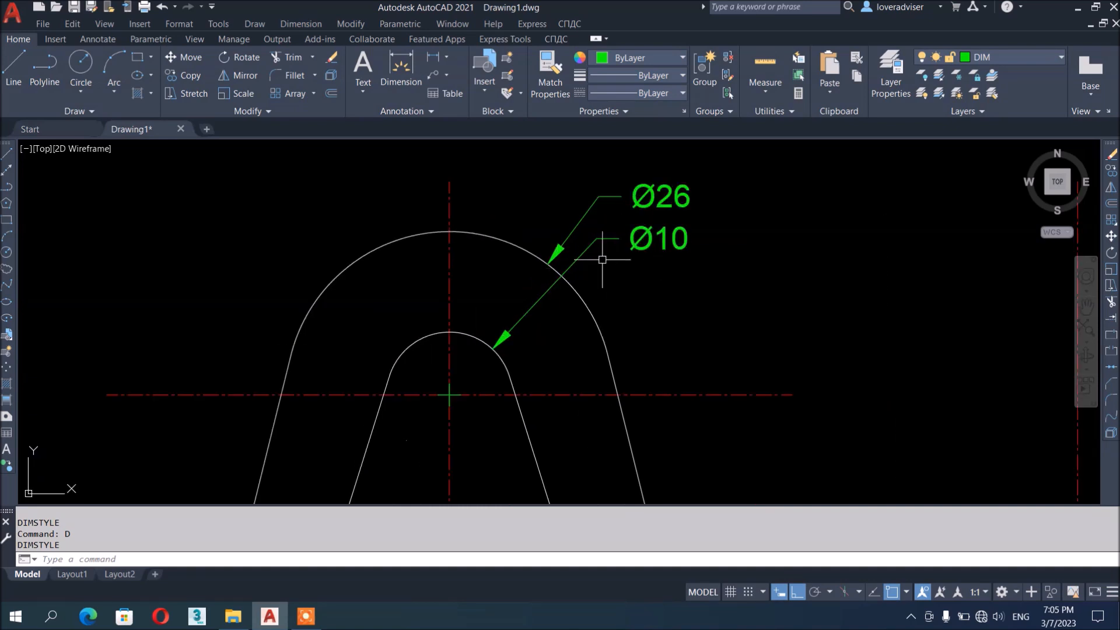
scroll(602, 259, "down", 2)
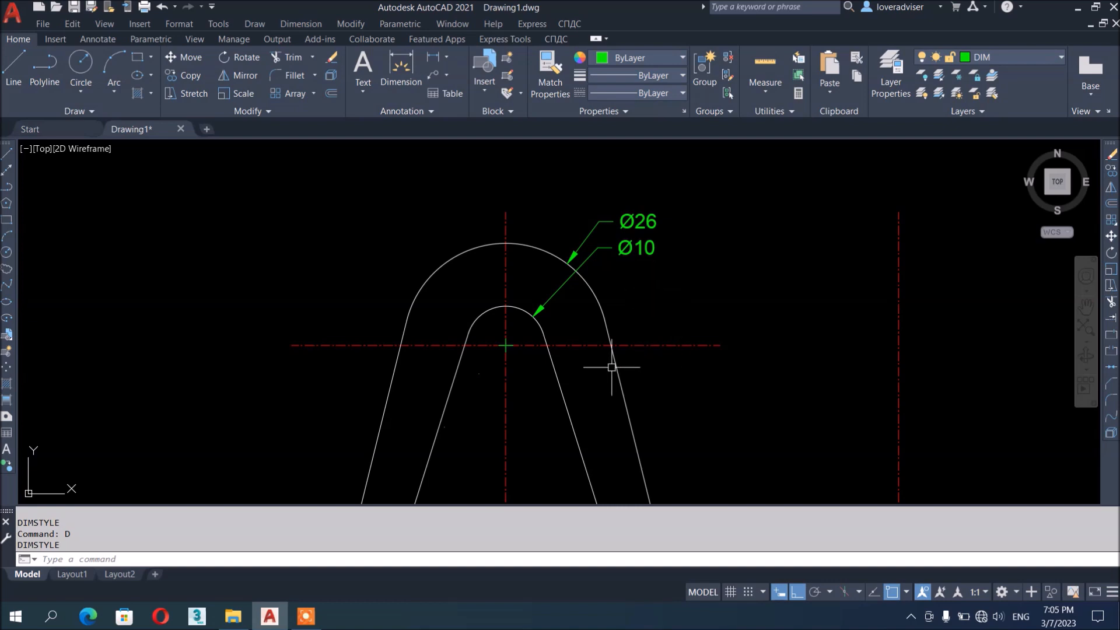
scroll(630, 259, "down", 6)
scroll(635, 313, "up", 3)
scroll(499, 234, "up", 3)
middle_click_drag(544, 253, 582, 319)
scroll(327, 333, "up", 6)
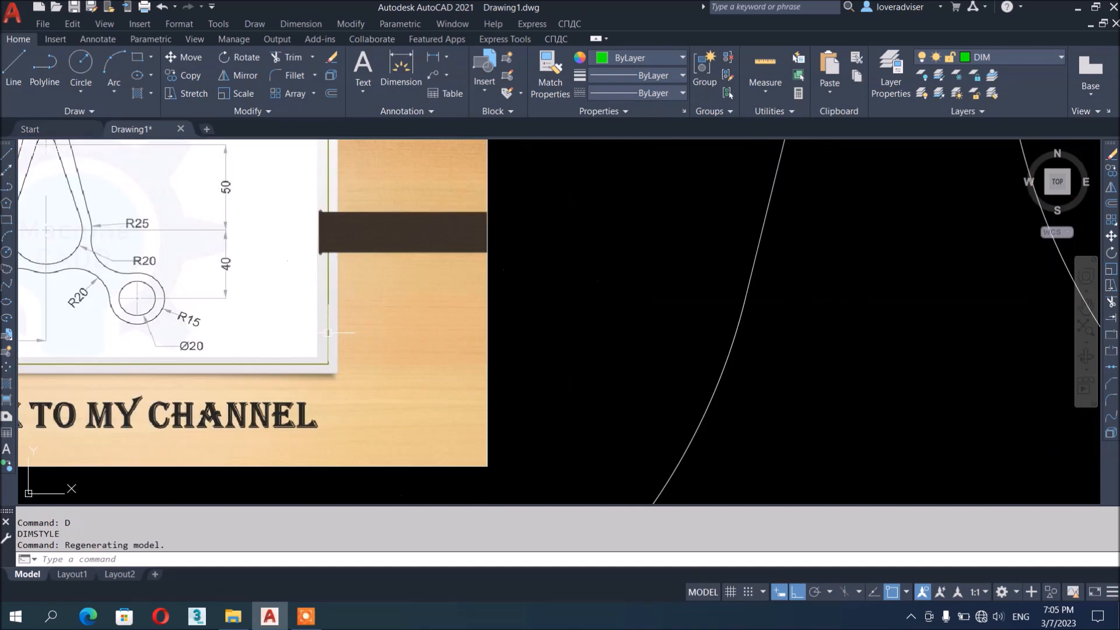
scroll(320, 317, "down", 5)
scroll(462, 370, "down", 3)
scroll(491, 345, "up", 4)
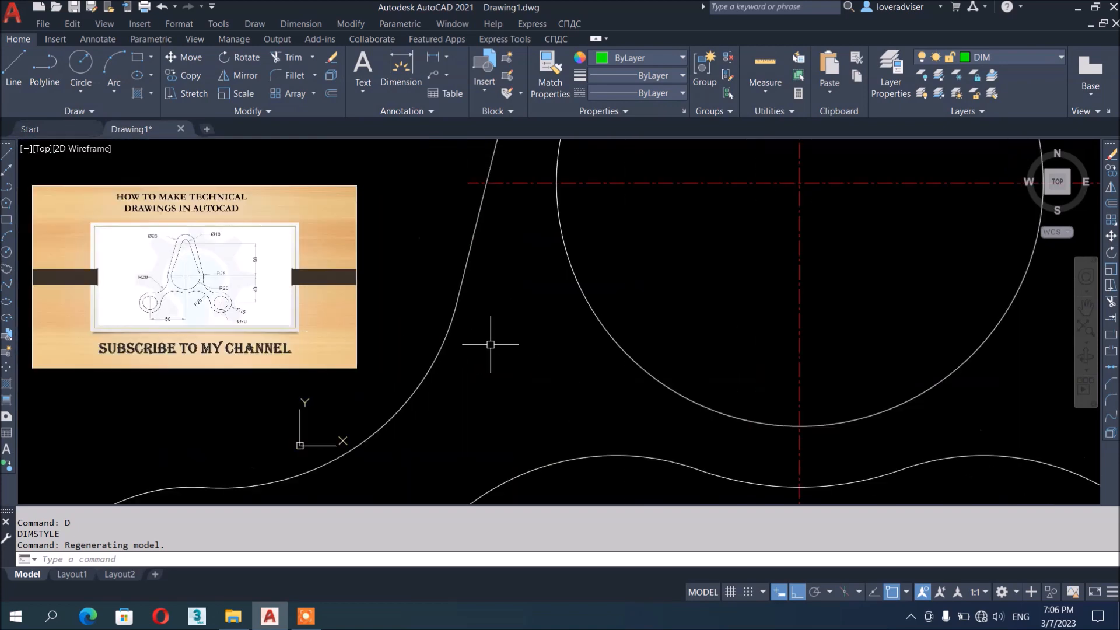
scroll(228, 280, "up", 6)
Add an R20 radius to the right fillet and R15 to the lower-right outer circle
left_click(300, 23)
left_click(327, 121)
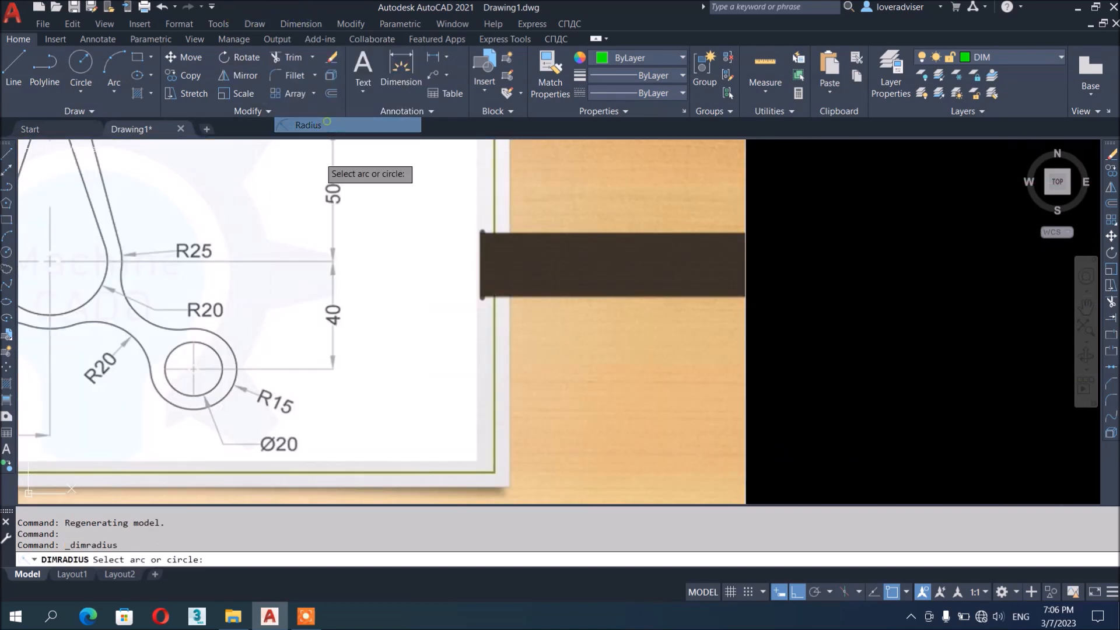
scroll(395, 298, "down", 10)
scroll(703, 307, "down", 2)
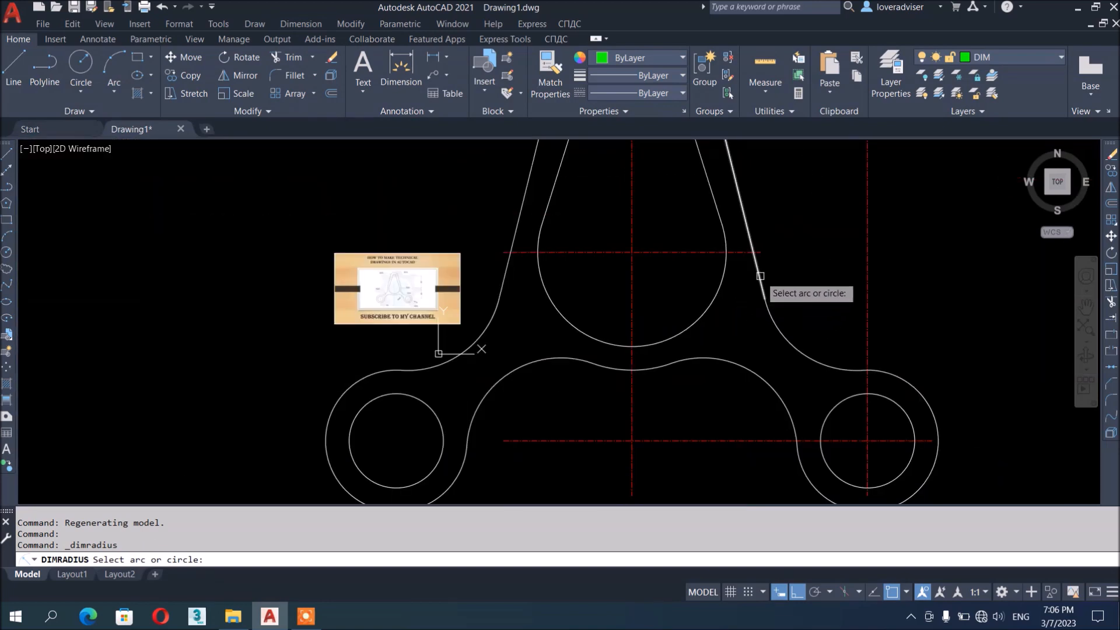
left_click(782, 330)
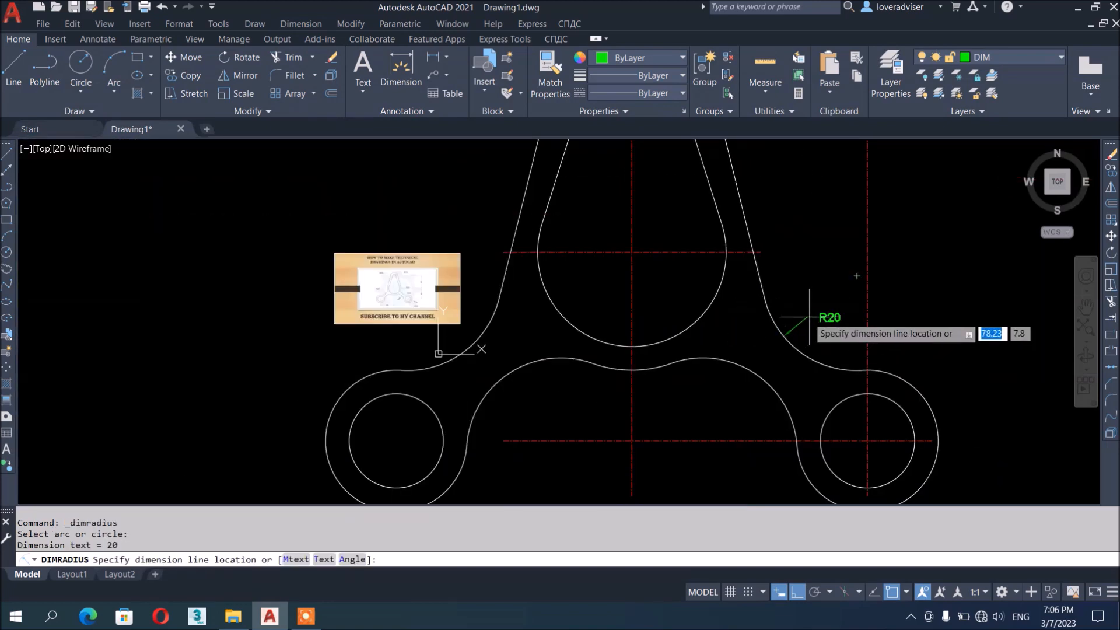
scroll(808, 321, "up", 2)
left_click(823, 326)
scroll(708, 295, "down", 2)
key("Return")
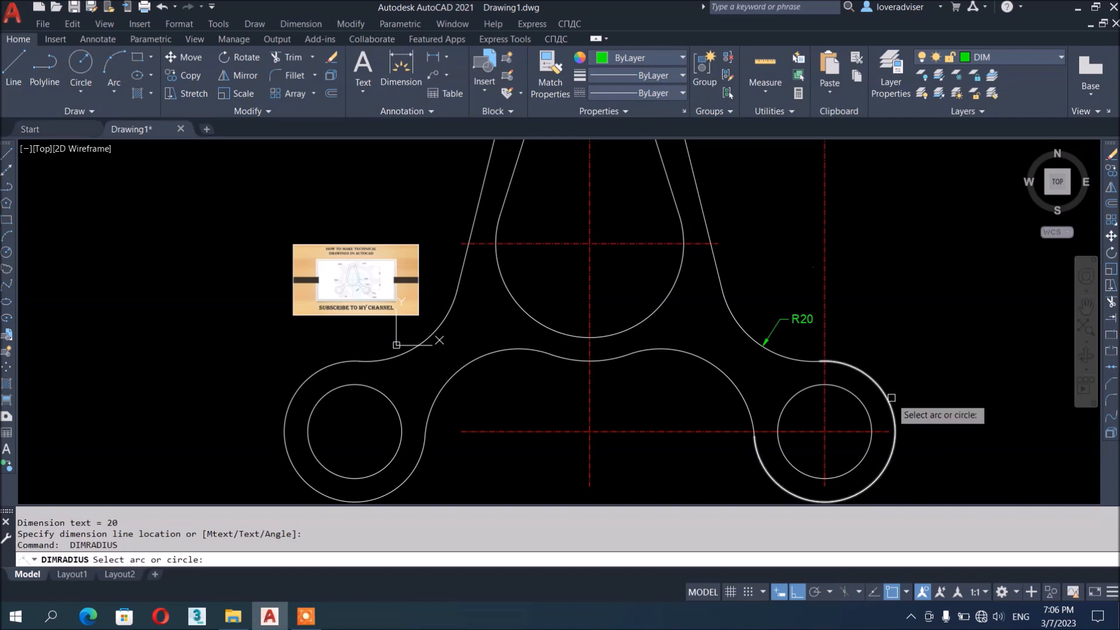
left_click(892, 397)
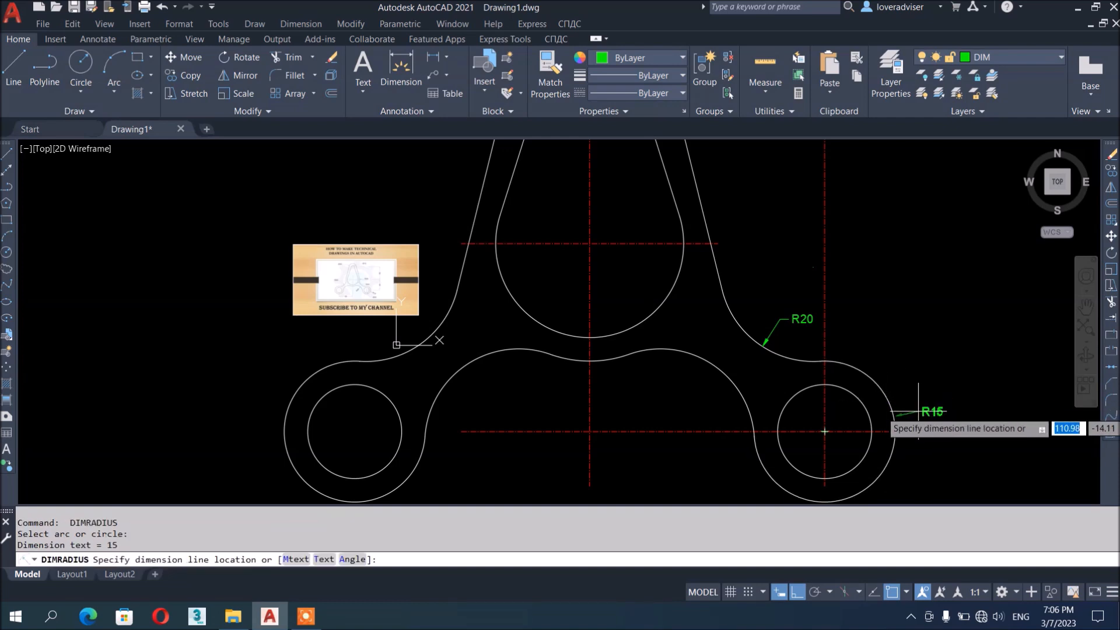
left_click(919, 411)
Add a Ø20 diameter dimension to the lower-right hole
left_click(300, 23)
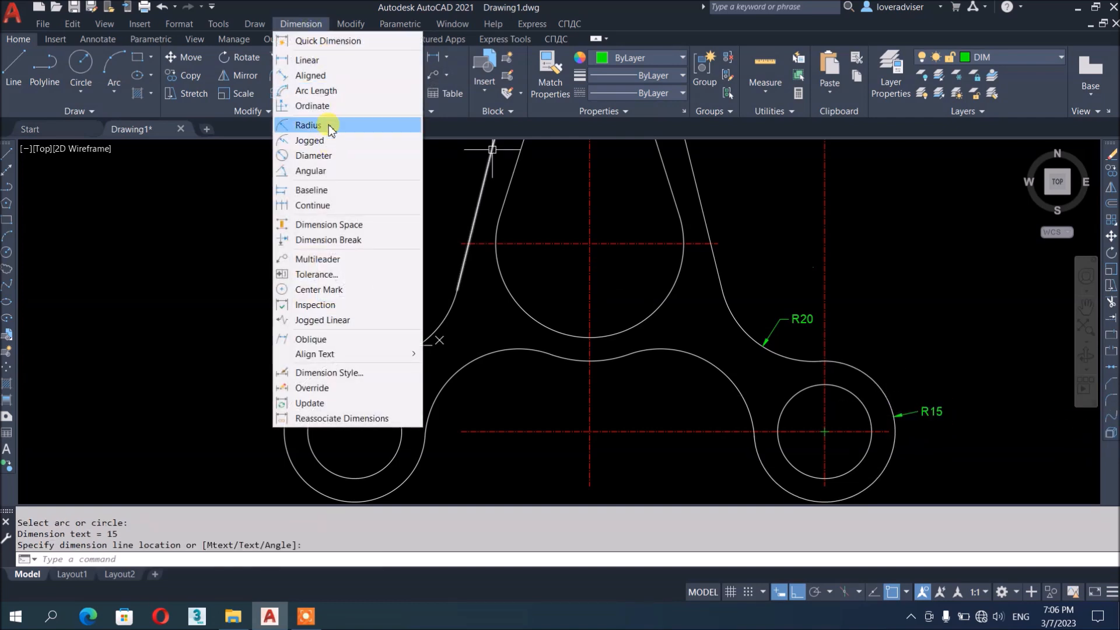
left_click(325, 155)
left_click(854, 466)
left_click(927, 490)
key("Return")
left_click(716, 372)
key("Escape")
Label the concave arc between the lower lobes with an R20 radius
left_click(300, 23)
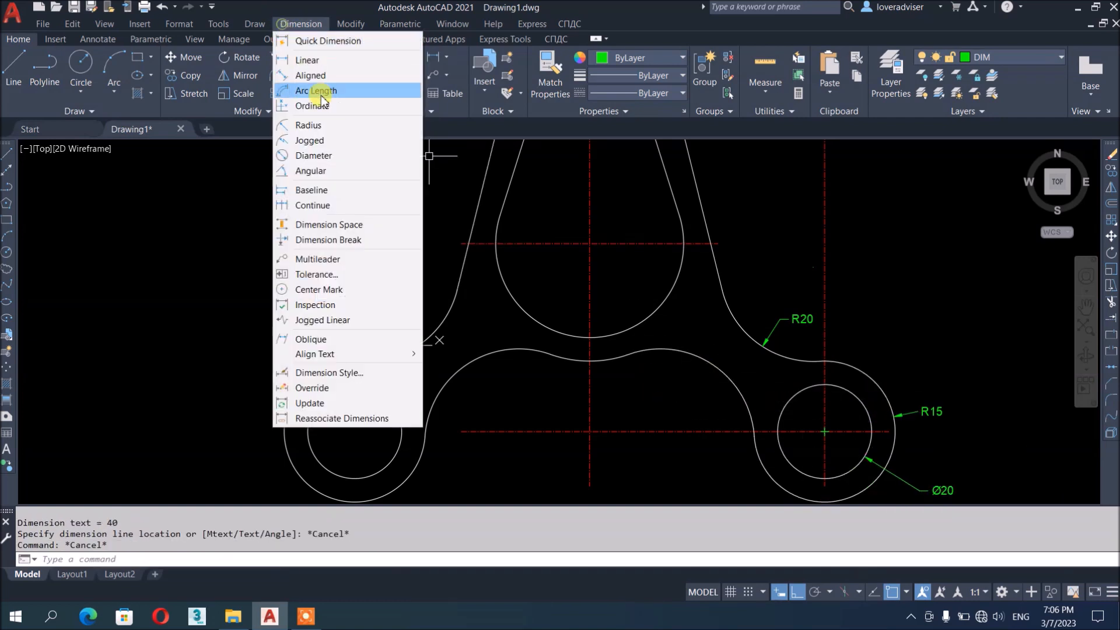
left_click(323, 131)
left_click(749, 396)
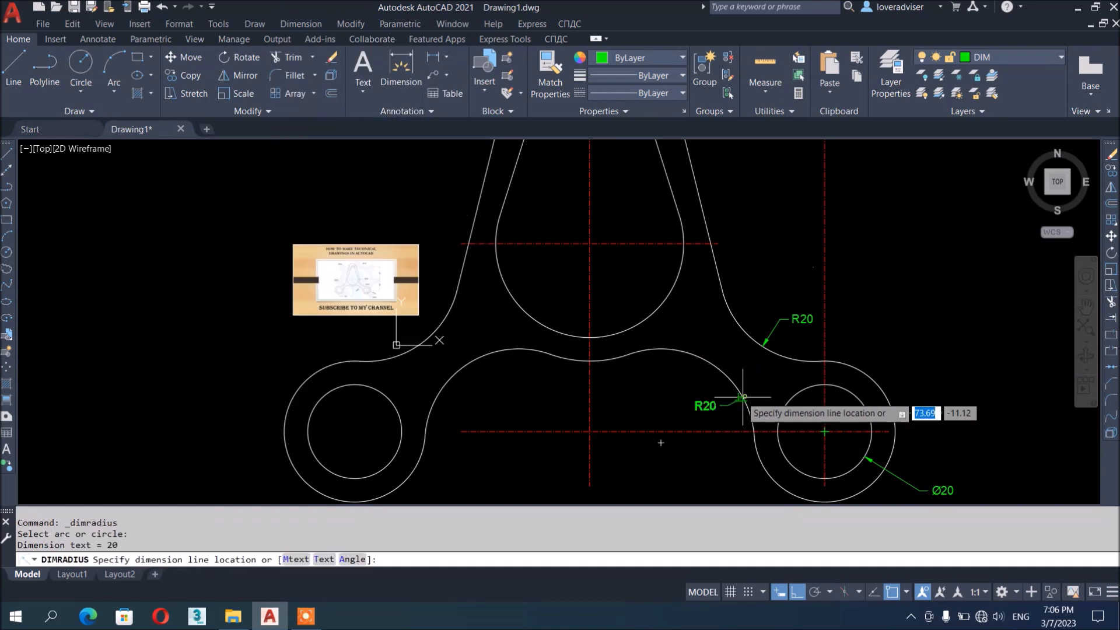
left_click(693, 401)
middle_click_drag(712, 313, 637, 400)
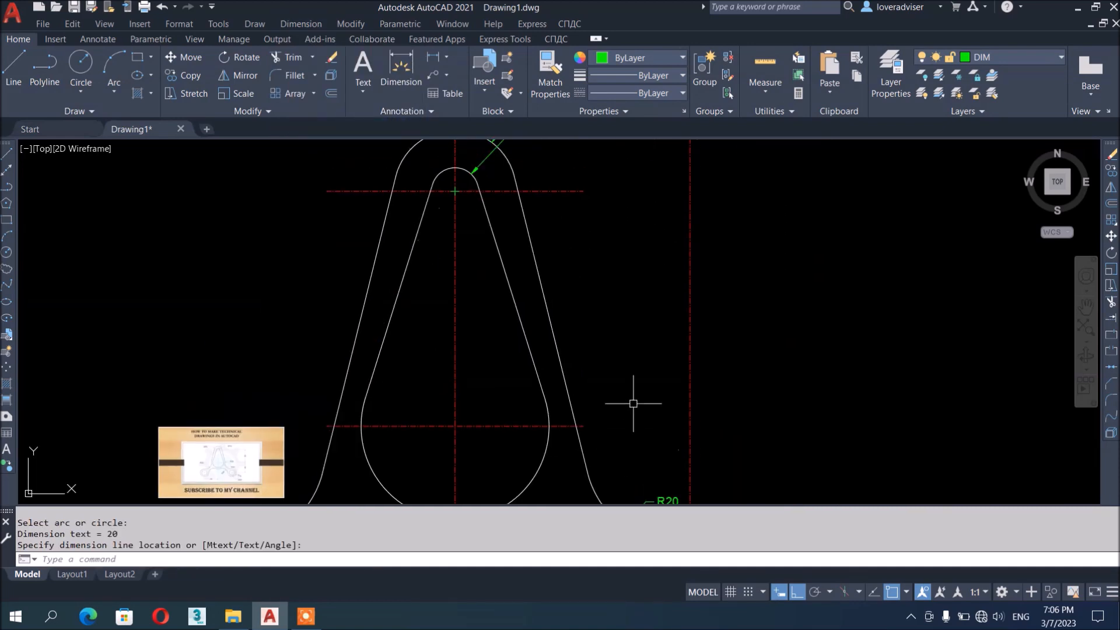
Add a vertical 50 dimension from the lower centre line to the top hole's, stretching it right
left_click(298, 23)
left_click(314, 61)
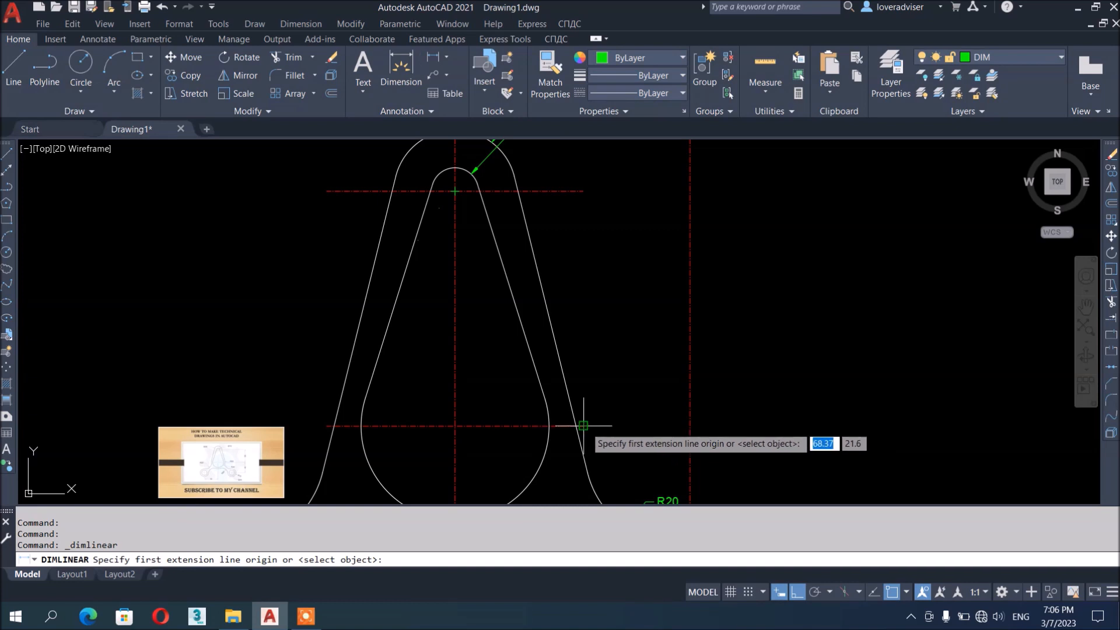
left_click(583, 425)
left_click(584, 191)
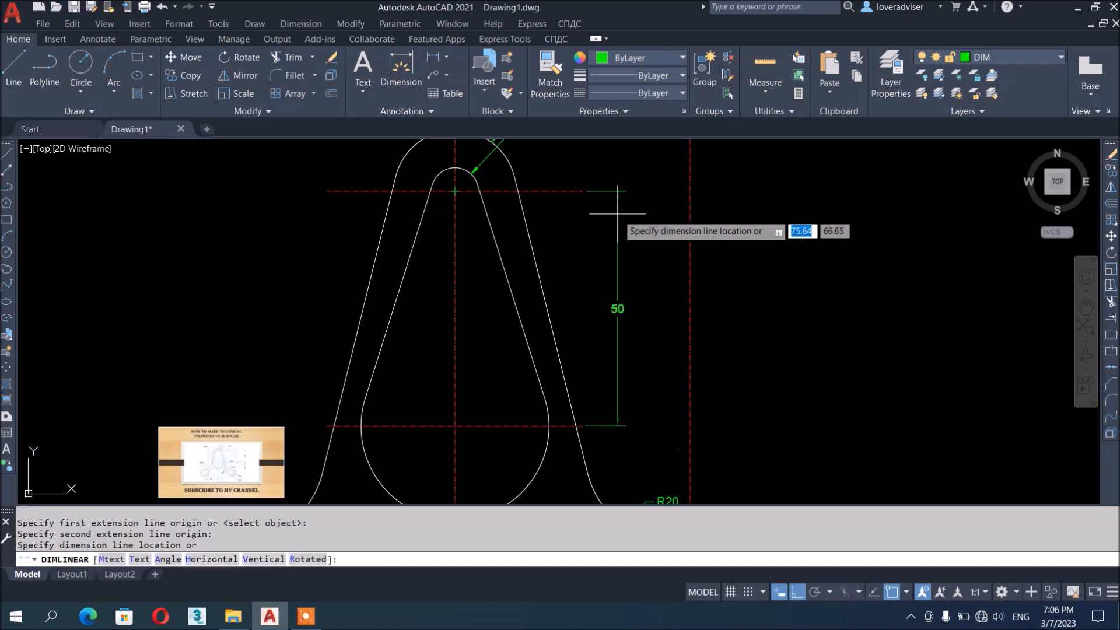
left_click(617, 214)
middle_click_drag(675, 369, 702, 394)
scroll(677, 268, "down", 3)
scroll(724, 283, "up", 2)
scroll(678, 347, "up", 2)
left_click(617, 245)
left_click(565, 248)
left_click(584, 306)
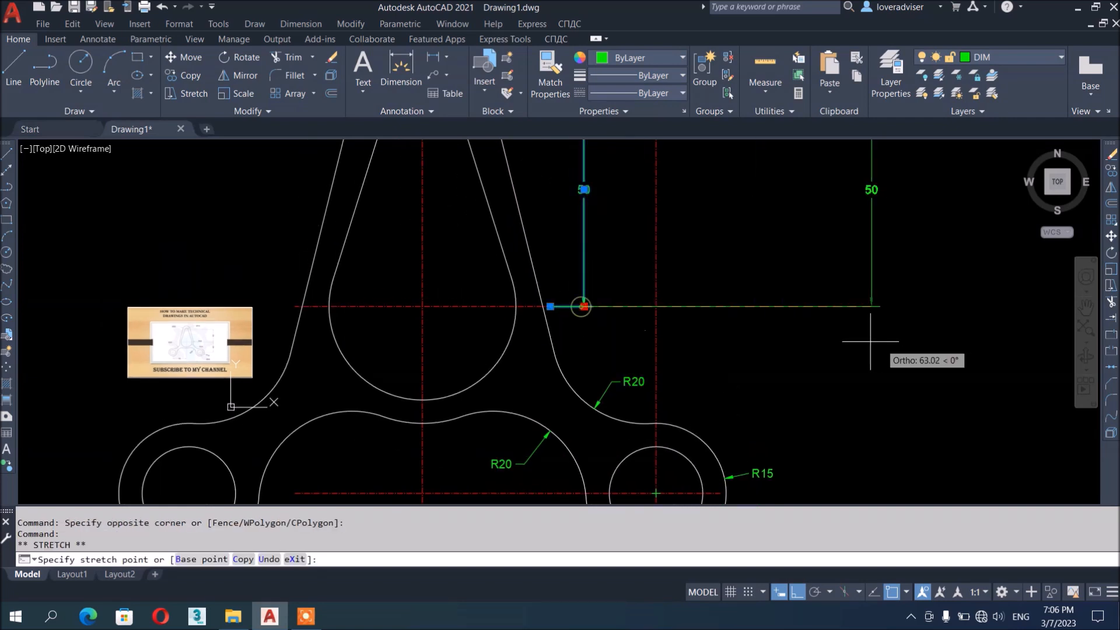
left_click(834, 344)
key("Escape")
key("Escape")
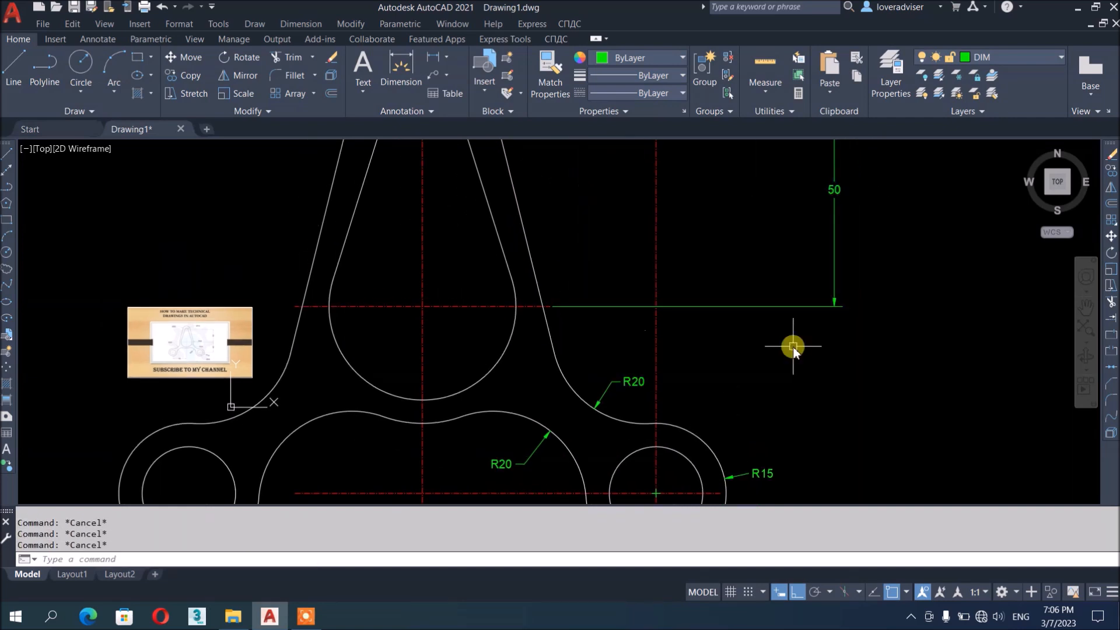
Set the Standard dimension style's overall scale to 20
type("d")
key("Return")
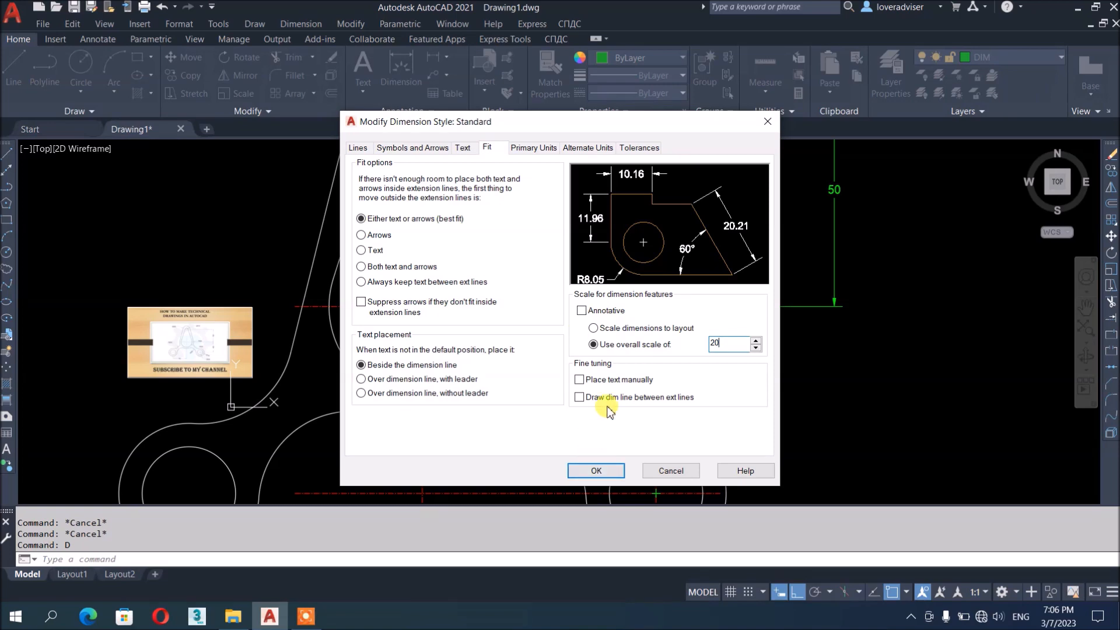
left_click(587, 470)
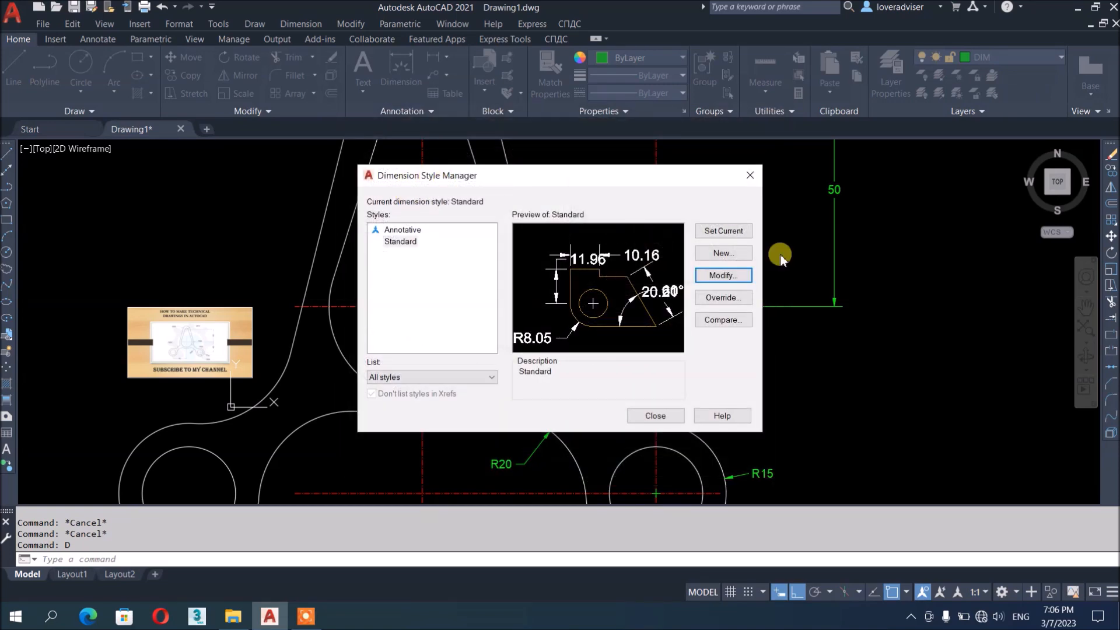
left_click(655, 416)
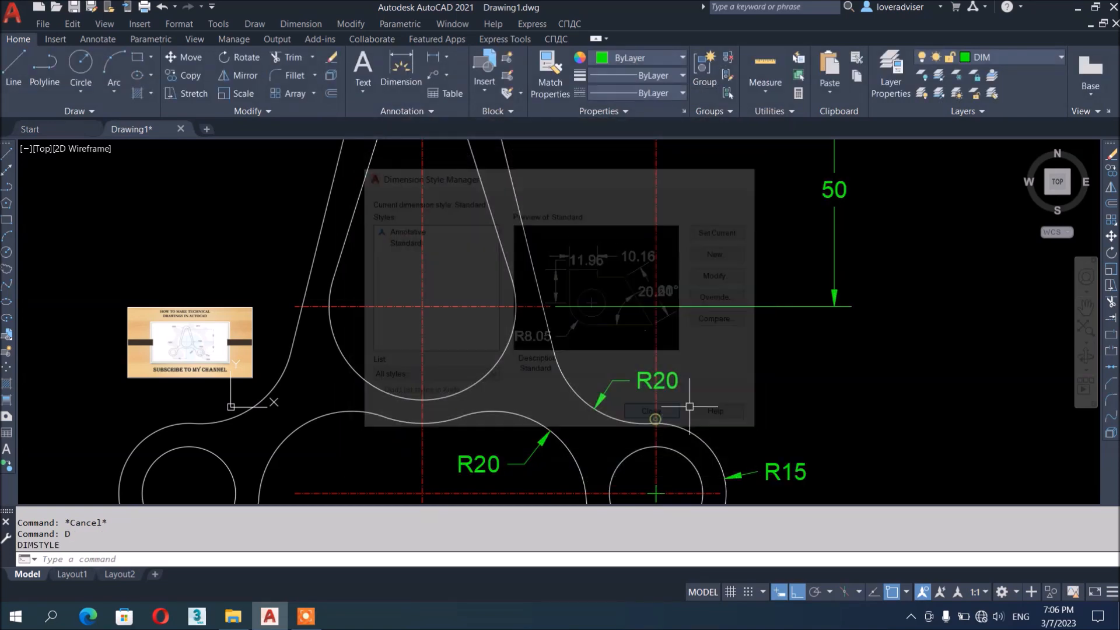
scroll(683, 321, "down", 3)
scroll(796, 350, "up", 3)
key("Escape")
key("Escape")
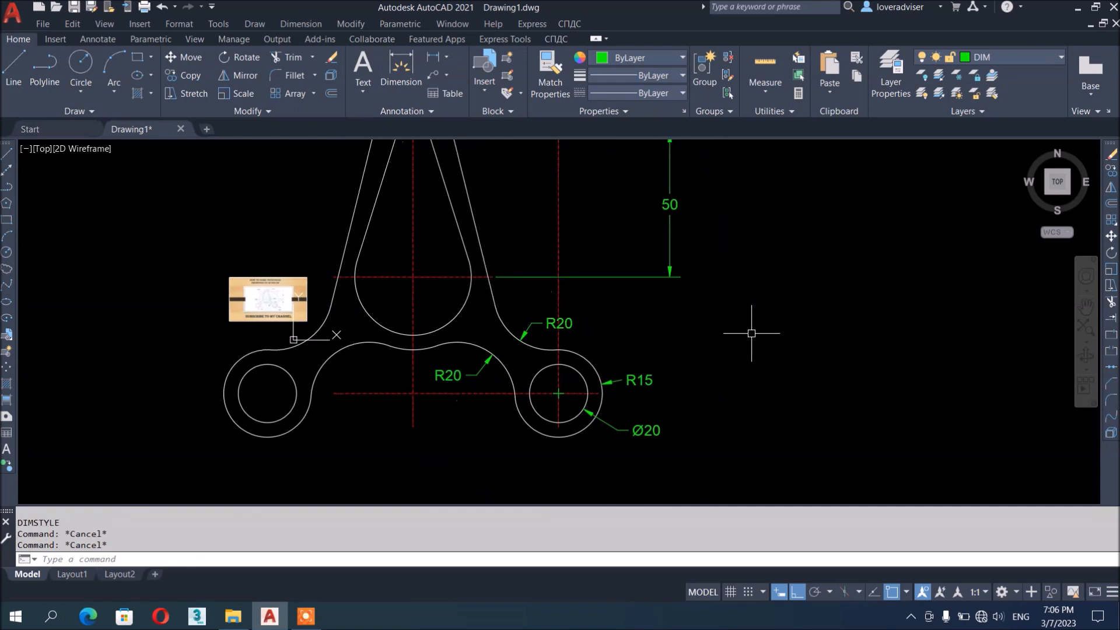
Continue the vertical chain from the 50 dimension with a 40 dimension to the lower hole centres
type("DCO")
key("Return")
key("Return")
left_click(670, 273)
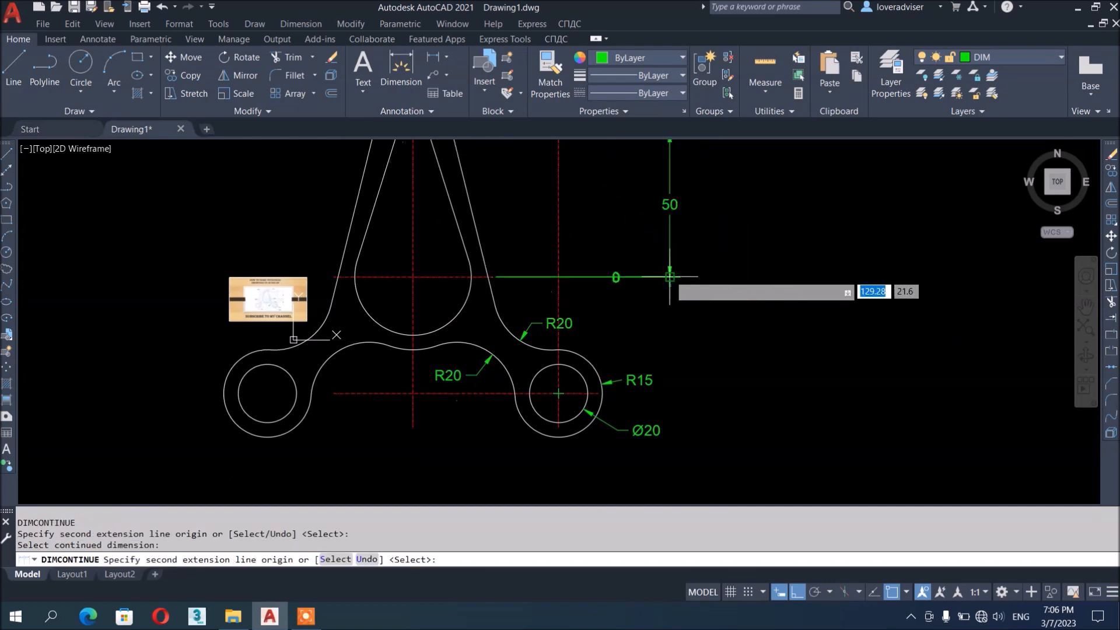
left_click(600, 393)
key("Escape")
key("Escape")
scroll(812, 336, "down", 5)
scroll(752, 300, "up", 5)
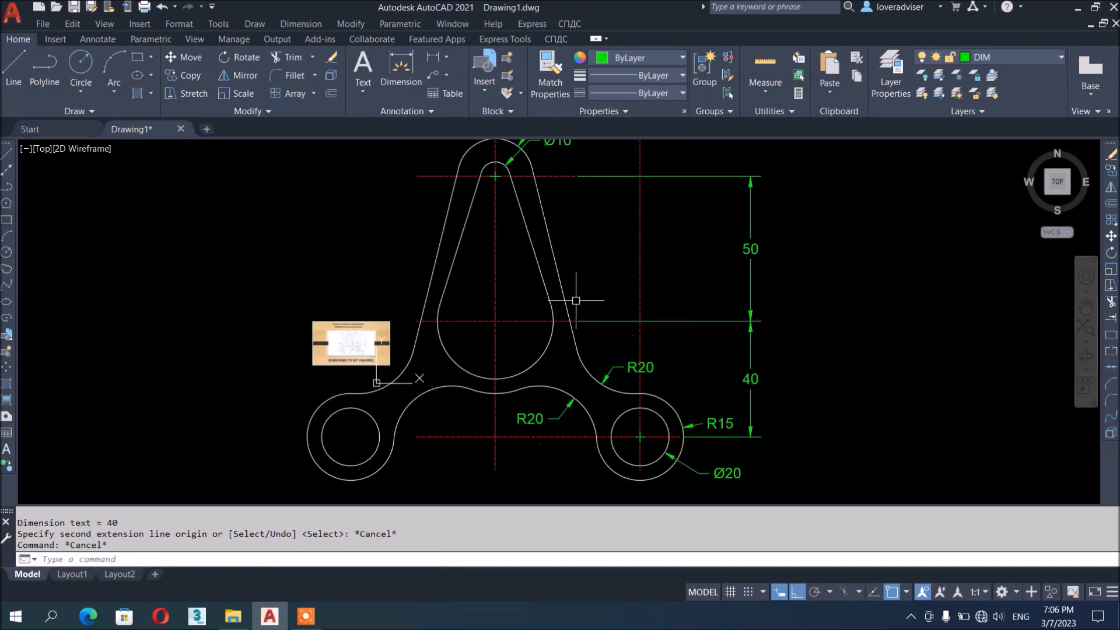
middle_click_drag(579, 300, 638, 328)
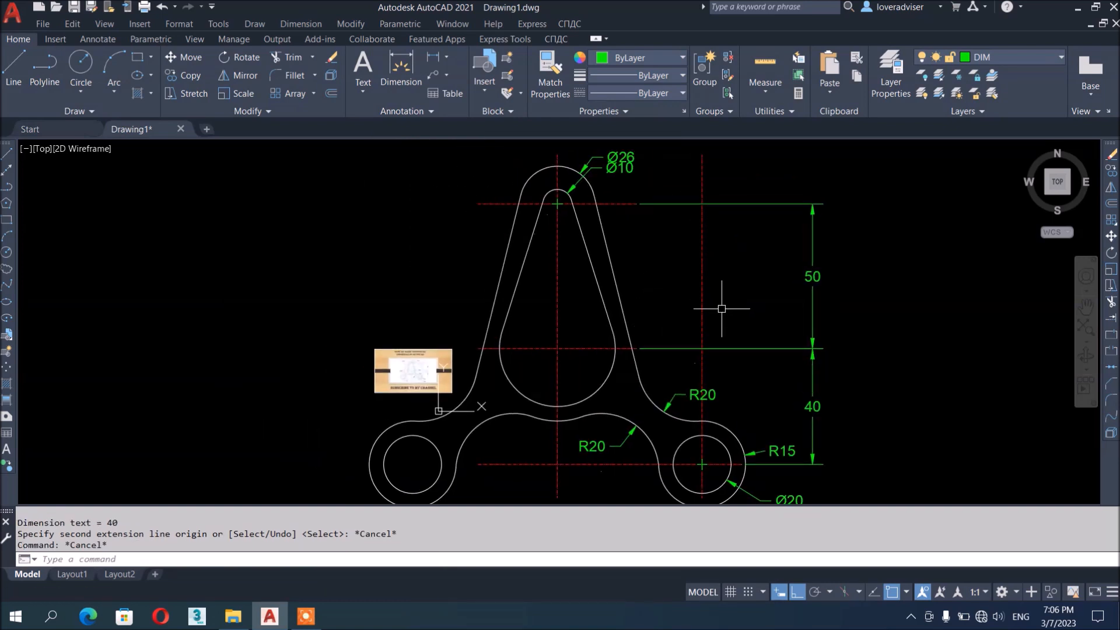
mouse_move(812, 354)
middle_mouse_down()
mouse_move(818, 317)
mouse_move(798, 336)
mouse_move(842, 333)
middle_mouse_up()
scroll(806, 326, "up", 2)
scroll(646, 283, "down", 2)
mouse_move(645, 282)
middle_mouse_down()
mouse_move(655, 300)
mouse_move(649, 265)
middle_mouse_up()
Add a horizontal 50 linear dimension below the part, from the centre line to the right hole centre
left_click(293, 24)
left_click(308, 60)
left_click(568, 434)
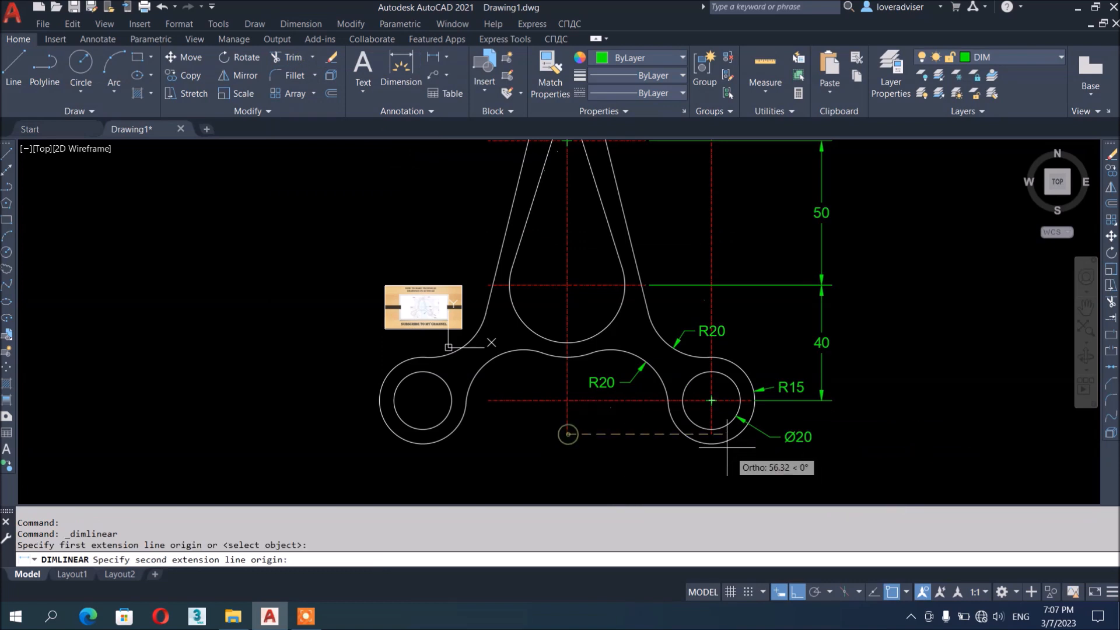
left_click(711, 400)
left_click(671, 471)
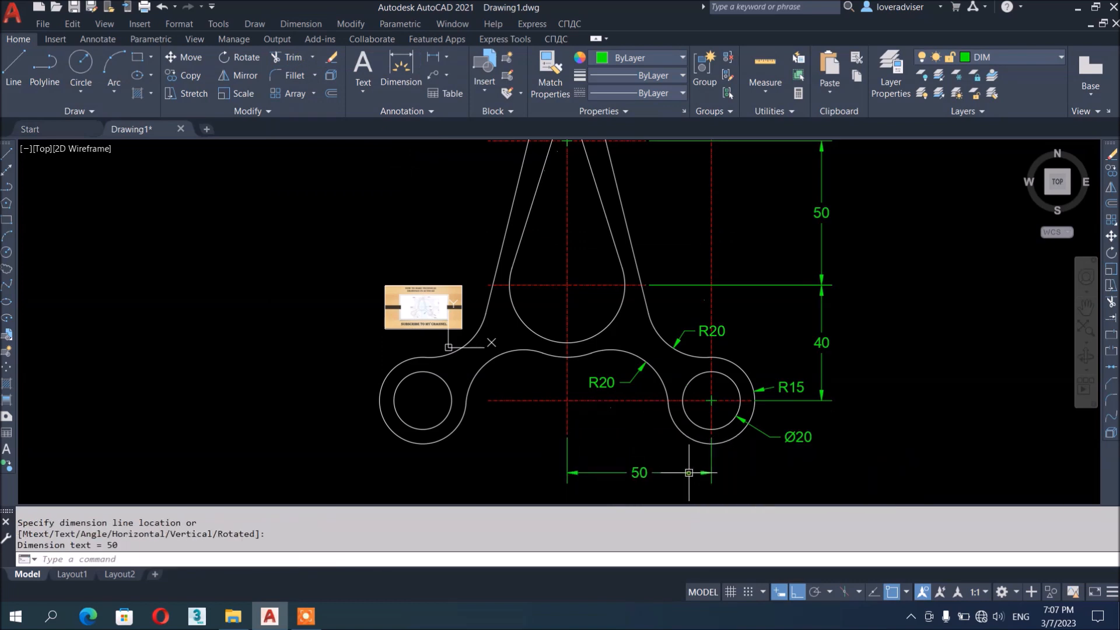
scroll(620, 415, "down", 2)
scroll(645, 292, "up", 2)
mouse_move(645, 280)
middle_mouse_down()
mouse_move(675, 267)
mouse_move(679, 250)
mouse_move(627, 260)
middle_mouse_up()
scroll(582, 250, "down", 2)
scroll(618, 257, "up", 2)
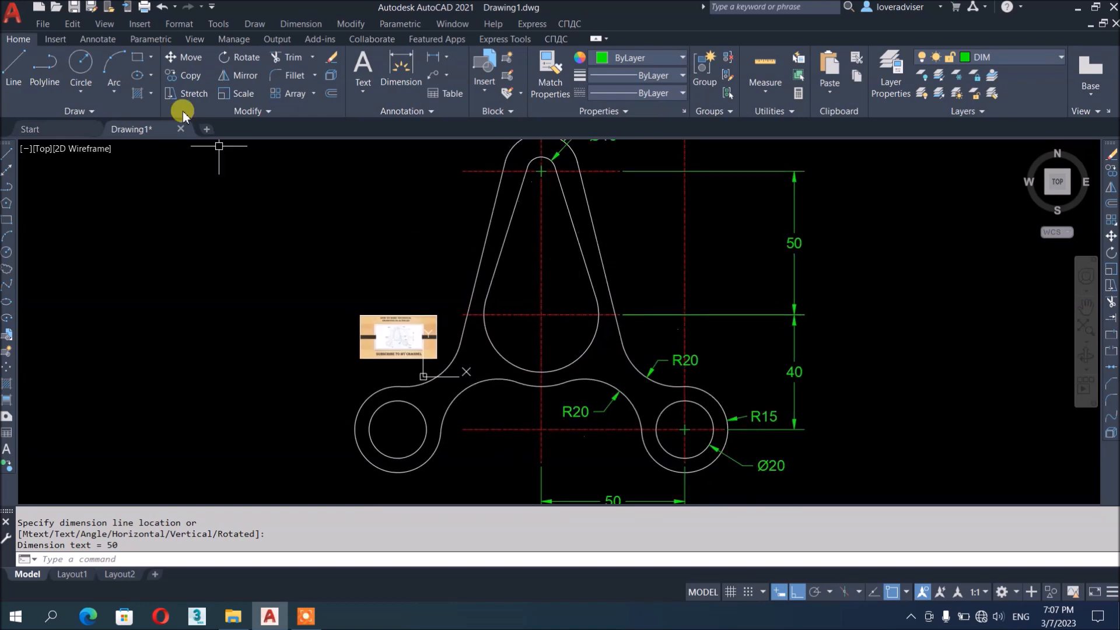
left_click(76, 7)
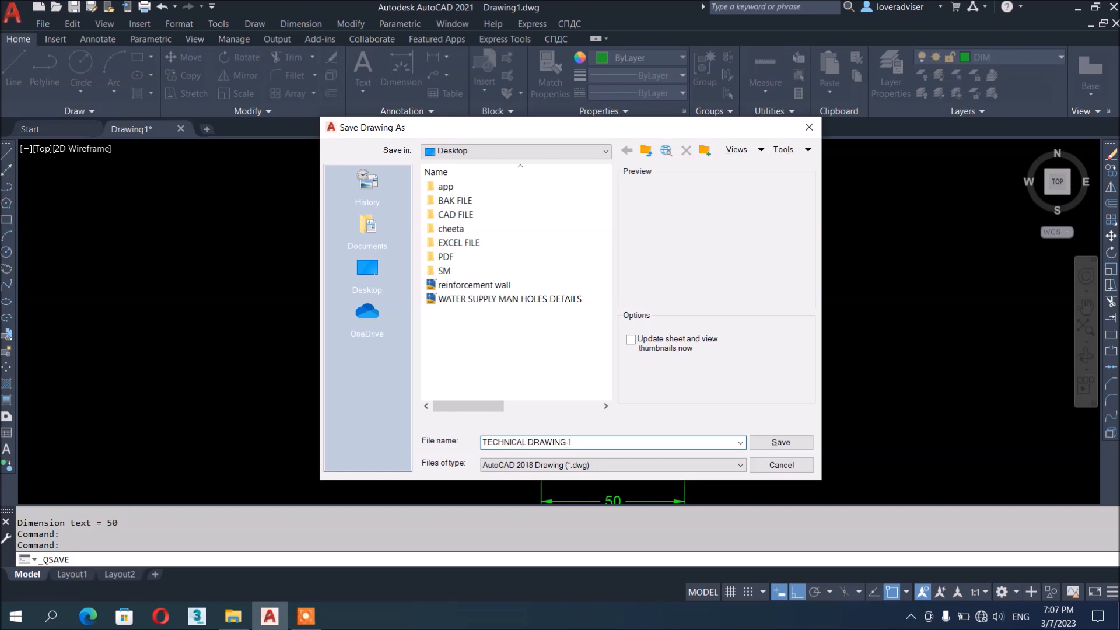
Save as TECHNICAL DRAWING 1.dwg in a newly created folder inside D:\STUDENTS
left_click(483, 151)
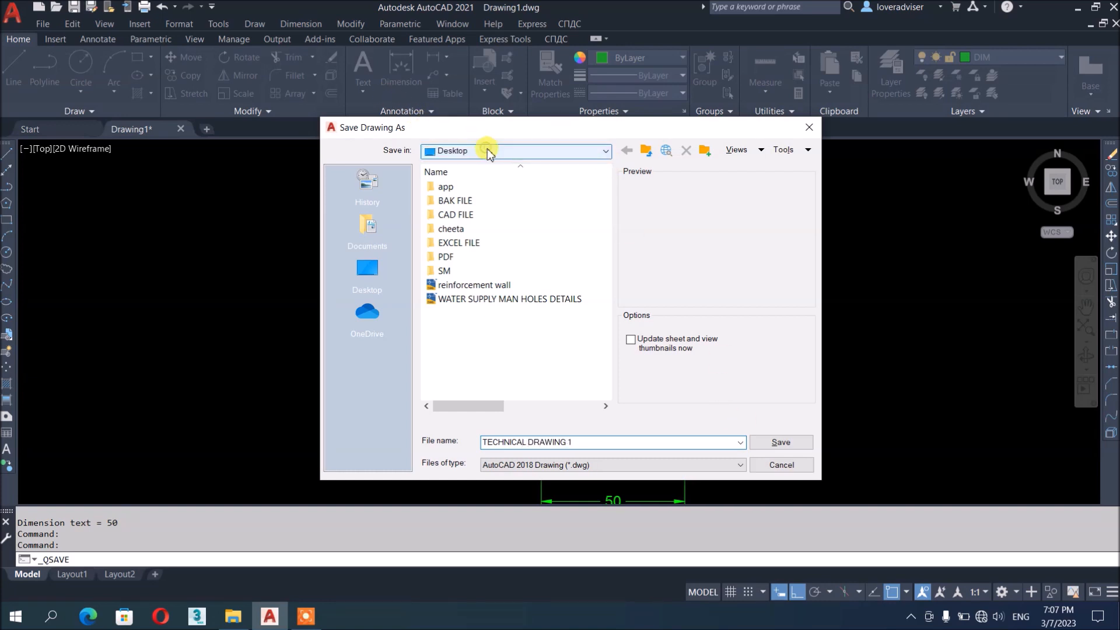
left_click(512, 233)
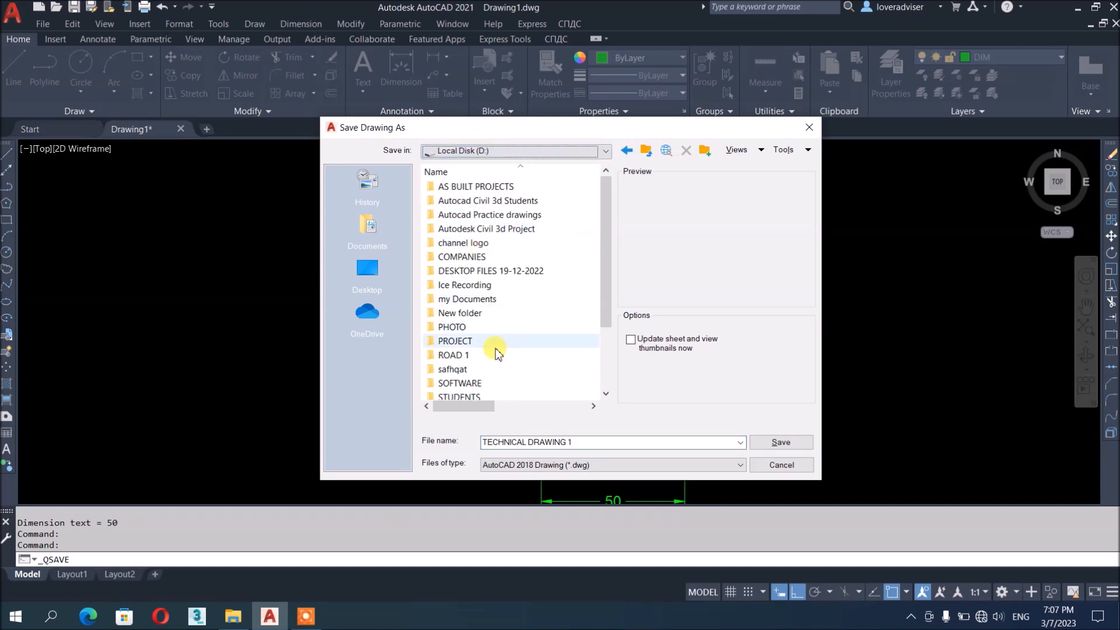
double_click(467, 396)
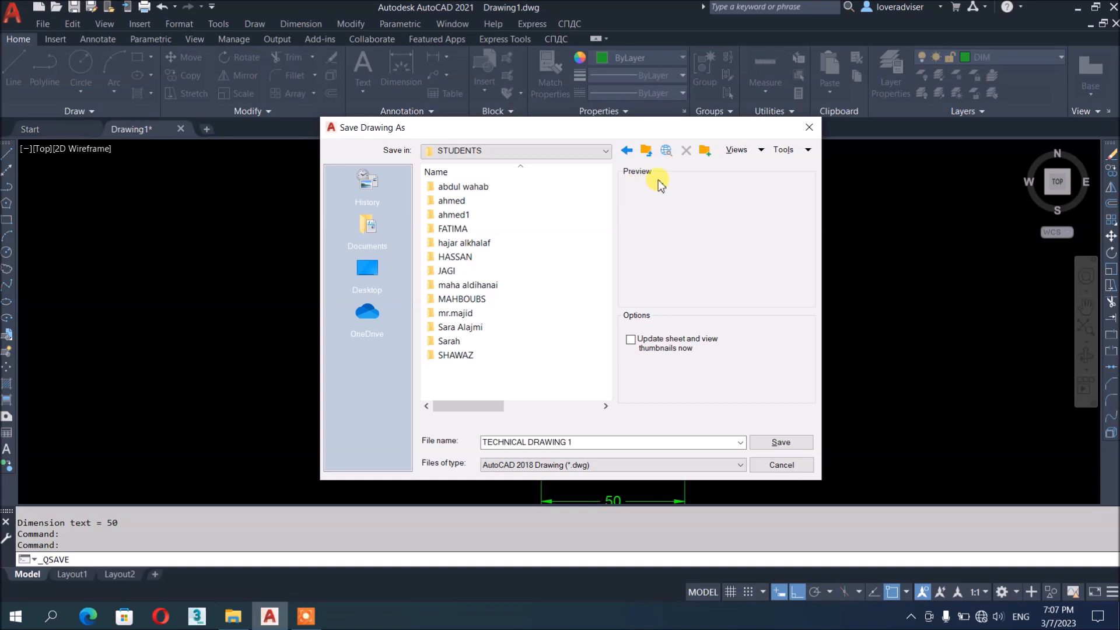
type("SANOFER")
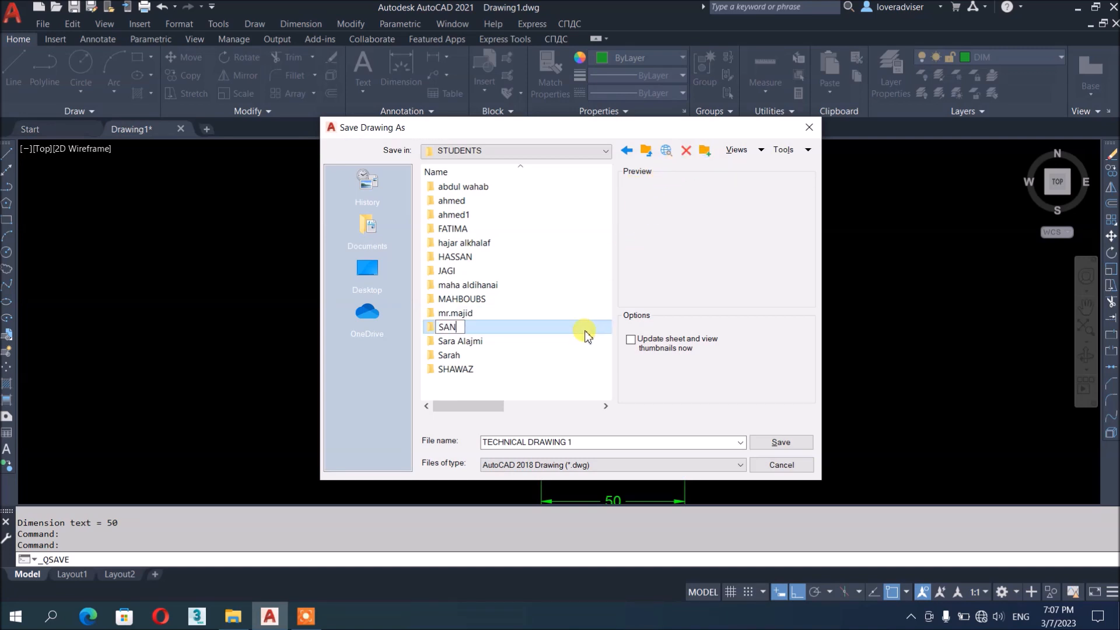
double_click(430, 327)
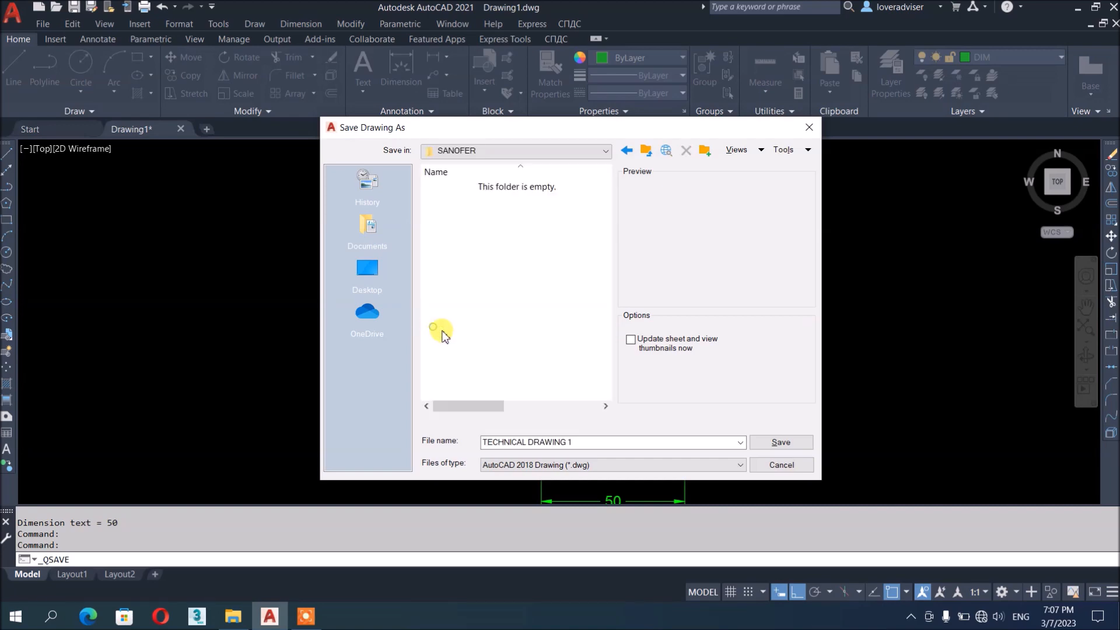
left_click(782, 443)
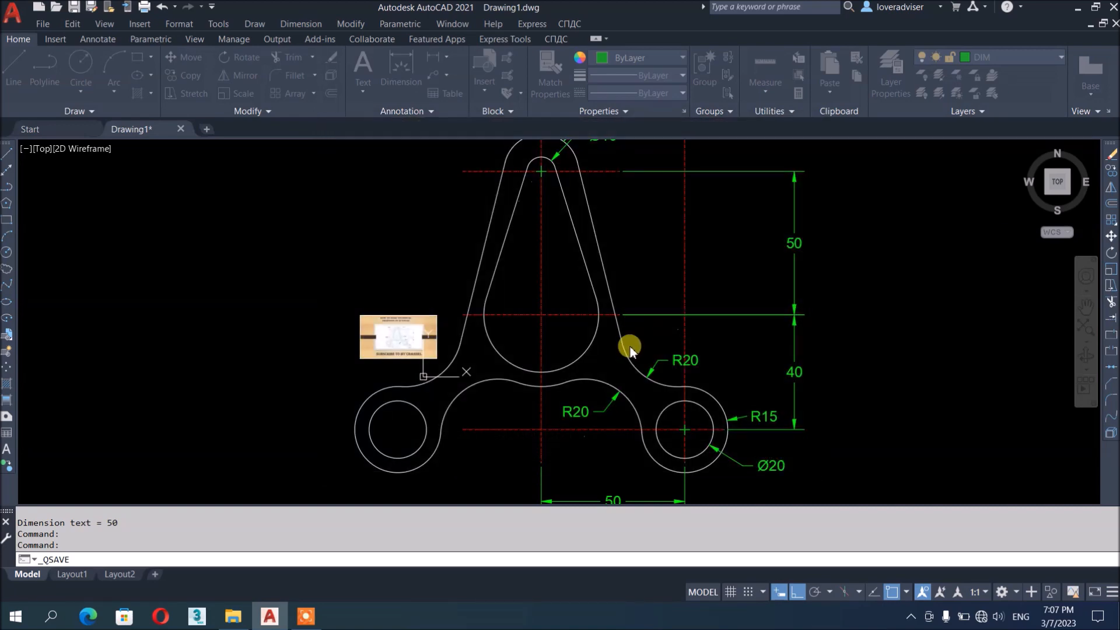
scroll(619, 350, "down", 4)
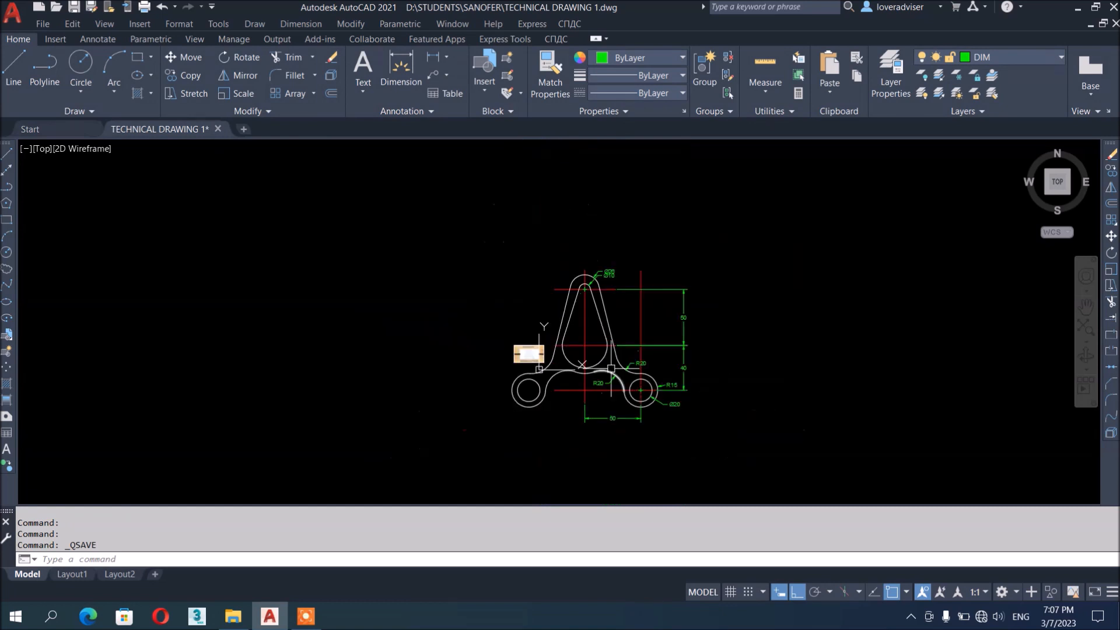
left_click(306, 616)
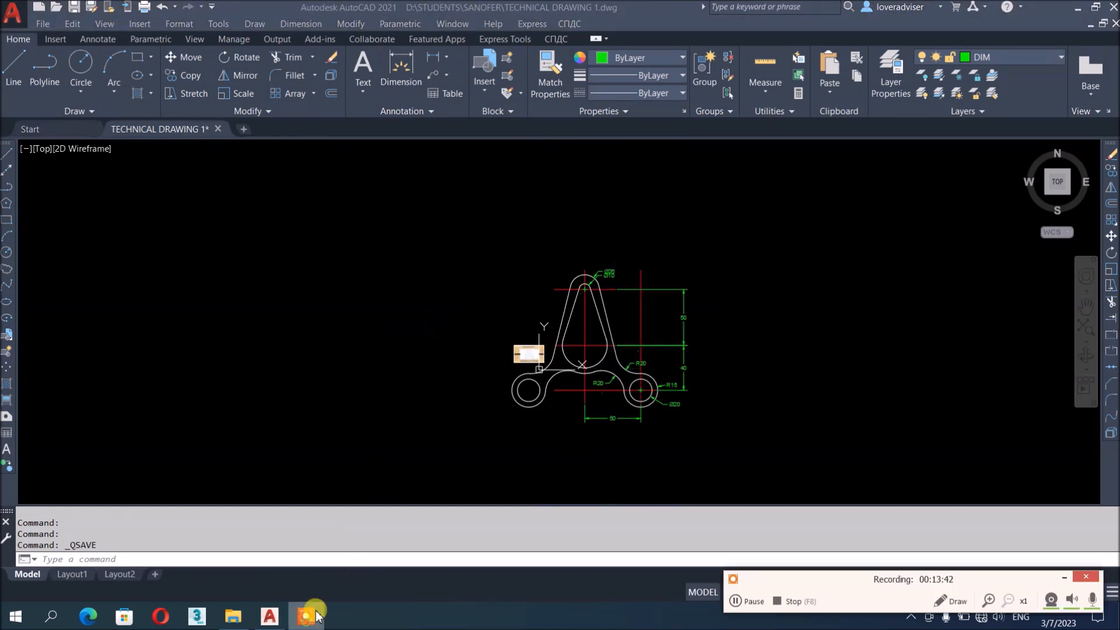
left_click(776, 601)
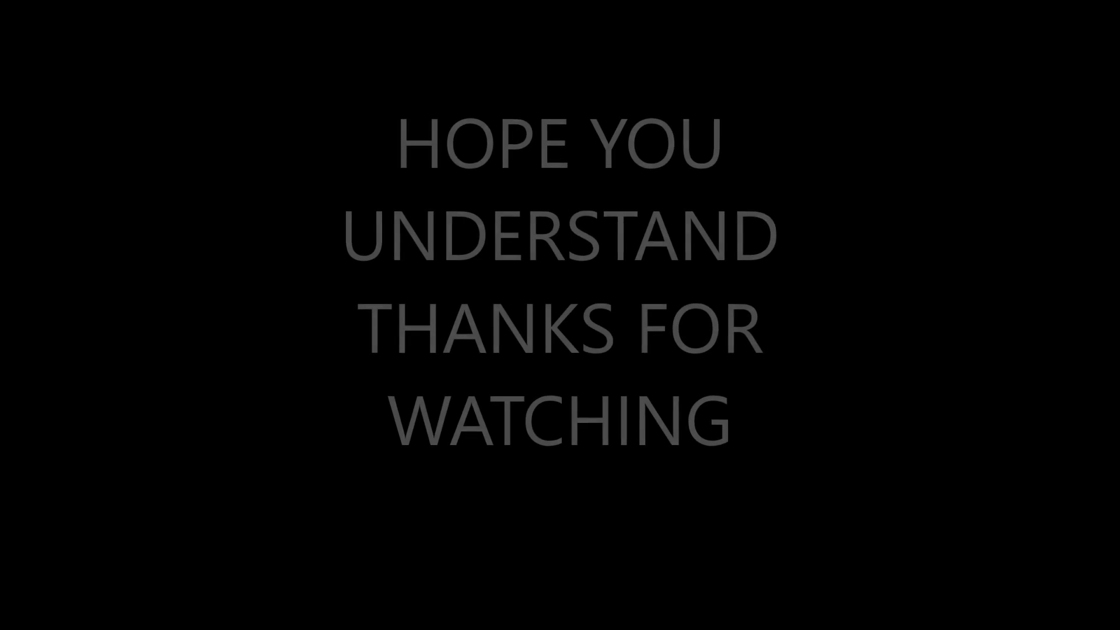